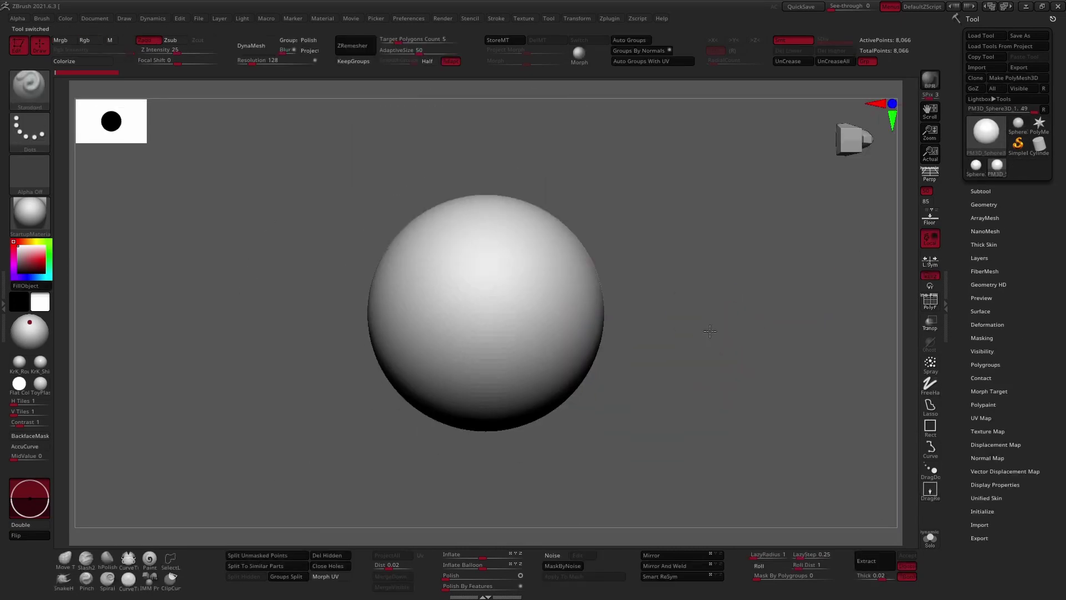
Step: Stretch the sphere into an egg shape and pull lobes out of its sides with SnakeHook
left_click_drag(709, 331, 578, 418)
left_click_drag(496, 312, 576, 407)
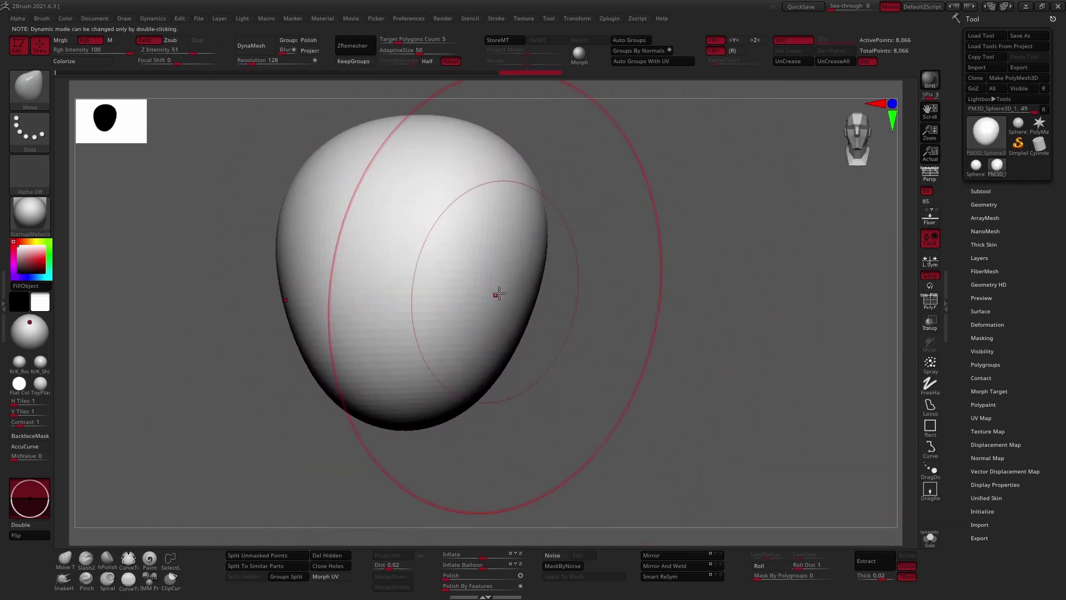
left_click(63, 579)
left_click_drag(617, 197, 650, 166)
mouse_move(722, 278)
left_mouse_down()
mouse_move(526, 312)
mouse_move(558, 273)
left_mouse_up()
left_click_drag(611, 361, 562, 376)
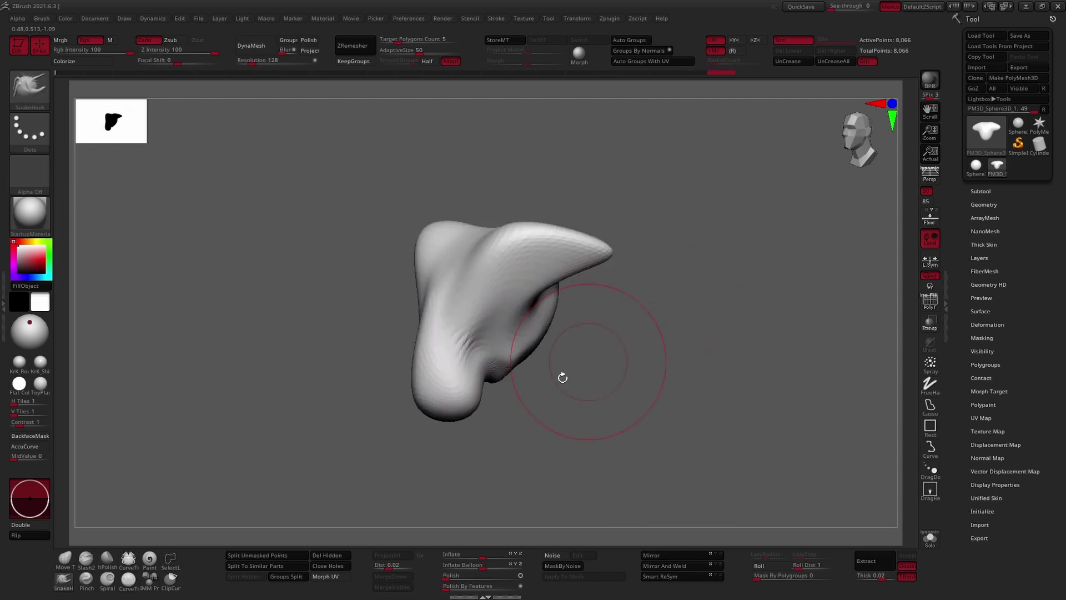
Step: Slice off the blob's right lobe with ClipCurve
left_click(171, 580)
left_click_drag(619, 245, 501, 282, "ctrl+shift")
mouse_move(506, 341)
left_mouse_down()
mouse_move(409, 411)
mouse_move(488, 226)
left_mouse_up()
mouse_move(535, 271)
left_mouse_down()
mouse_move(477, 333)
mouse_move(599, 310)
mouse_move(478, 187)
mouse_move(424, 461)
mouse_move(513, 332)
left_mouse_up()
Step: DynaMesh the head, carve the snout shape, and pull the lower head into a drooping snout
left_click(252, 46)
mouse_move(555, 274)
left_mouse_down()
mouse_move(605, 258)
mouse_move(659, 336)
mouse_move(443, 283)
left_mouse_up()
left_click_drag(211, 122, 184, 91, "ctrl")
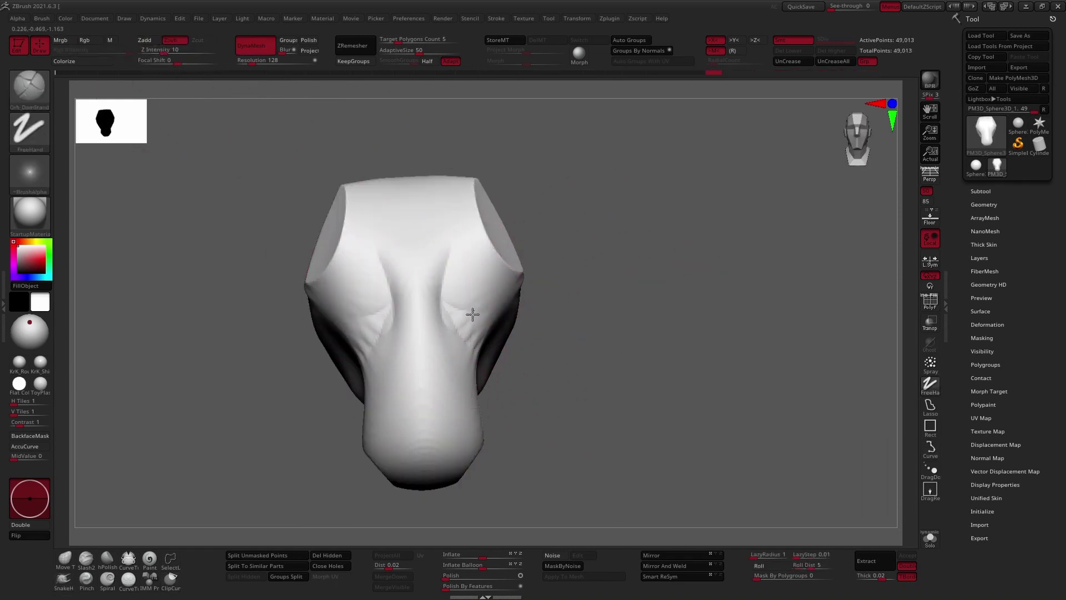
left_click_drag(472, 315, 474, 354)
mouse_move(414, 415)
left_mouse_down()
mouse_move(494, 412)
mouse_move(577, 329)
mouse_move(539, 311)
mouse_move(504, 322)
mouse_move(488, 250)
mouse_move(659, 302)
mouse_move(491, 265)
mouse_move(471, 235)
mouse_move(474, 259)
mouse_move(527, 300)
mouse_move(541, 276)
left_mouse_up()
Step: Insert a new sphere beneath the head and stretch it downward into a neck
key("b")
key("i")
key("n")
left_click(278, 82)
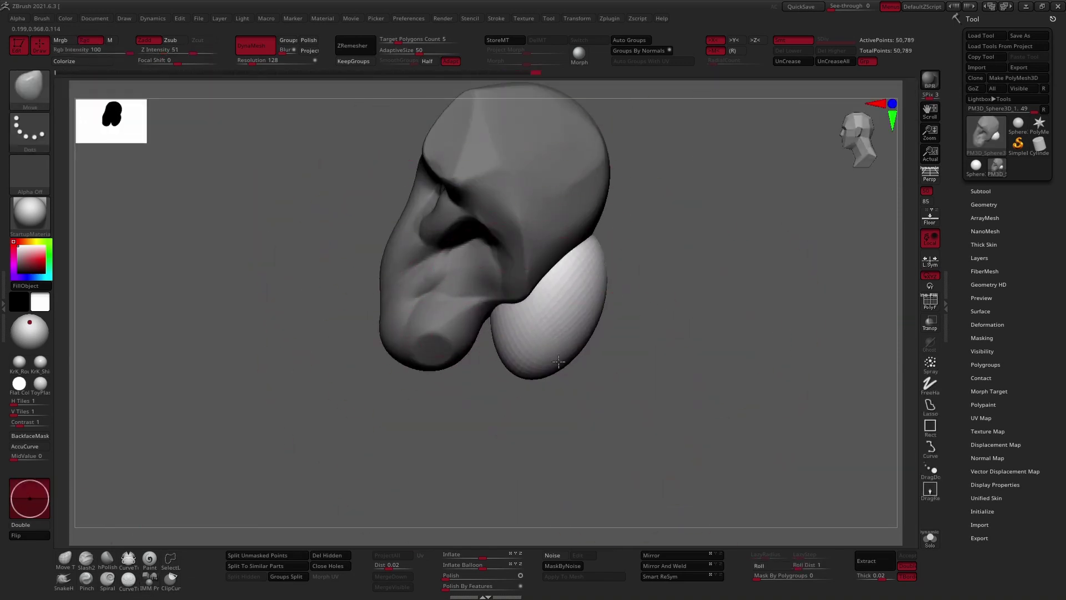
mouse_move(558, 361)
left_mouse_down()
mouse_move(464, 372)
mouse_move(564, 376)
mouse_move(526, 375)
mouse_move(564, 409)
mouse_move(534, 419)
mouse_move(649, 328)
mouse_move(554, 376)
mouse_move(506, 375)
mouse_move(492, 392)
left_mouse_up()
Step: Carve a crease line down the neck with DamStandard
key("b")
key("d")
key("s")
mouse_move(527, 325)
left_mouse_down()
mouse_move(592, 336)
mouse_move(661, 311)
mouse_move(680, 360)
mouse_move(647, 460)
mouse_move(552, 406)
left_mouse_up()
mouse_move(655, 444)
left_mouse_down()
mouse_move(517, 339)
mouse_move(590, 261)
mouse_move(637, 298)
mouse_move(730, 318)
mouse_move(694, 318)
left_mouse_up()
Step: Widen the lower piece into broad shoulders with Transpose, then Mirror And Weld for symmetry
key("w")
left_click_drag(649, 240, 716, 322)
key("q")
mouse_move(547, 345)
left_mouse_down()
mouse_move(582, 337)
mouse_move(512, 452)
mouse_move(758, 330)
mouse_move(656, 238)
left_mouse_up()
key("w")
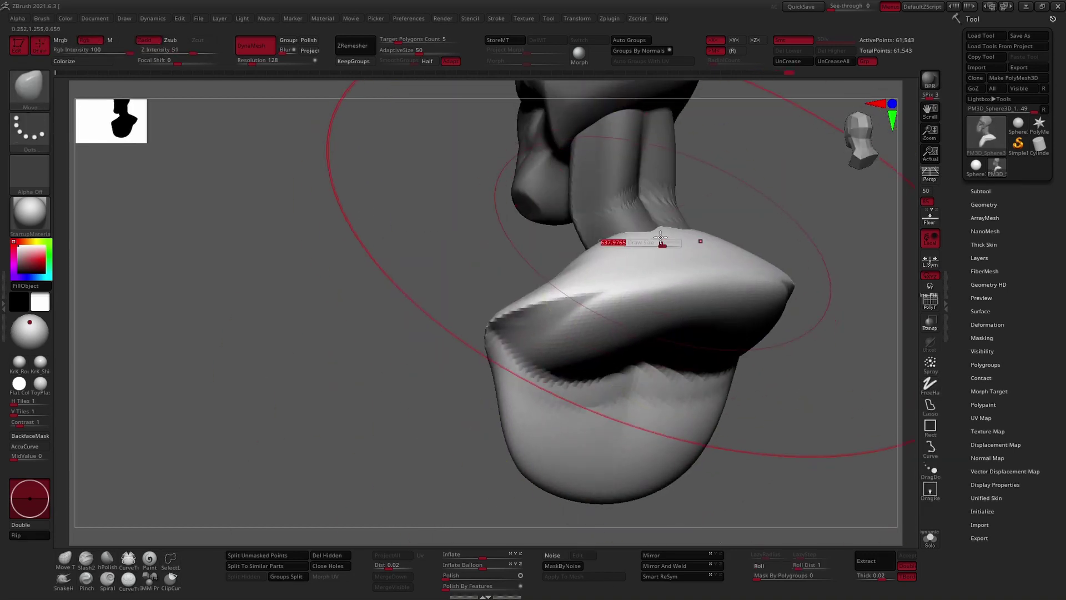
mouse_move(578, 261)
left_mouse_down()
mouse_move(564, 299)
mouse_move(722, 312)
left_mouse_up()
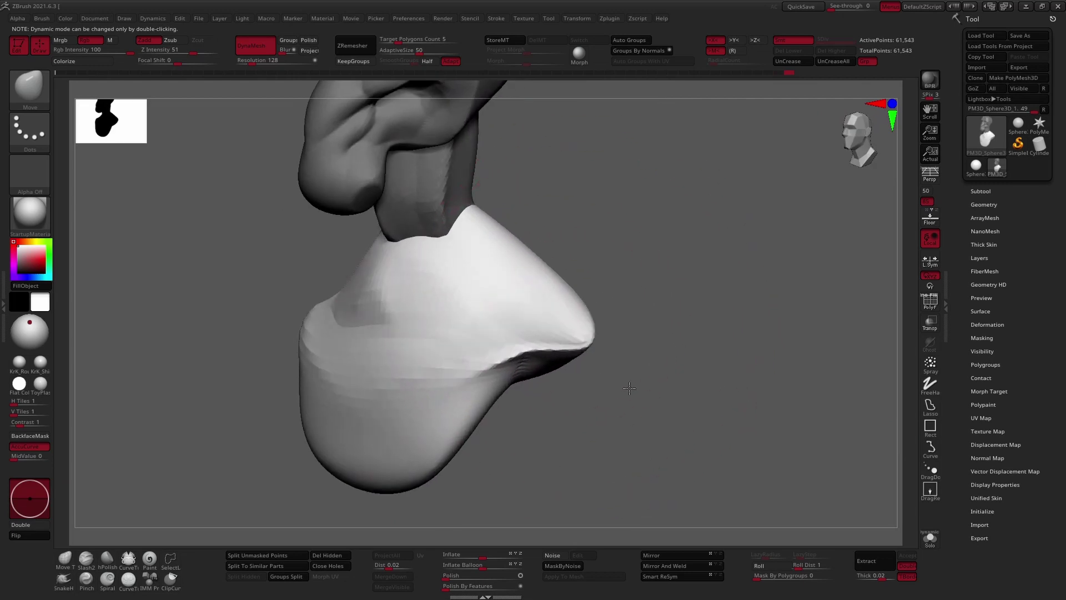
mouse_move(556, 289)
left_mouse_down()
mouse_move(666, 328)
mouse_move(666, 429)
mouse_move(252, 526)
left_mouse_up()
key("ctrl+z")
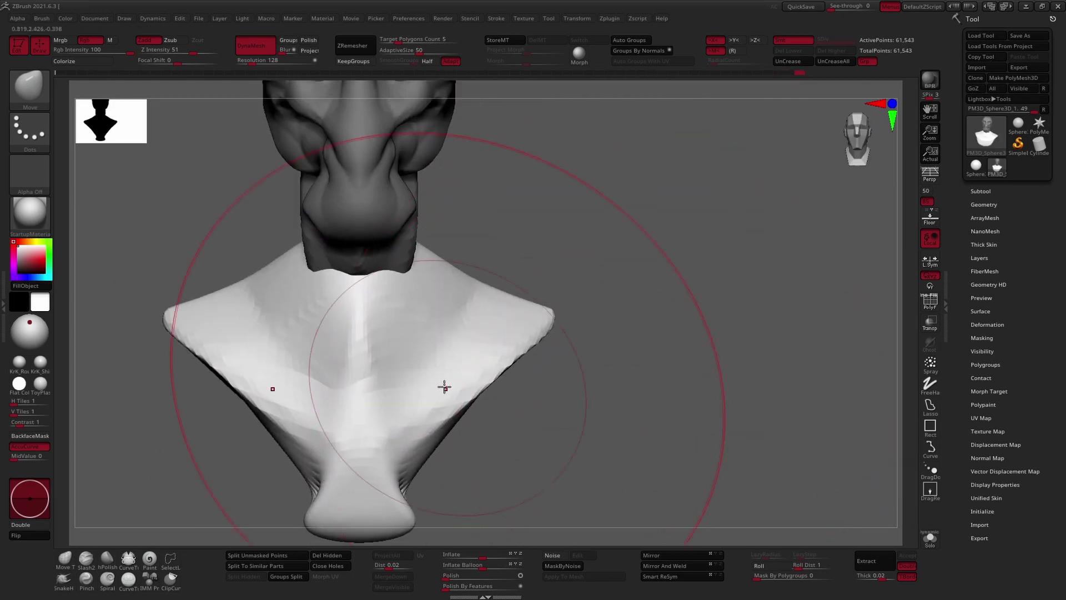
left_click(688, 565)
Step: Sculpt collarbones and neck muscles into the neck and chest, checking front and side views
left_click_drag(689, 500, 525, 230)
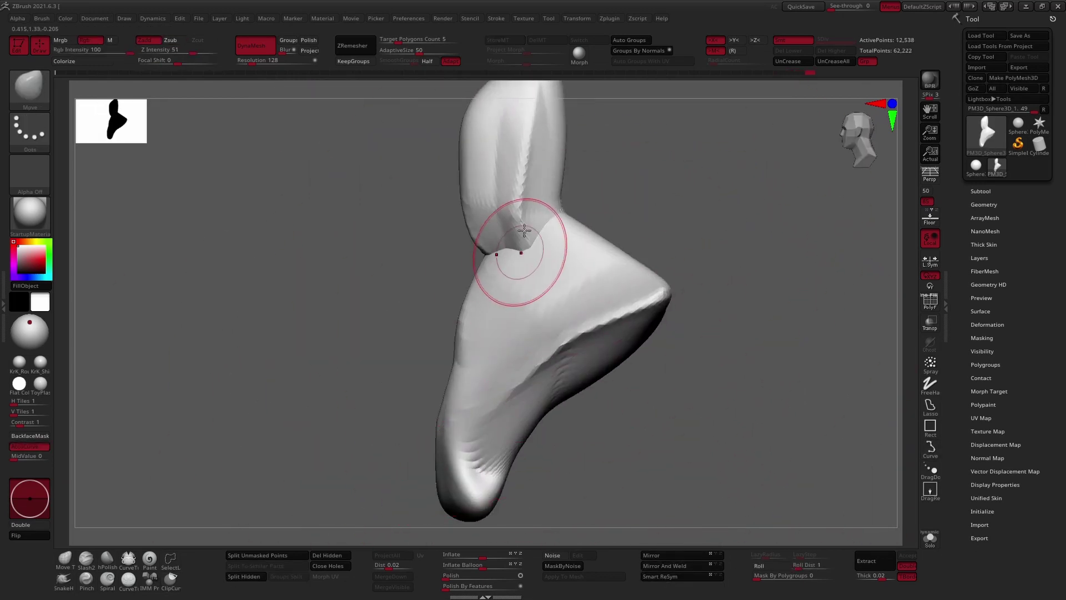
left_click_drag(663, 183, 465, 370)
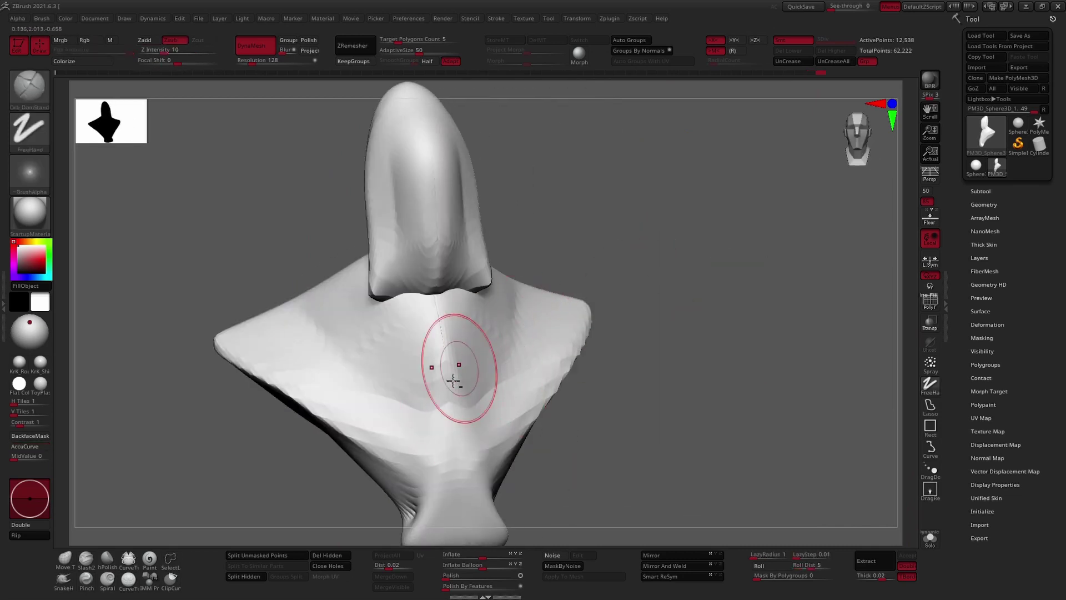
left_click_drag(608, 291, 560, 384)
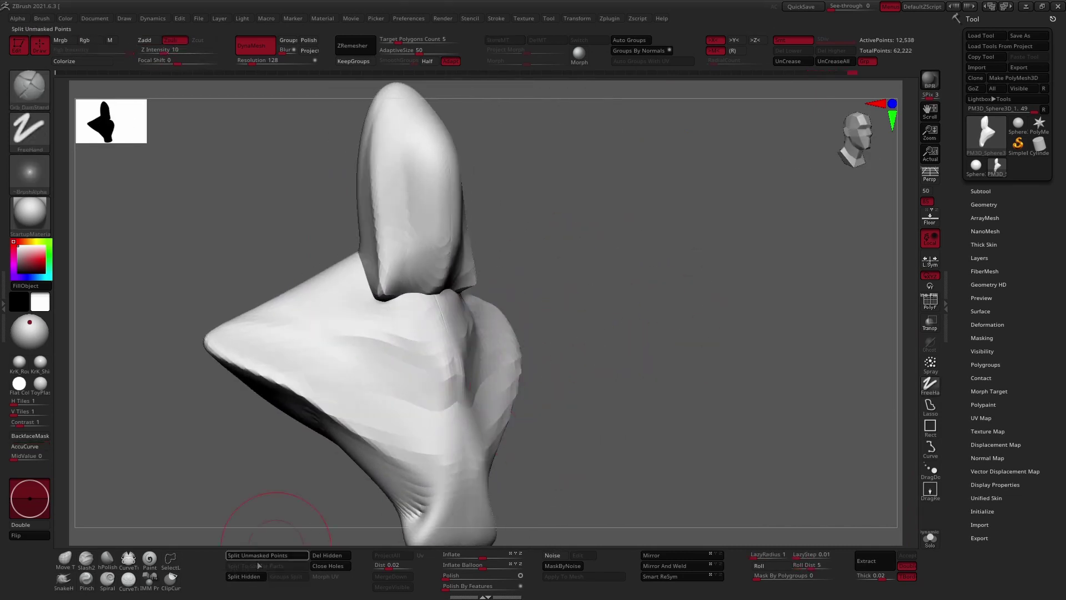
left_click_drag(261, 534, 500, 369, "shift")
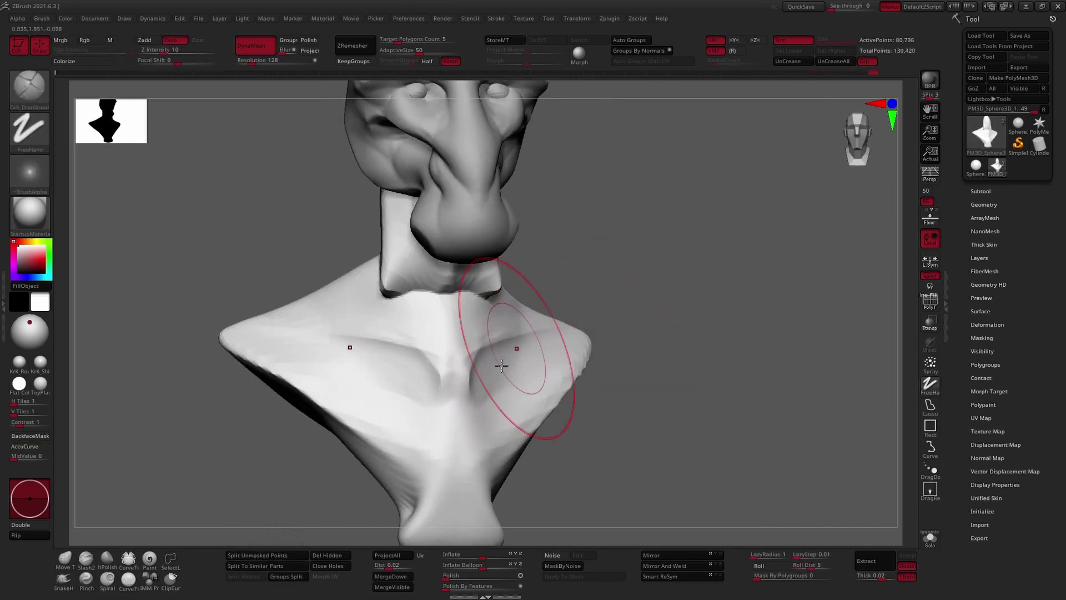
key("s")
mouse_move(452, 325)
left_mouse_down()
mouse_move(461, 321)
mouse_move(428, 294)
left_mouse_up()
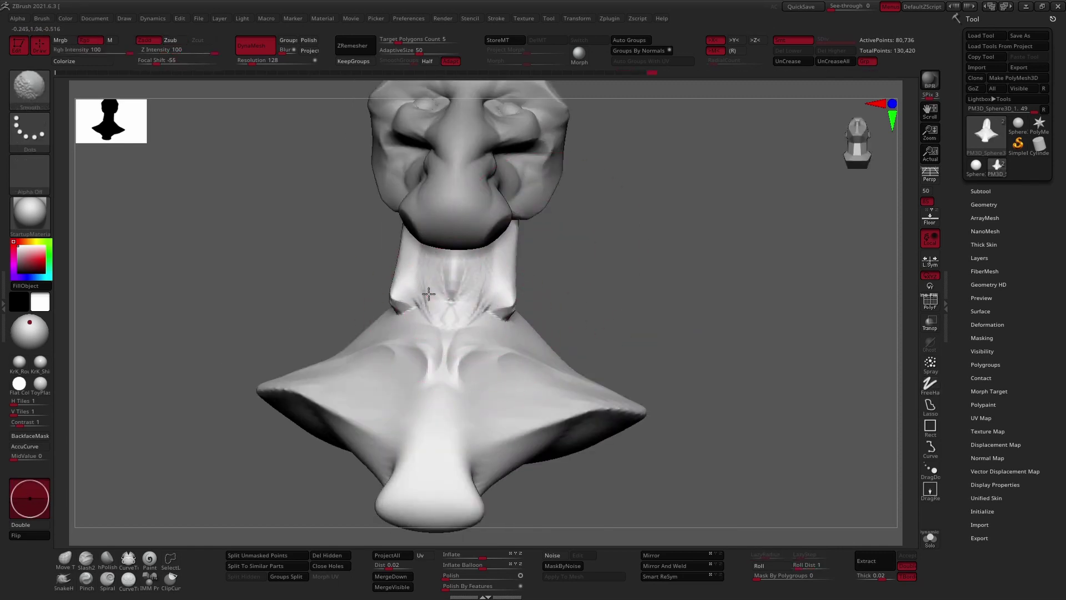
mouse_move(466, 259)
right_mouse_down()
mouse_move(562, 270)
mouse_move(571, 316)
mouse_move(723, 290)
mouse_move(545, 317)
mouse_move(469, 345)
right_mouse_up()
key("s")
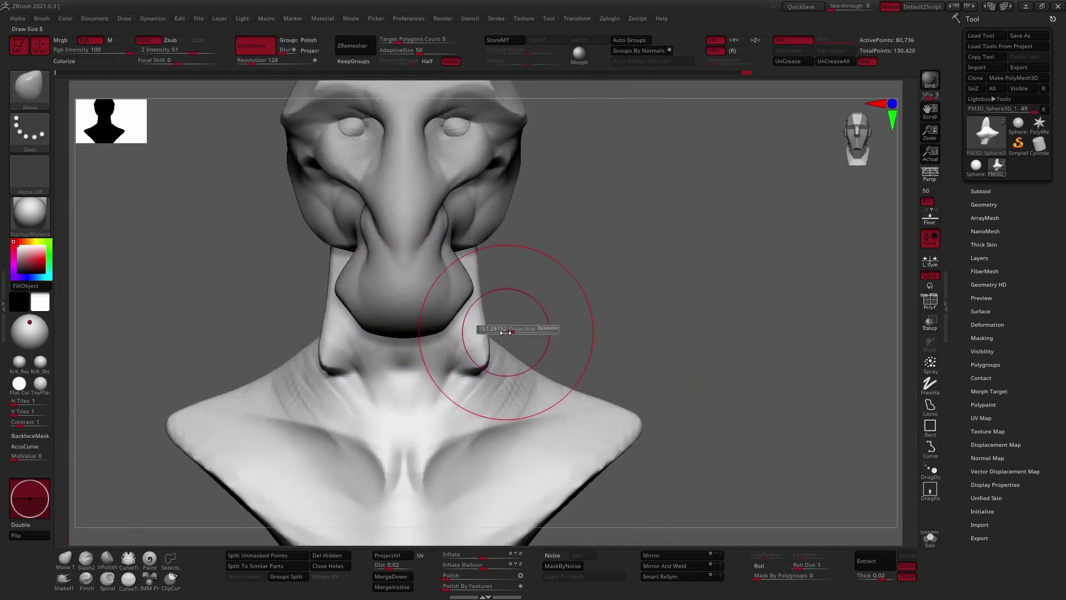
right_click_drag(572, 276, 463, 278)
mouse_move(482, 367)
right_mouse_down()
mouse_move(417, 405)
mouse_move(381, 392)
mouse_move(517, 317)
mouse_move(338, 428)
mouse_move(391, 352)
right_mouse_up()
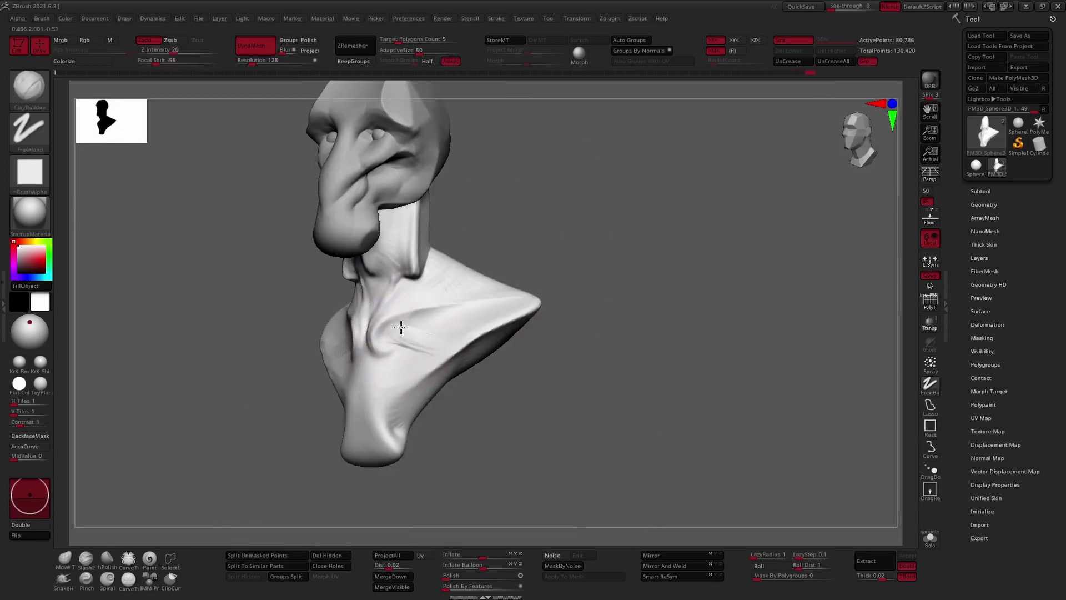
mouse_move(421, 345)
right_mouse_down()
mouse_move(438, 355)
mouse_move(455, 344)
right_mouse_up()
Step: Make the head subtool active and mask part of the snout
right_click_drag(438, 295, 483, 331)
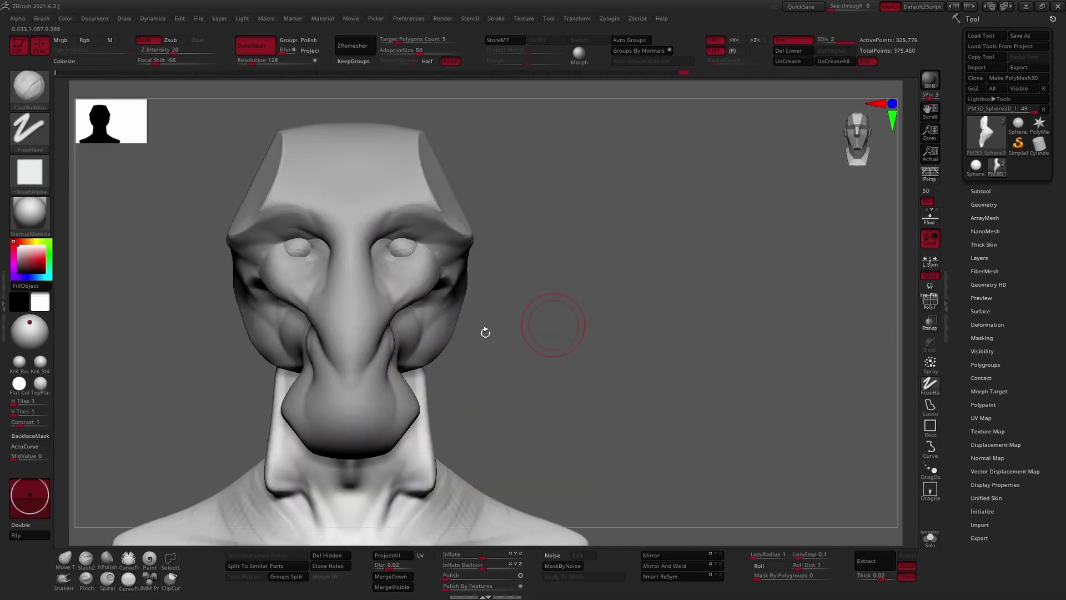
left_click(383, 189, "alt")
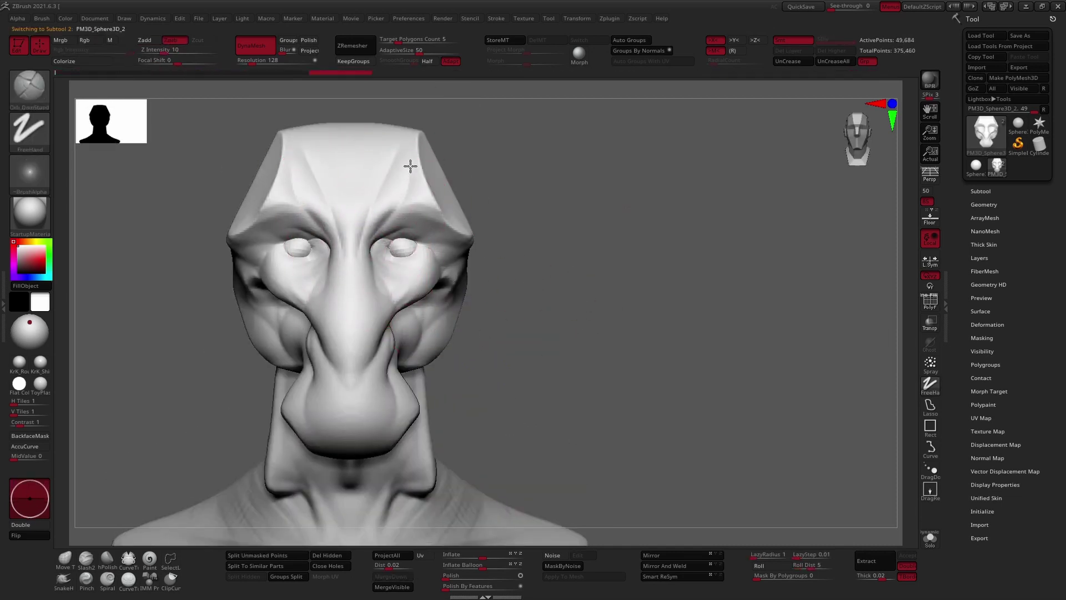
right_click_drag(410, 166, 306, 269)
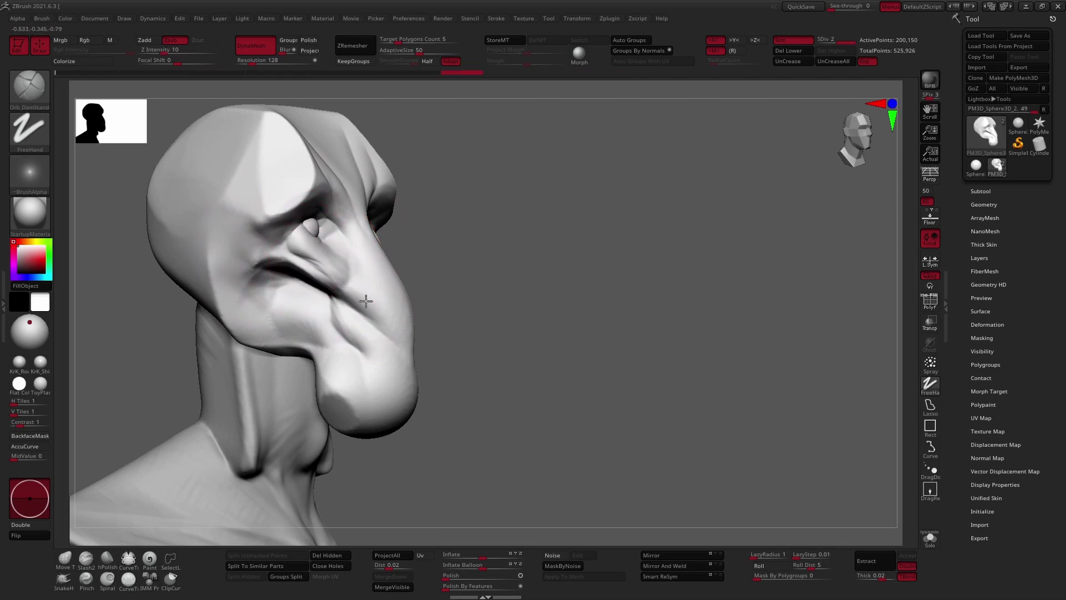
right_click_drag(393, 290, 419, 312)
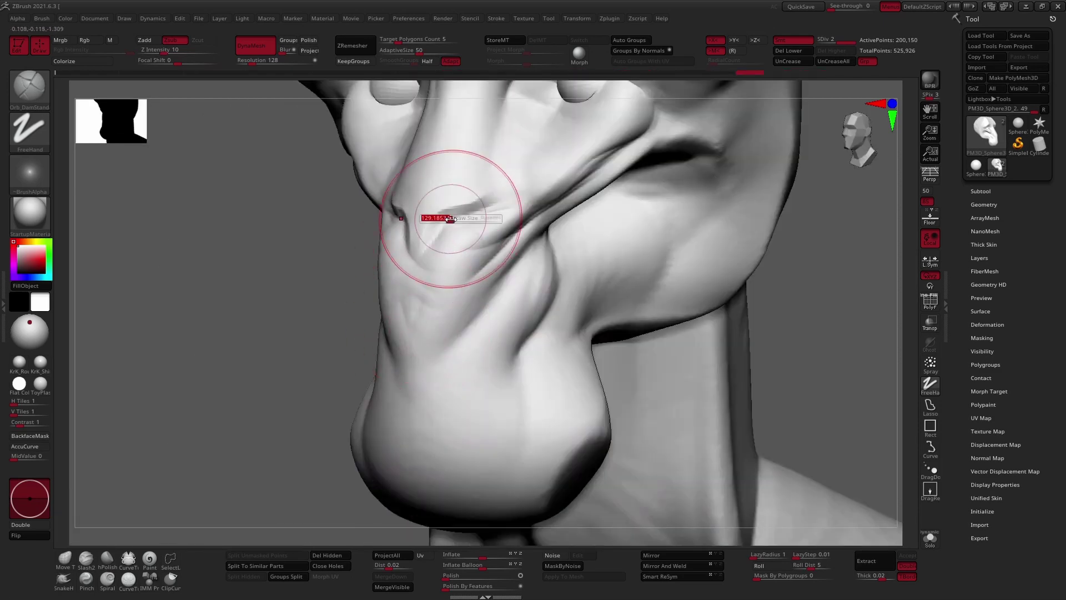
right_click_drag(438, 233, 454, 220, "shift")
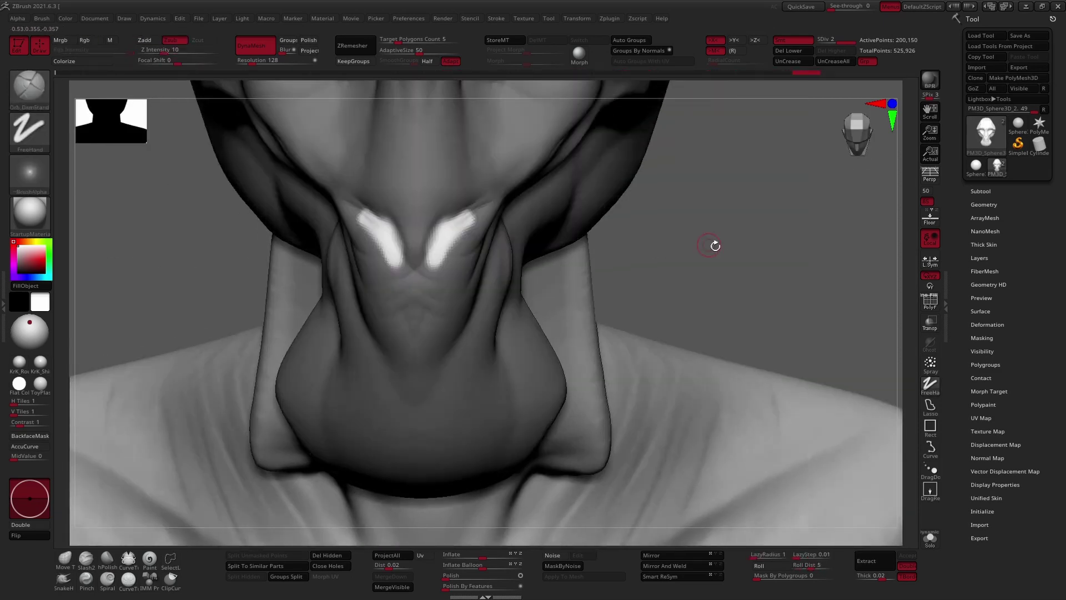
mouse_move(715, 243)
right_mouse_down()
mouse_move(446, 211)
mouse_move(456, 219)
mouse_move(441, 238)
right_mouse_up()
Step: Carve wrinkle creases around the nose, mouth corners and chin
key("s")
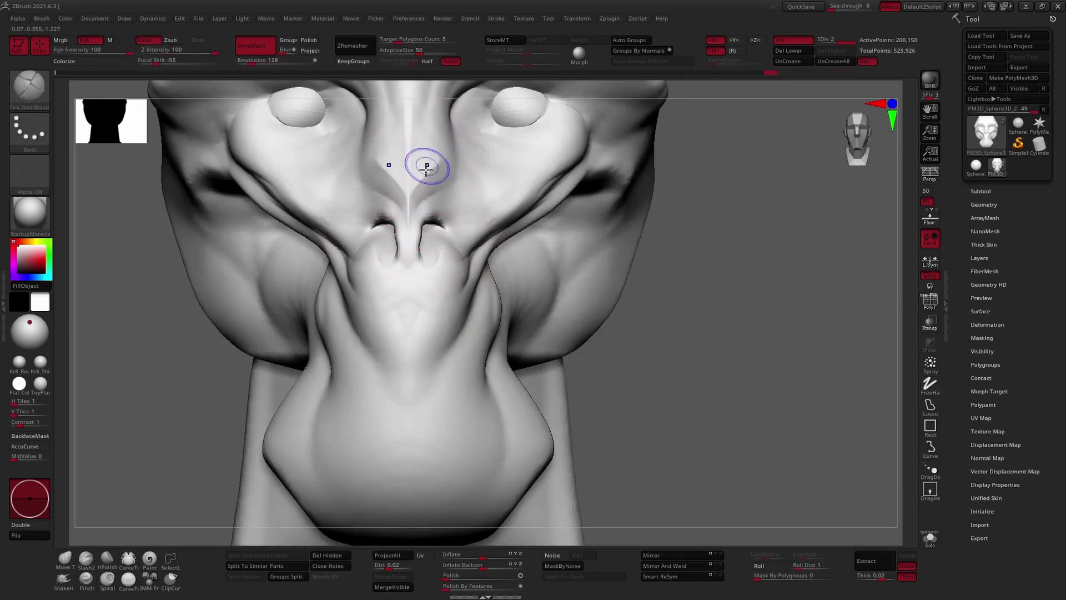
right_click_drag(426, 166, 407, 257)
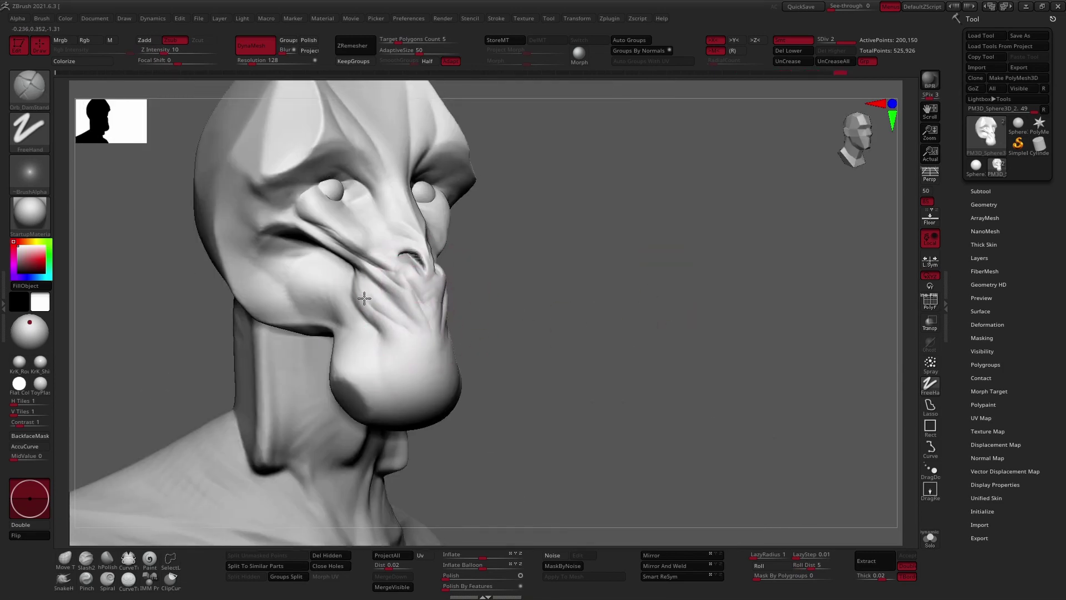
left_click_drag(364, 298, 384, 340, "shift")
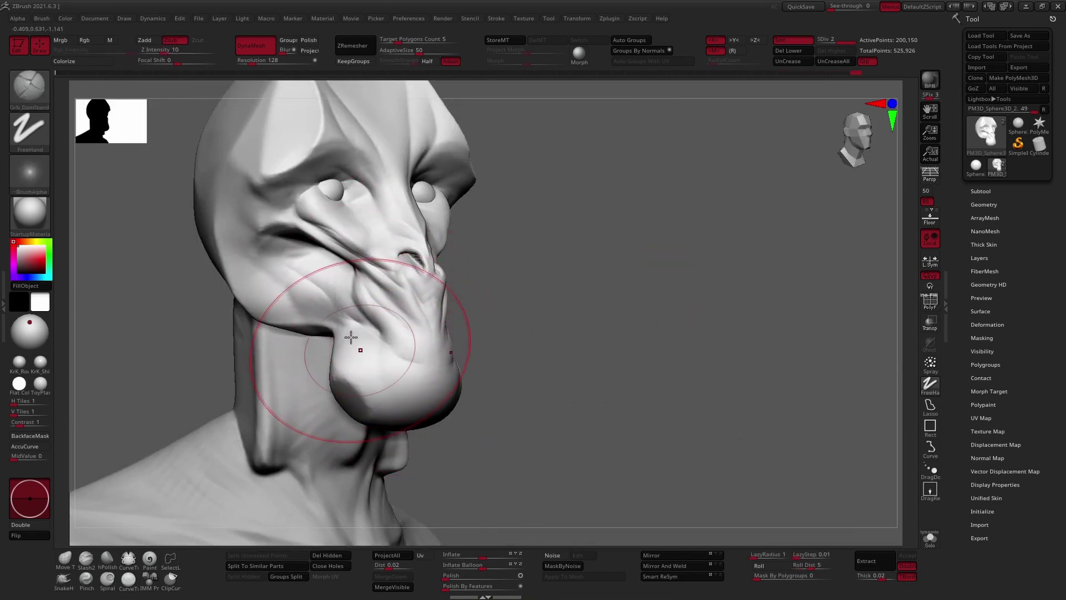
right_click_drag(351, 337, 460, 436)
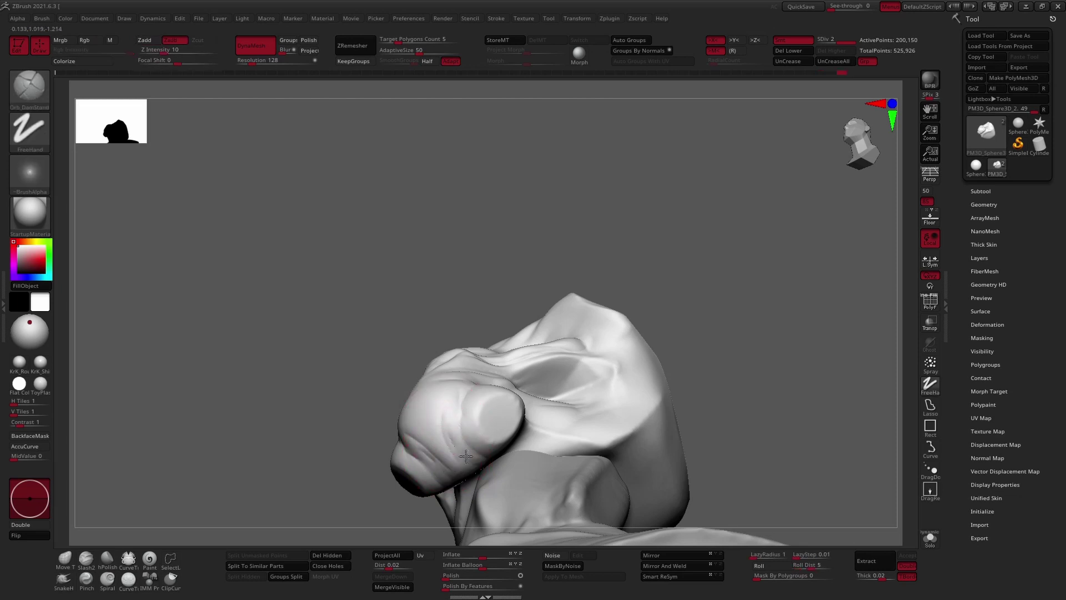
right_click_drag(487, 416, 516, 366)
key("s")
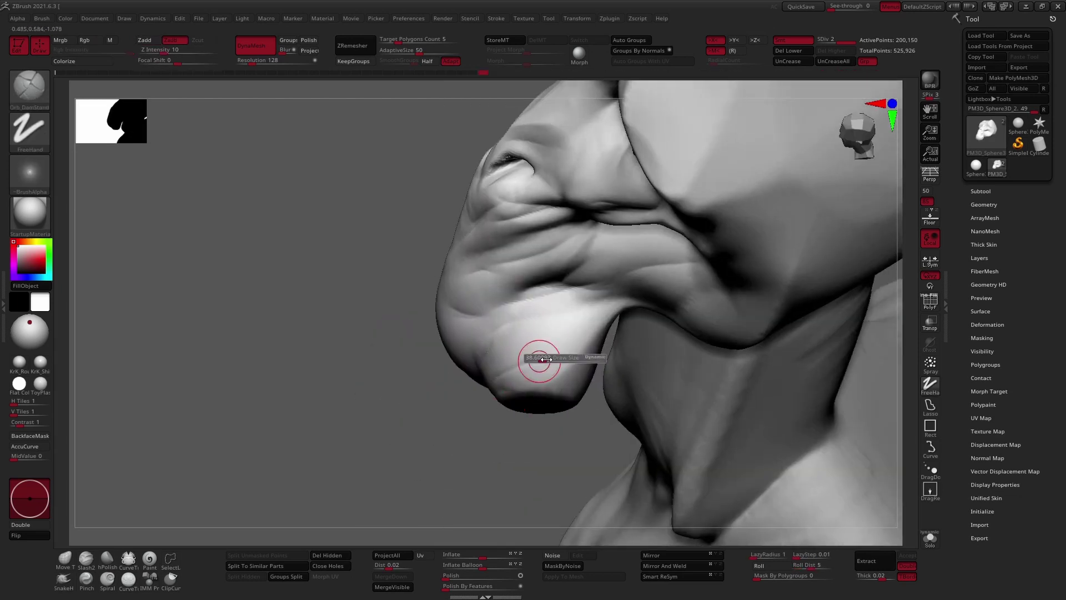
right_click_drag(593, 296, 461, 330)
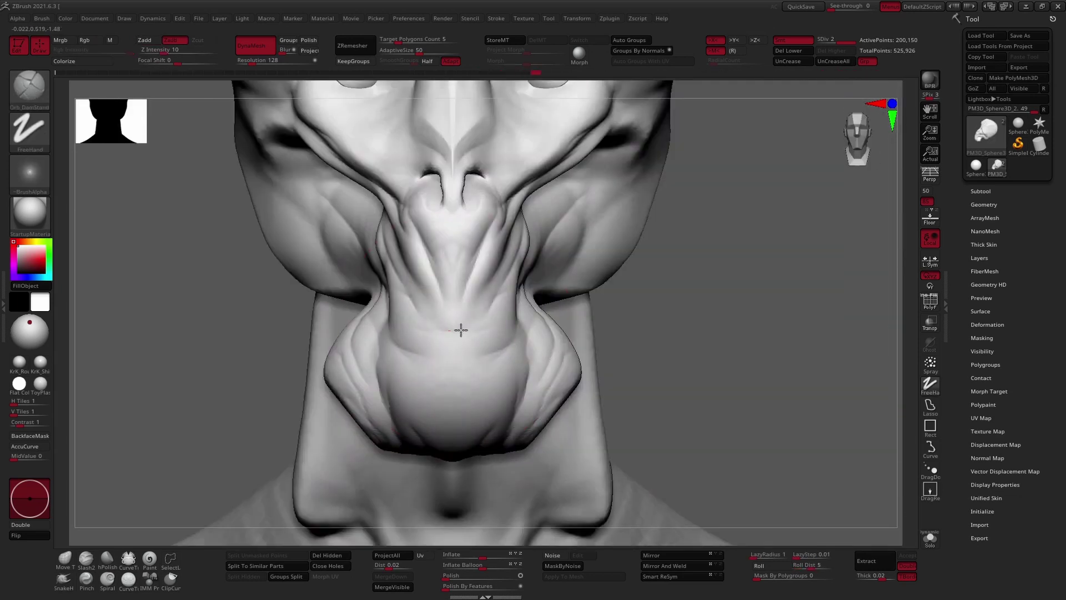
mouse_move(501, 240)
right_mouse_down()
mouse_move(636, 312)
mouse_move(663, 304)
mouse_move(641, 316)
right_mouse_up()
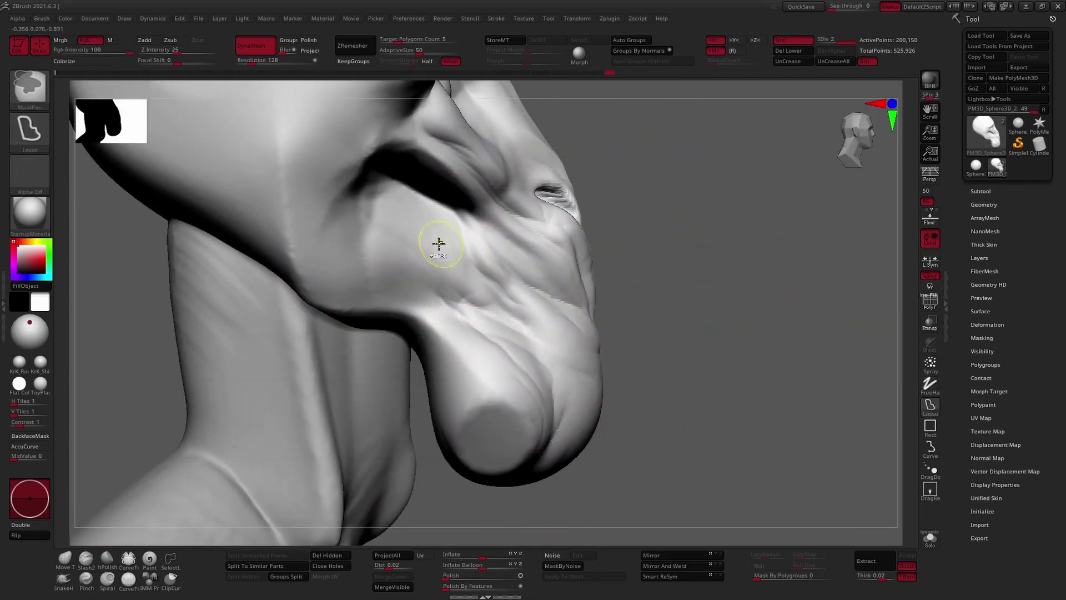
Step: Mask the cheek and jaw, invert the mask, and pull the jaw into a new shape with Move
left_click_drag(438, 243, 555, 289, "ctrl")
left_click(601, 321, "ctrl")
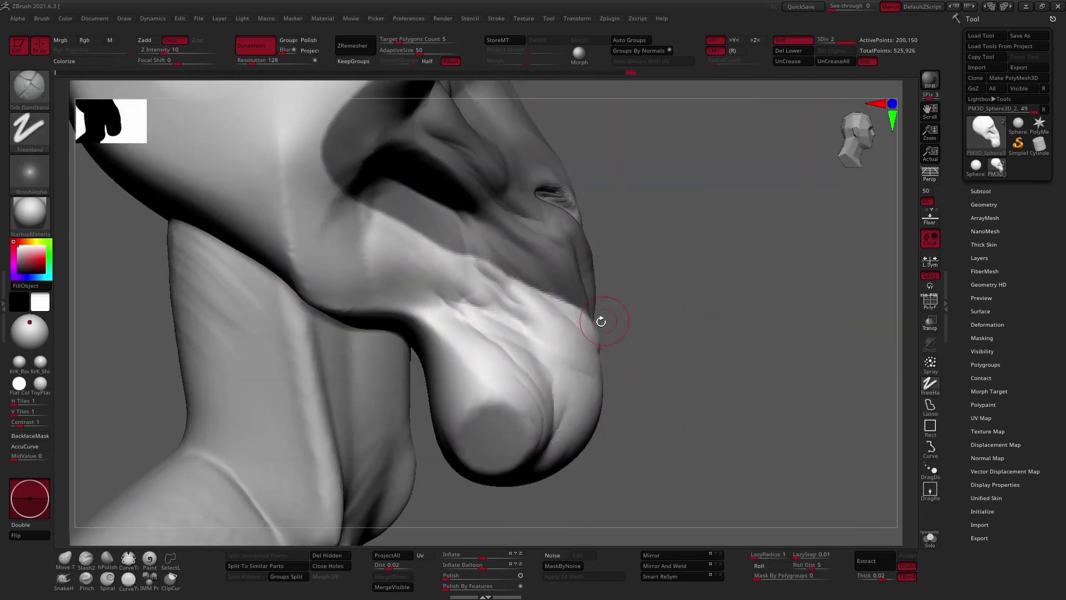
key("b")
key("m")
key("v")
left_click_drag(586, 320, 566, 318)
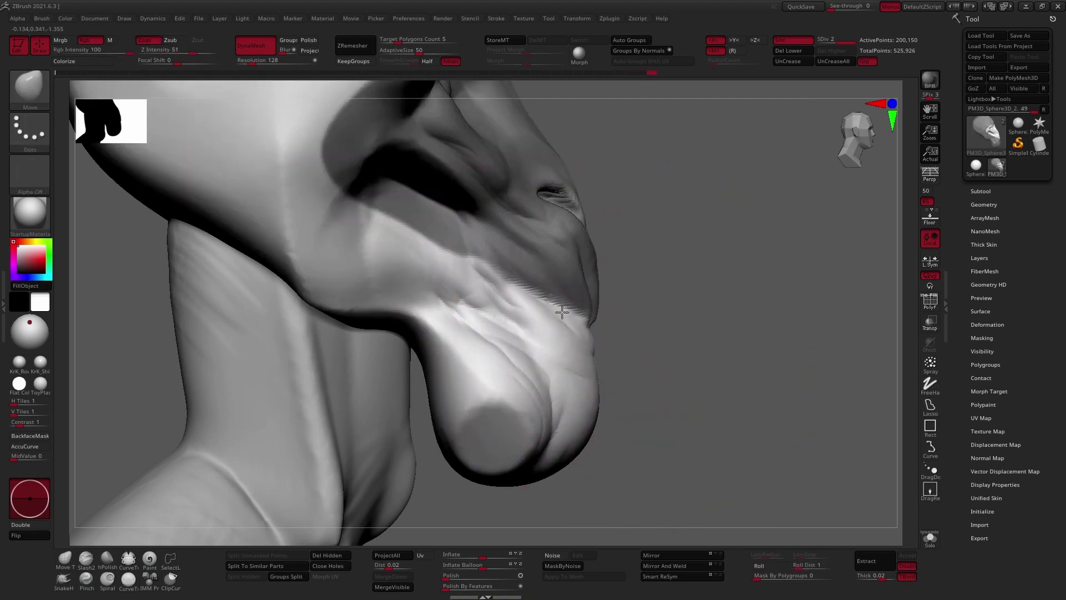
Step: Smooth the jaw-cheek crease and add fine wrinkles at the cheek and mouth corner
mouse_move(523, 272)
right_mouse_down()
mouse_move(583, 344)
mouse_move(572, 322)
mouse_move(648, 304)
right_mouse_up()
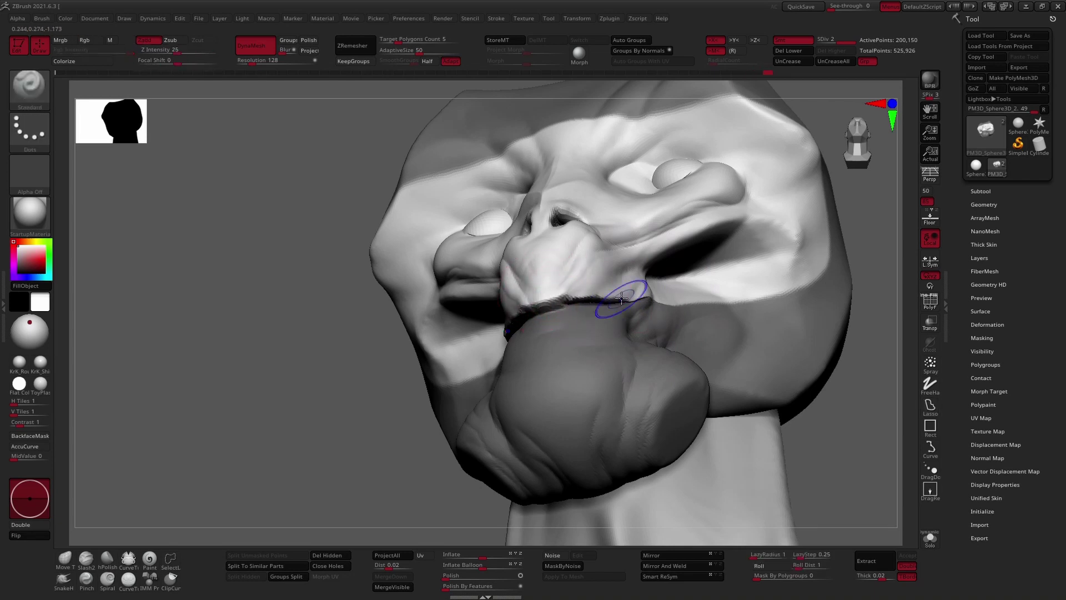
right_click_drag(651, 296, 629, 320)
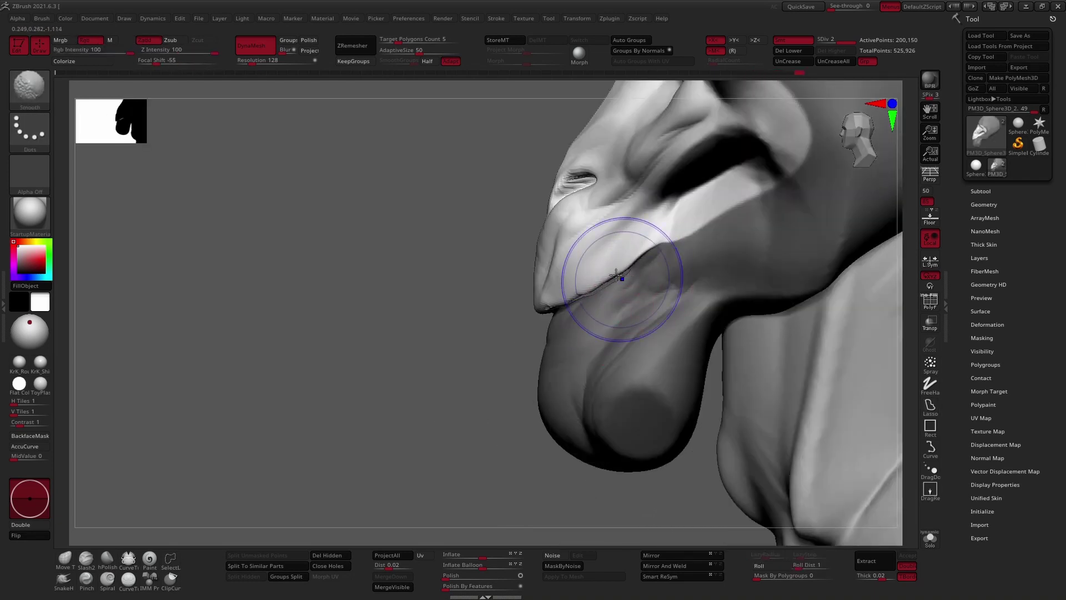
right_click_drag(617, 276, 605, 302)
key("b")
key("d")
key("s")
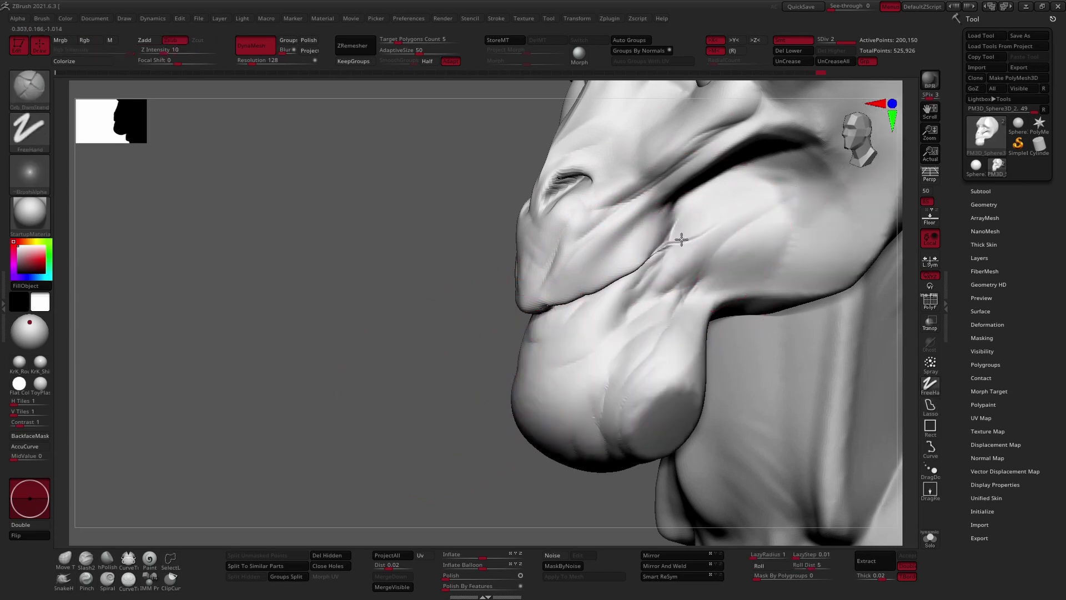
key("b")
key("m")
key("v")
mouse_move(675, 244)
right_mouse_down()
mouse_move(453, 321)
mouse_move(622, 232)
mouse_move(524, 250)
right_mouse_up()
Step: Build up clay around the eye sockets into heavier lids
key("b")
key("c")
key("b")
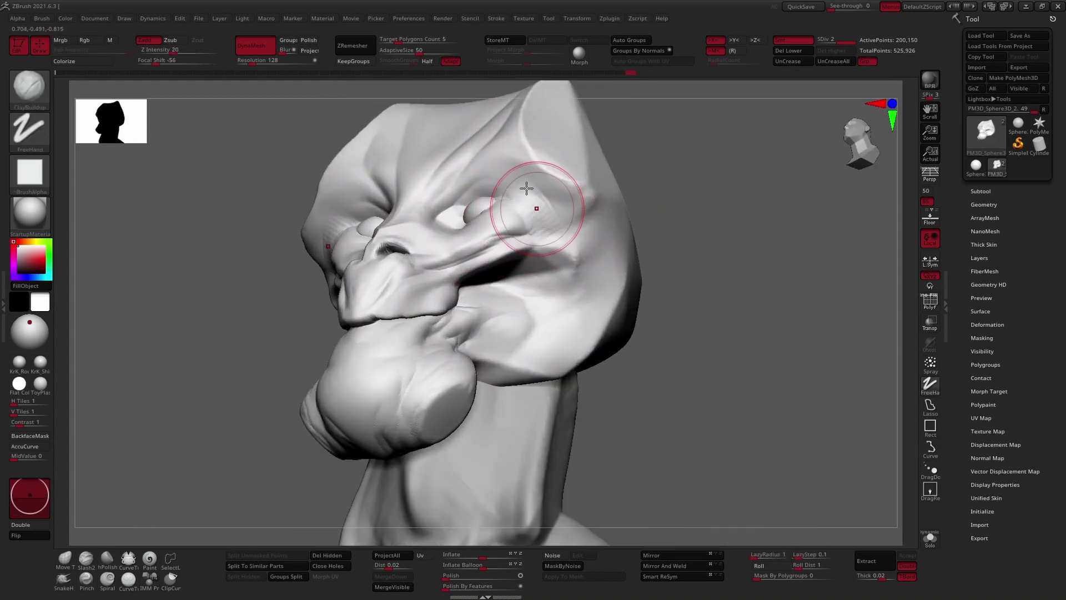
right_click_drag(536, 202, 656, 285)
key("f")
key("b")
key("m")
key("v")
mouse_move(533, 238)
right_mouse_down()
mouse_move(569, 211)
mouse_move(577, 340)
right_mouse_up()
key("b")
key("o")
key("d")
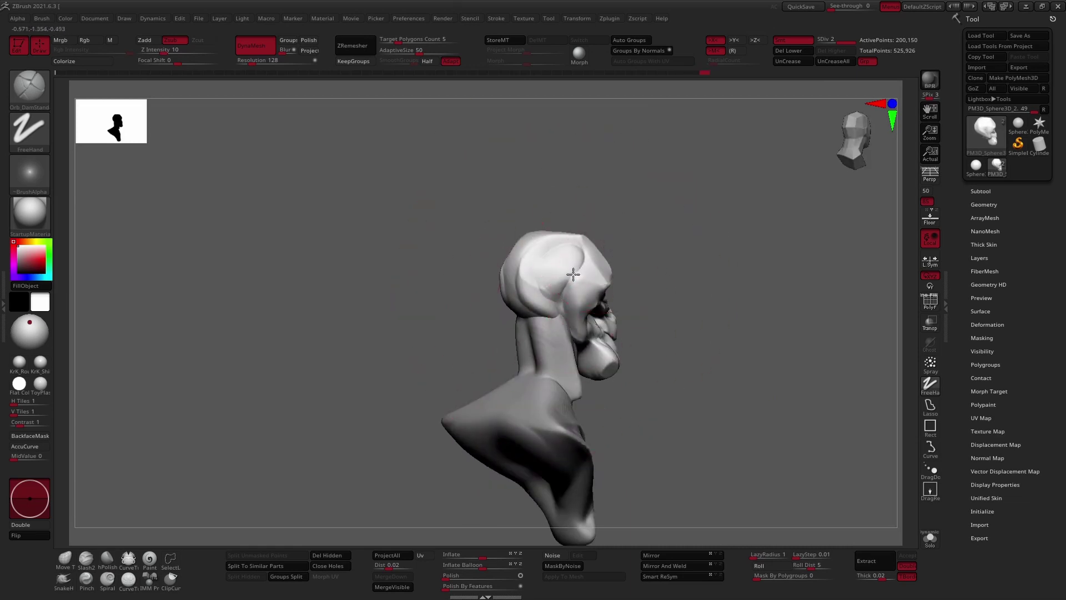
Step: Rework the skull, snout and chin proportions with a large Move brush
right_click_drag(574, 274, 578, 308, "alt")
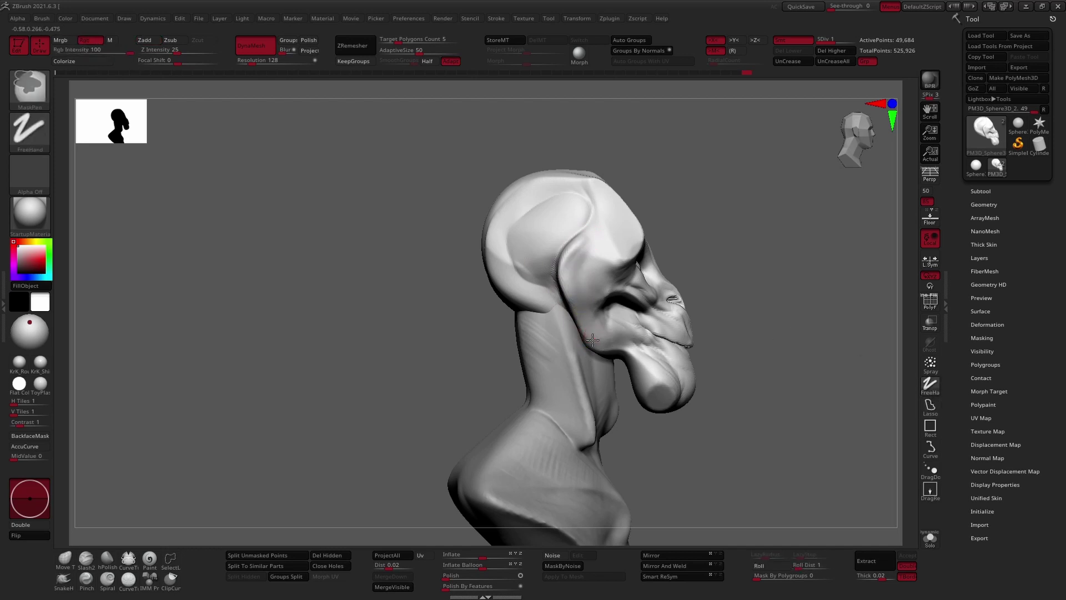
right_click_drag(608, 356, 543, 257)
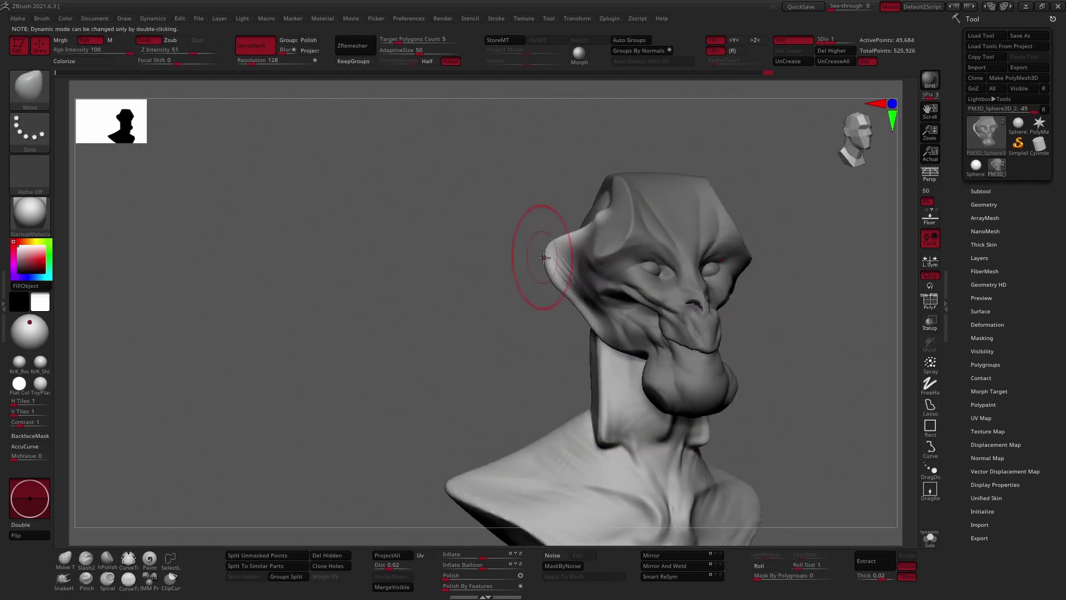
mouse_move(562, 300)
right_mouse_down()
mouse_move(578, 346)
mouse_move(639, 333)
right_mouse_up()
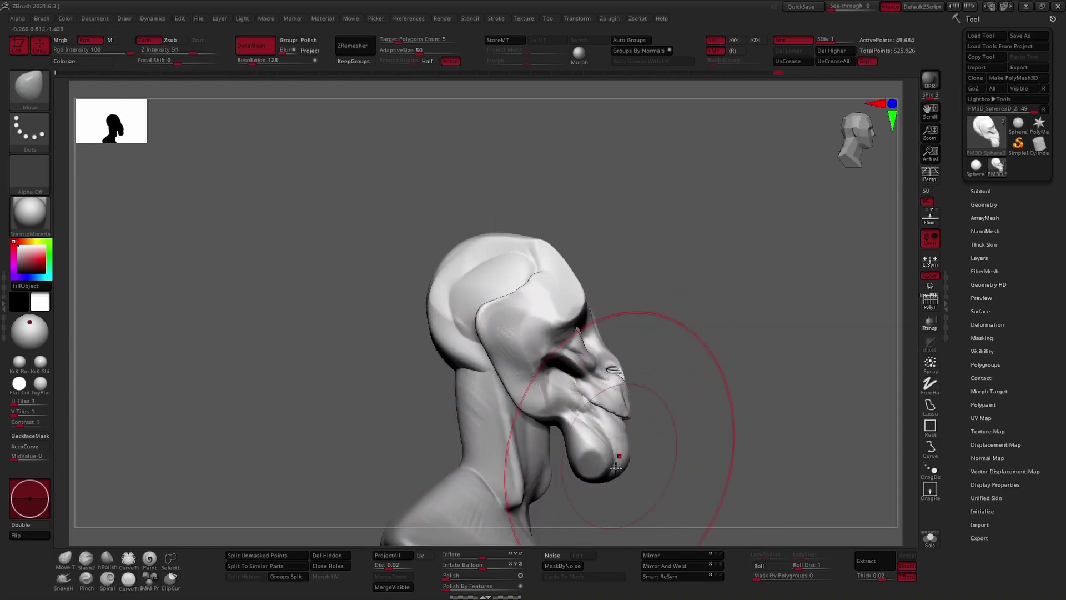
key("s")
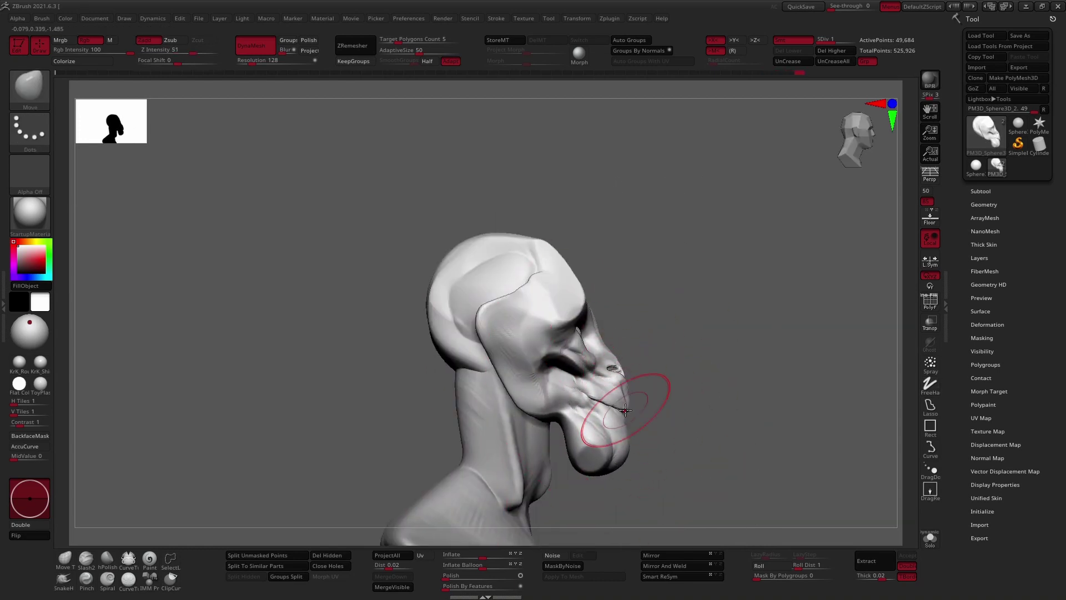
mouse_move(625, 410)
right_mouse_down()
mouse_move(559, 255)
mouse_move(641, 236)
mouse_move(476, 221)
mouse_move(574, 221)
right_mouse_up()
Step: Carve a crease along the side of the skull with DamStandard
key("d")
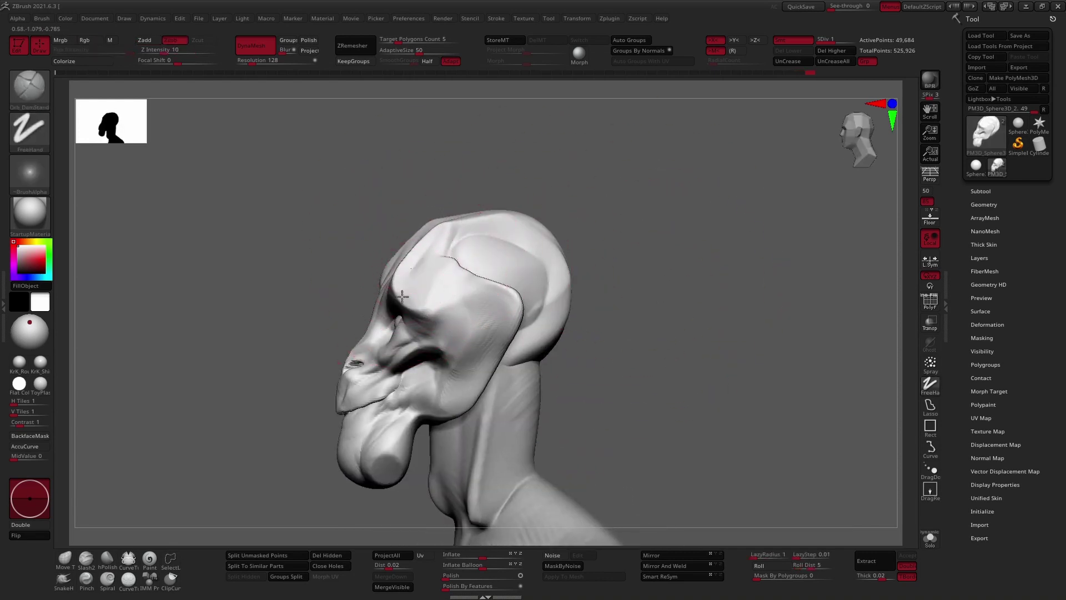
right_click_drag(423, 305, 426, 314)
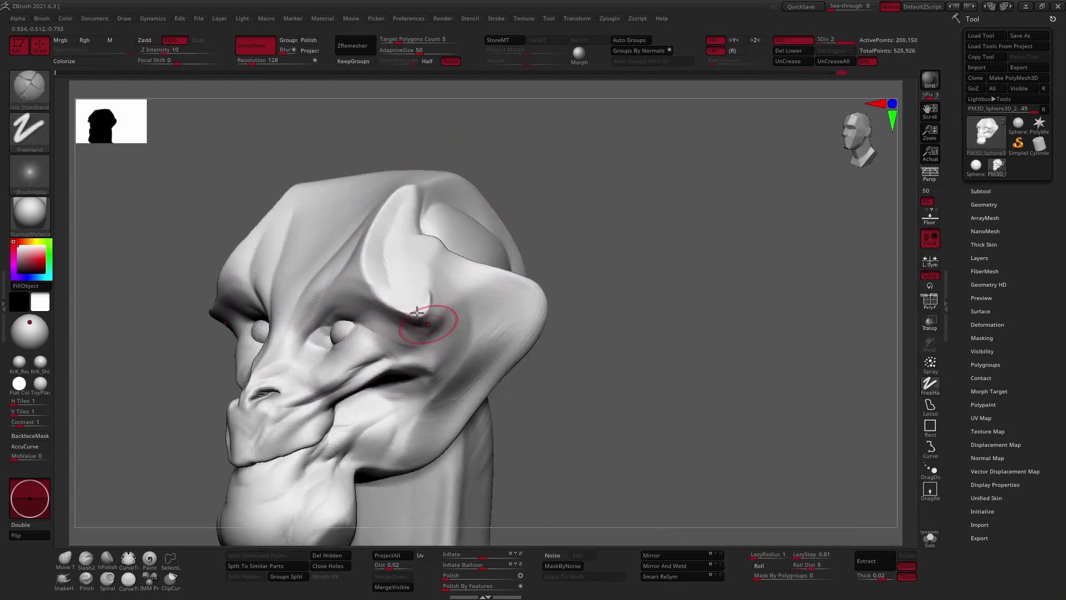
mouse_move(424, 448)
right_mouse_down()
mouse_move(591, 288)
mouse_move(467, 347)
mouse_move(552, 373)
mouse_move(417, 333)
mouse_move(417, 369)
mouse_move(409, 328)
right_mouse_up()
key("b")
key("m")
key("v")
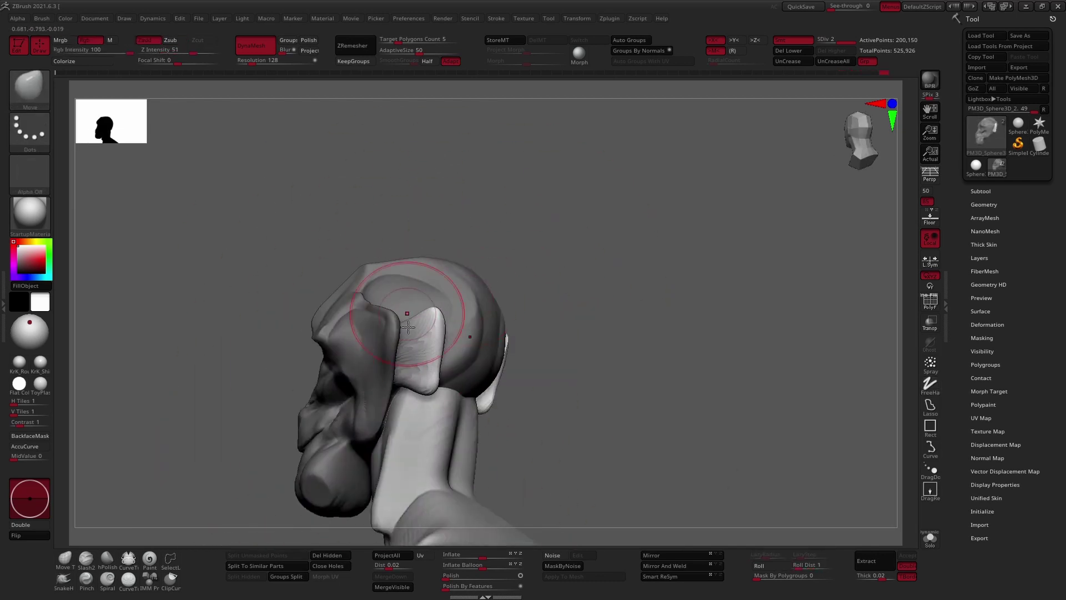
right_click_drag(411, 376, 417, 334)
Step: Pull both ears outward from the rear view, undoing two steps to soften the flare
right_click_drag(478, 371, 406, 411, "ctrl")
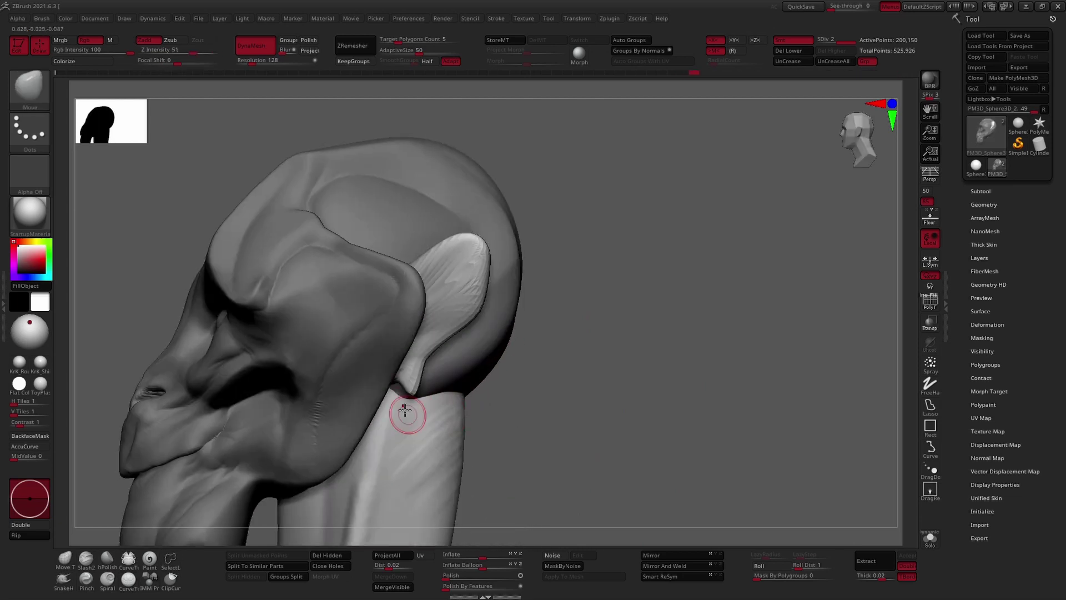
right_click_drag(478, 264, 489, 311)
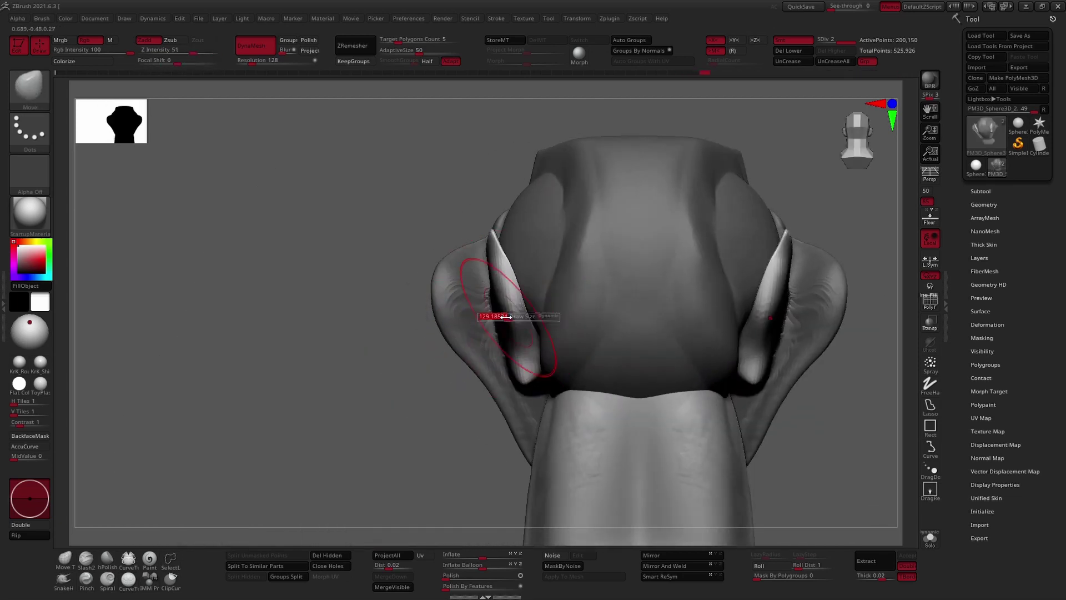
left_click_drag(488, 310, 499, 386)
key("ctrl+z")
key("ctrl+z")
key("ctrl+z")
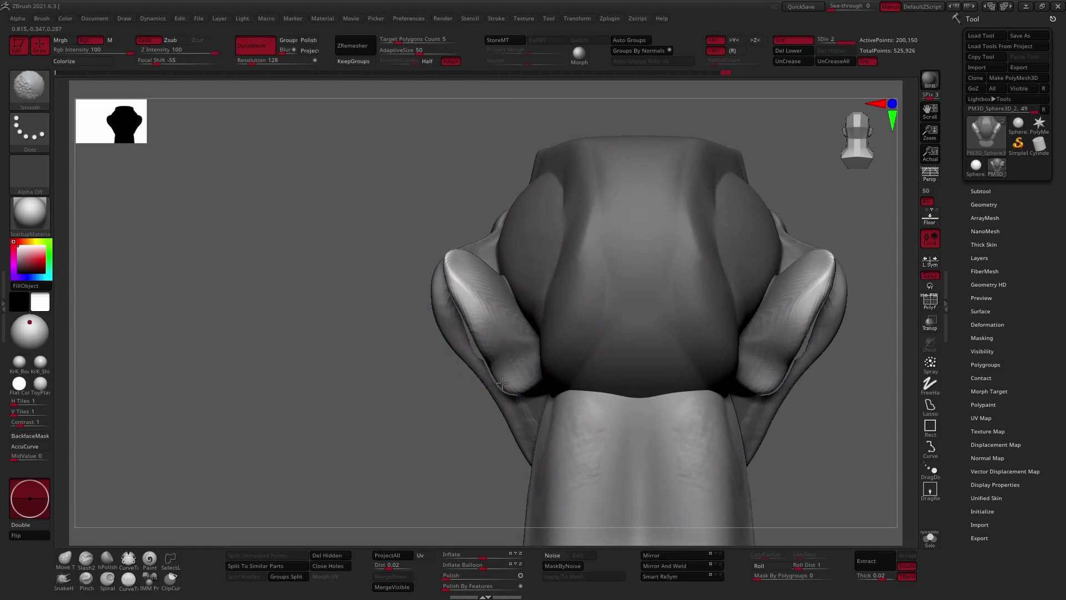
key("ctrl+z")
mouse_move(429, 338)
right_mouse_down()
mouse_move(577, 365)
mouse_move(410, 296)
mouse_move(418, 346)
mouse_move(659, 308)
mouse_move(434, 356)
right_mouse_up()
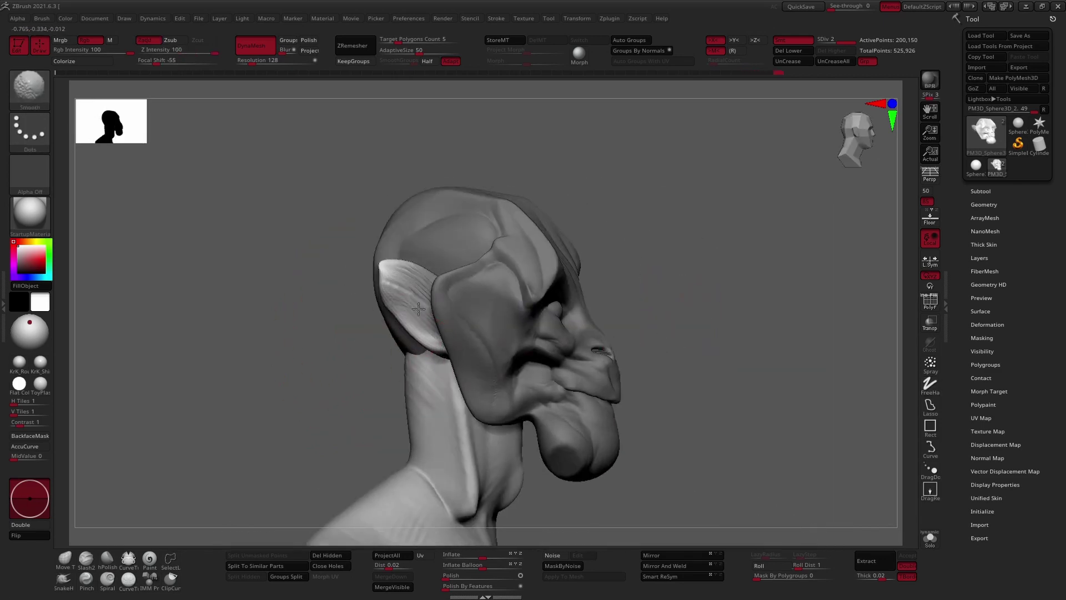
Step: Build raised brow and forehead ridges above the eyes with ClayBuildup
mouse_move(418, 309)
right_mouse_down()
mouse_move(444, 338)
mouse_move(452, 377)
mouse_move(450, 327)
right_mouse_up()
key("b")
key("c")
key("b")
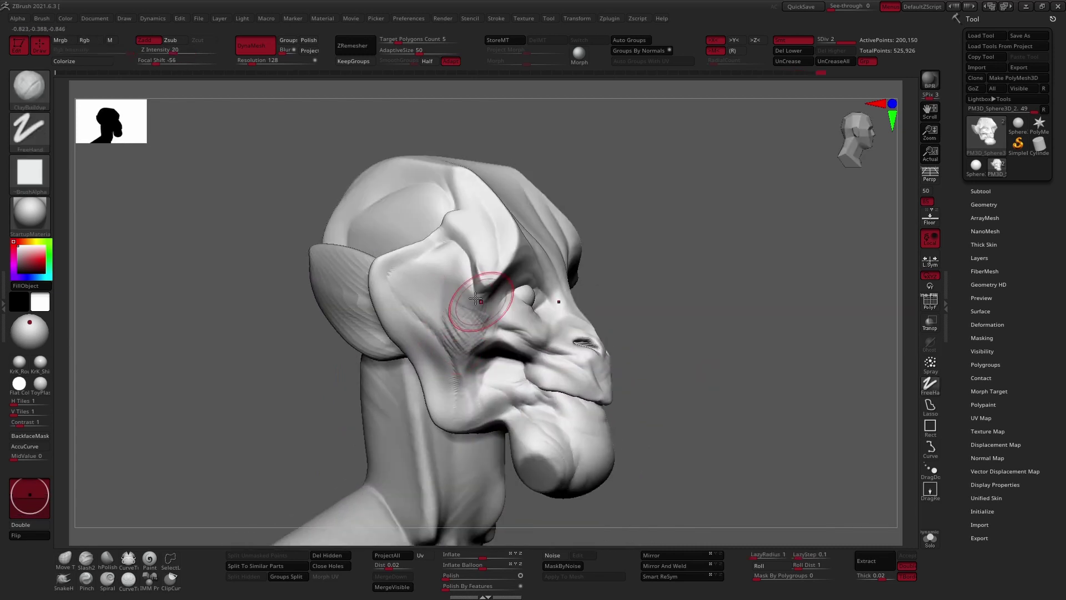
mouse_move(667, 270)
right_mouse_down()
mouse_move(468, 287)
mouse_move(498, 332)
right_mouse_up()
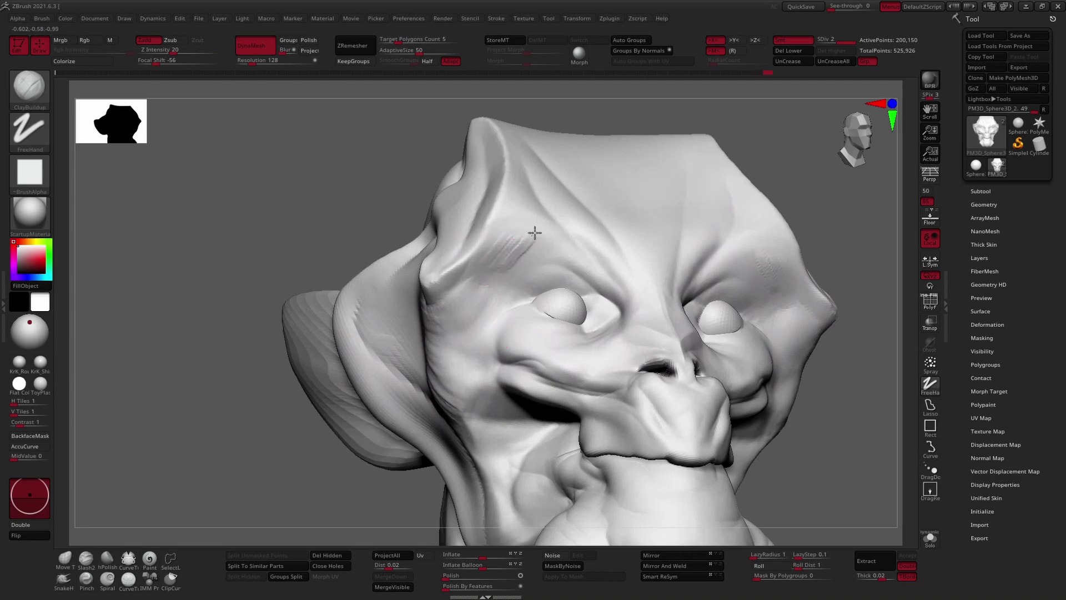
right_click_drag(569, 284, 451, 336)
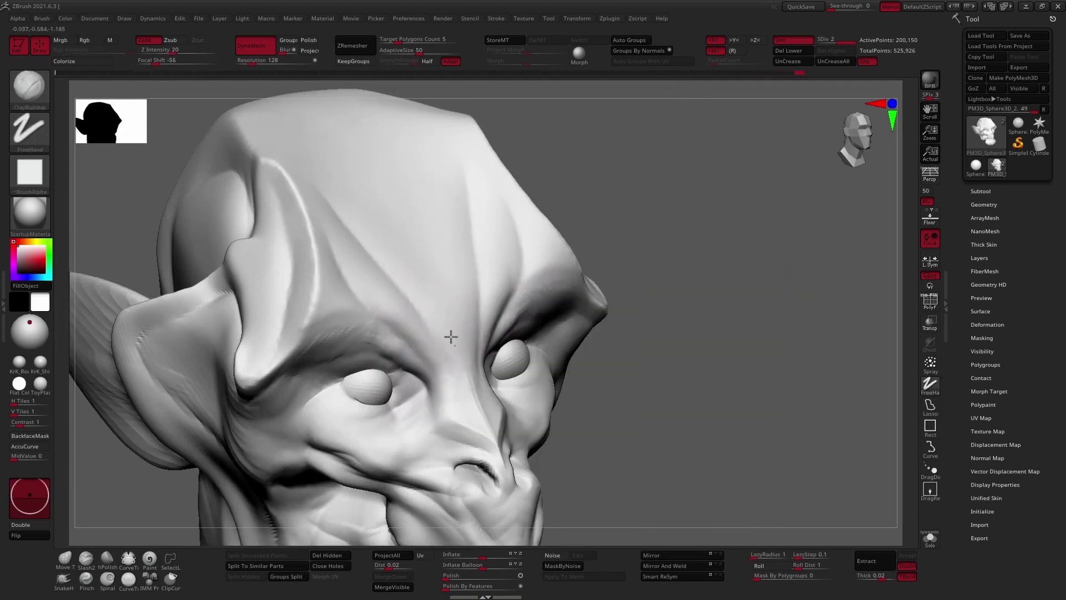
right_click_drag(452, 218, 453, 253)
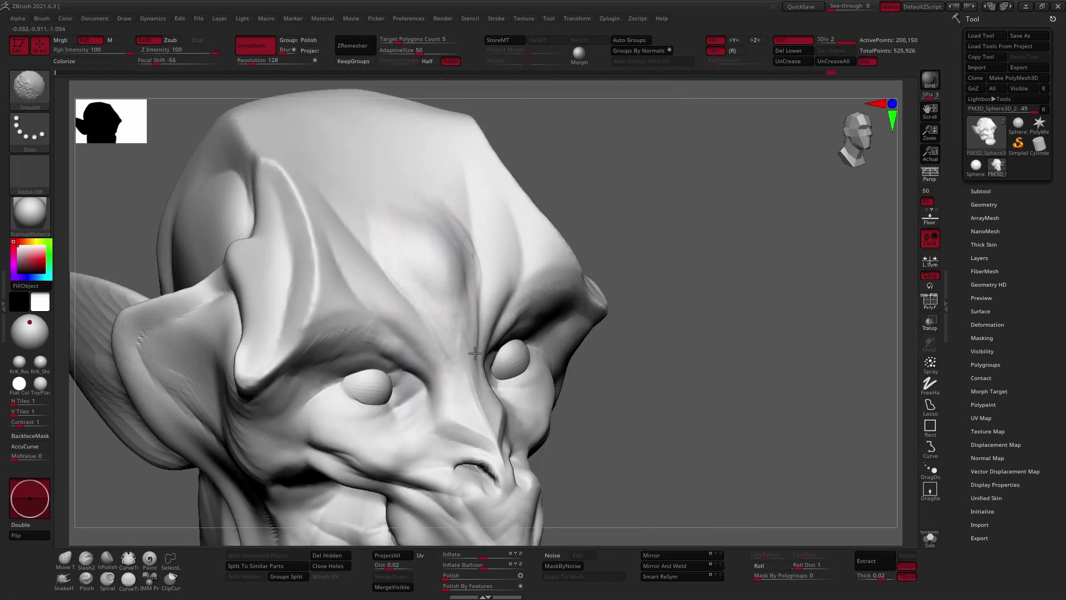
key("s")
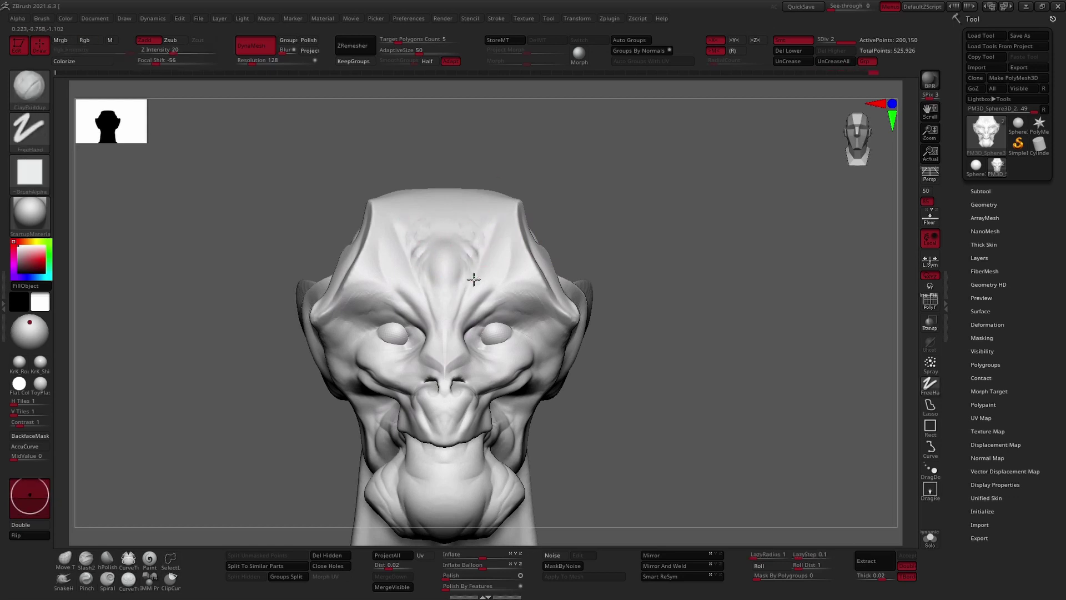
left_click_drag(590, 214, 399, 278)
Step: Select TrimDynamic and drop the head to subdivision level 1 with Shift+D
key("b")
key("t")
key("d")
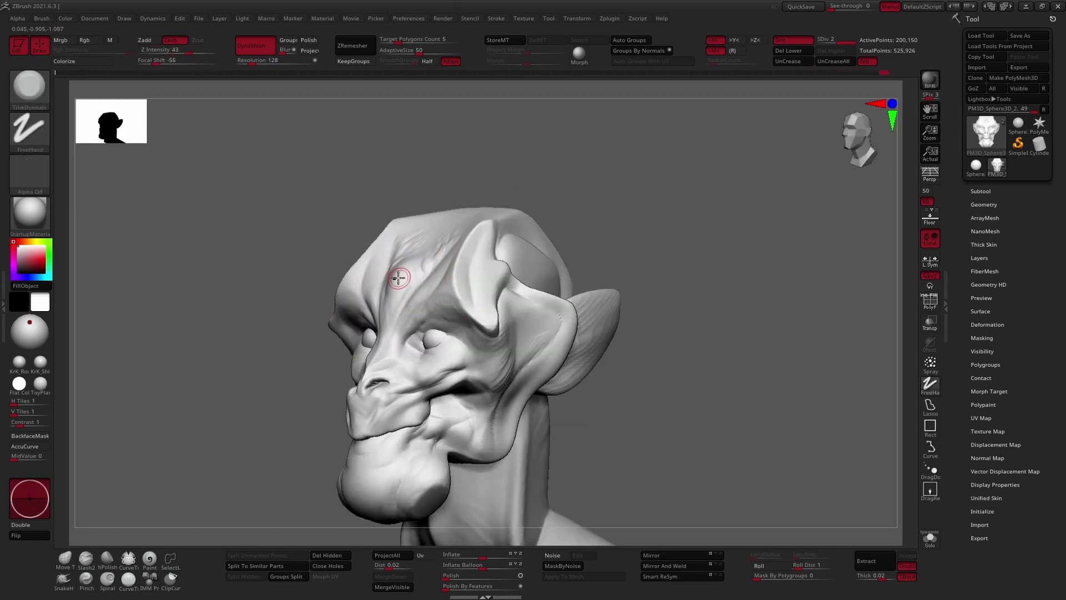
key("shift+d")
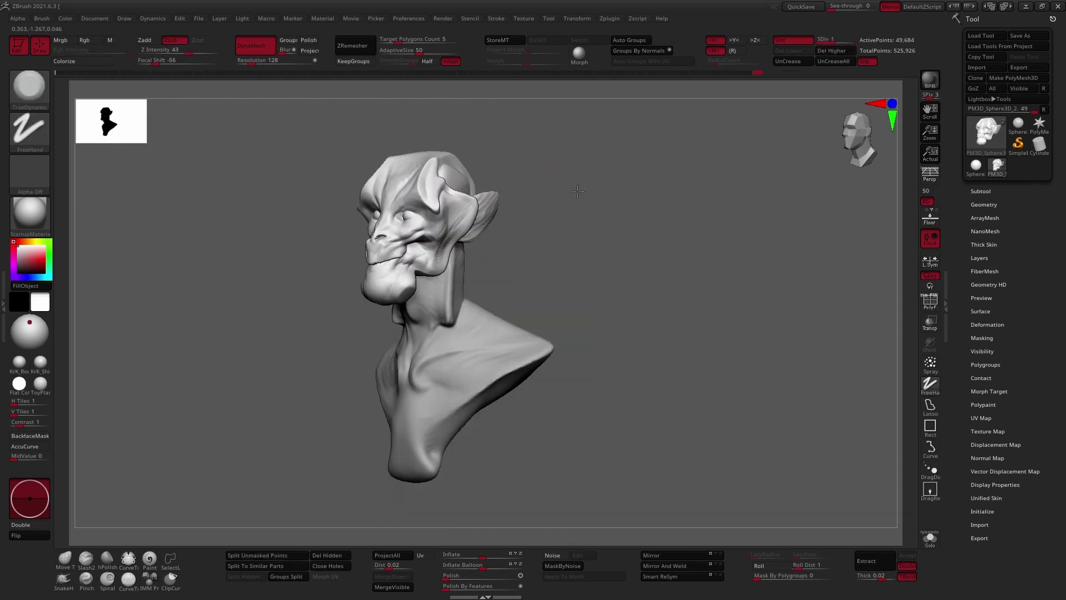
Step: Mask the head so only the horn stays free, then turn it toward profile
key("b")
key("c")
key("b")
key("s")
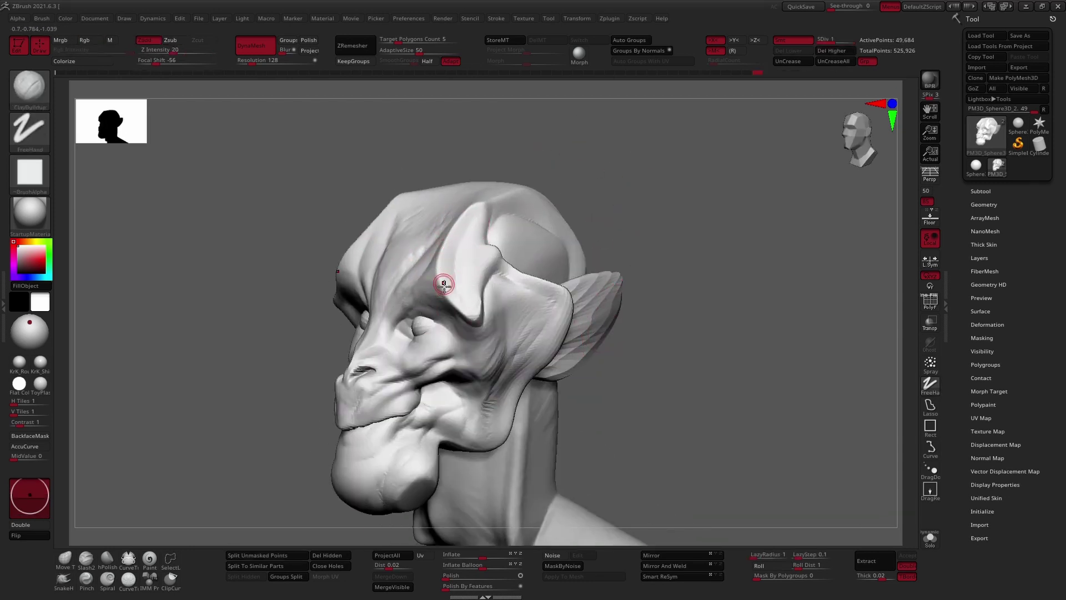
key("b")
key("i")
key("n")
left_click_drag(444, 285, 439, 261, "ctrl")
key("ctrl+i")
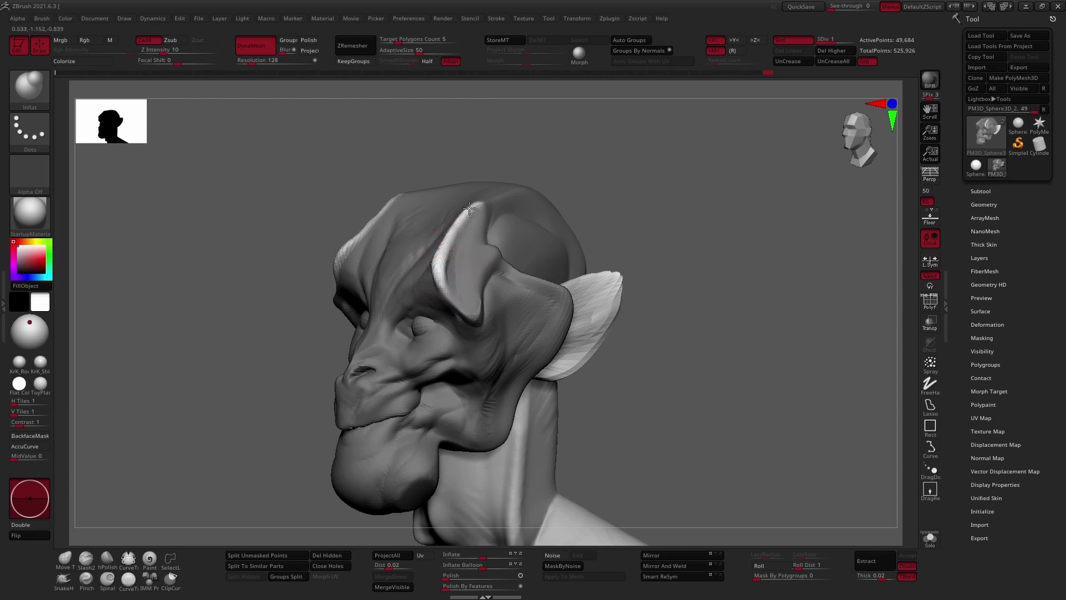
right_click_drag(469, 209, 415, 266)
Step: Clear the head mask and reshape the brow beside the horn with the Move brush
key("b")
key("s")
key("h")
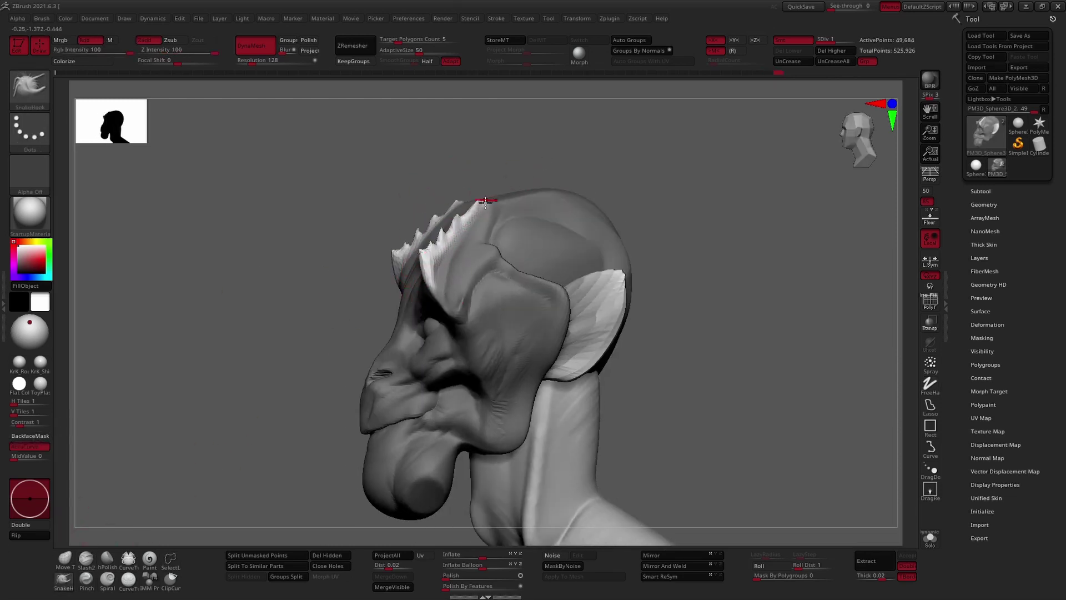
mouse_move(486, 201)
left_mouse_down("ctrl")
mouse_move(507, 192)
mouse_move(751, 205)
mouse_move(509, 275)
left_mouse_up("ctrl")
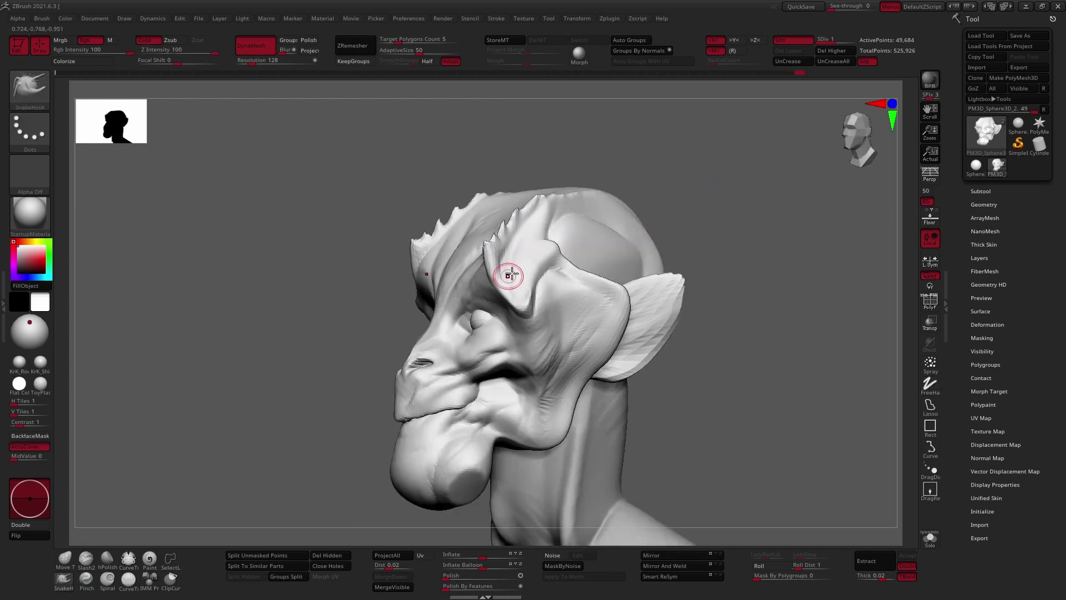
key("b")
key("m")
key("v")
mouse_move(500, 226)
left_mouse_down()
mouse_move(634, 228)
mouse_move(606, 287)
left_mouse_up()
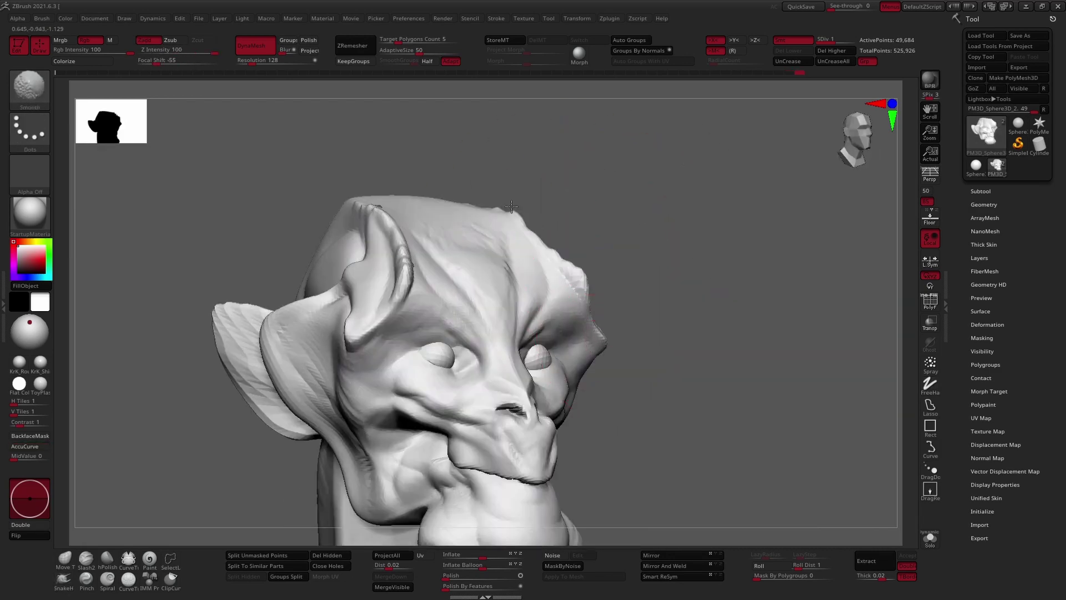
mouse_move(511, 206)
left_mouse_down()
mouse_move(567, 257)
mouse_move(555, 246)
left_mouse_up()
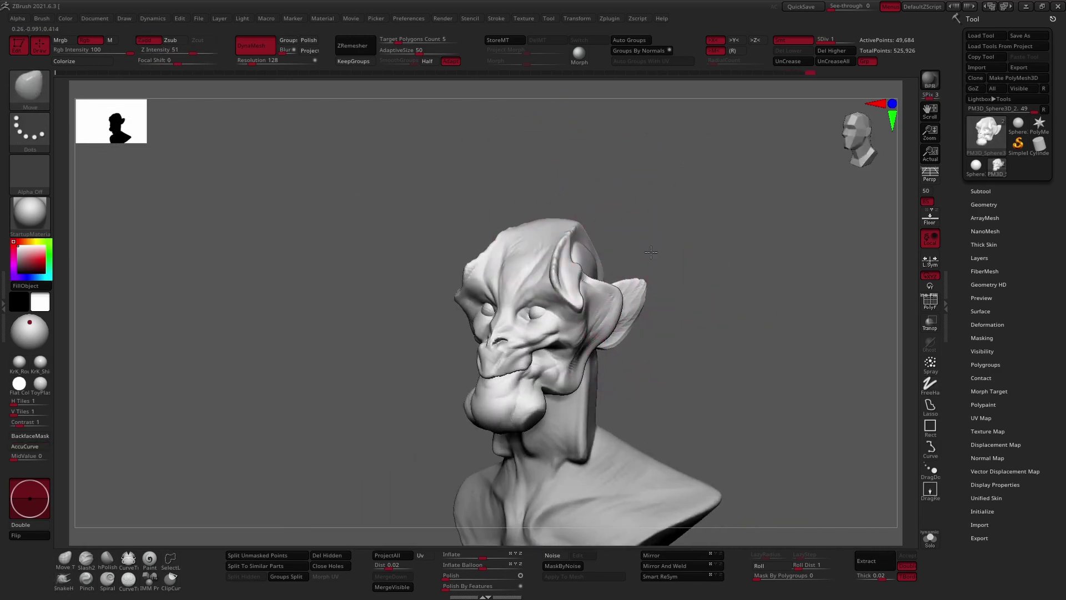
left_click_drag(651, 251, 572, 239)
Step: Swell a region of the head surface with the Inflate brush
key("b")
key("i")
key("n")
mouse_move(667, 236)
left_mouse_down()
mouse_move(582, 252)
mouse_move(606, 294)
mouse_move(570, 252)
mouse_move(639, 245)
mouse_move(661, 257)
left_mouse_up()
key("b")
key("c")
key("b")
Step: Frame the whole bust and make the neck-and-shoulders piece (Subtool 1) active
key("b")
key("m")
key("v")
mouse_move(800, 237)
left_mouse_down("alt")
mouse_move(745, 219)
mouse_move(643, 357)
mouse_move(691, 334)
mouse_move(580, 351)
left_mouse_up("alt")
key("b")
key("d")
key("s")
left_click(595, 351, "alt")
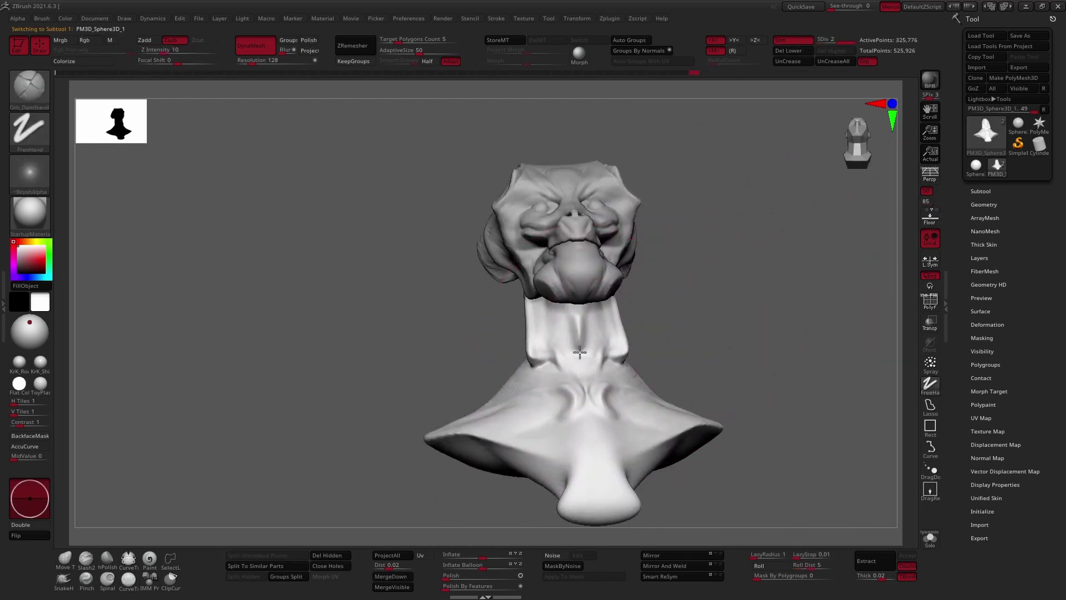
Step: Enlarge the brush, load the Standard brush, and frame the neck and jaw close up
left_click_drag(592, 313, 619, 290)
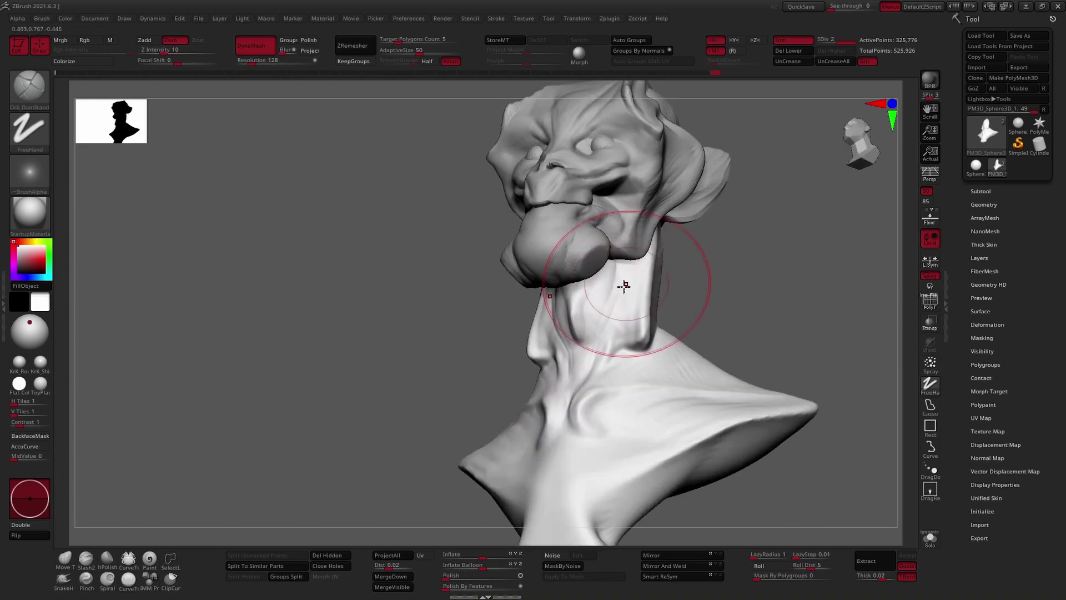
key("b")
key("s")
key("t")
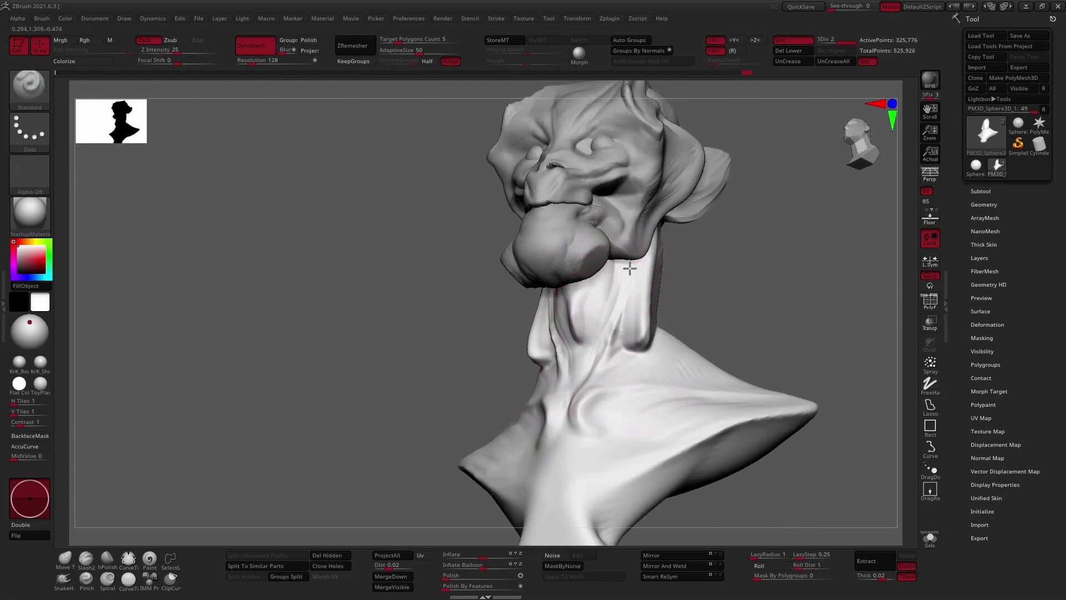
right_click_drag(629, 268, 646, 337)
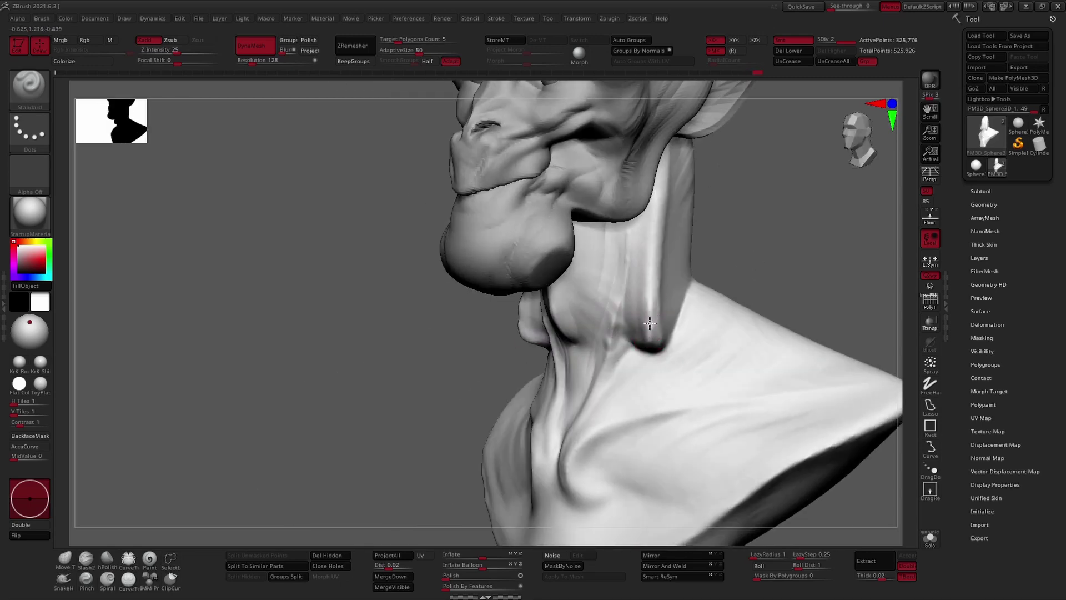
right_click_drag(654, 225, 660, 289)
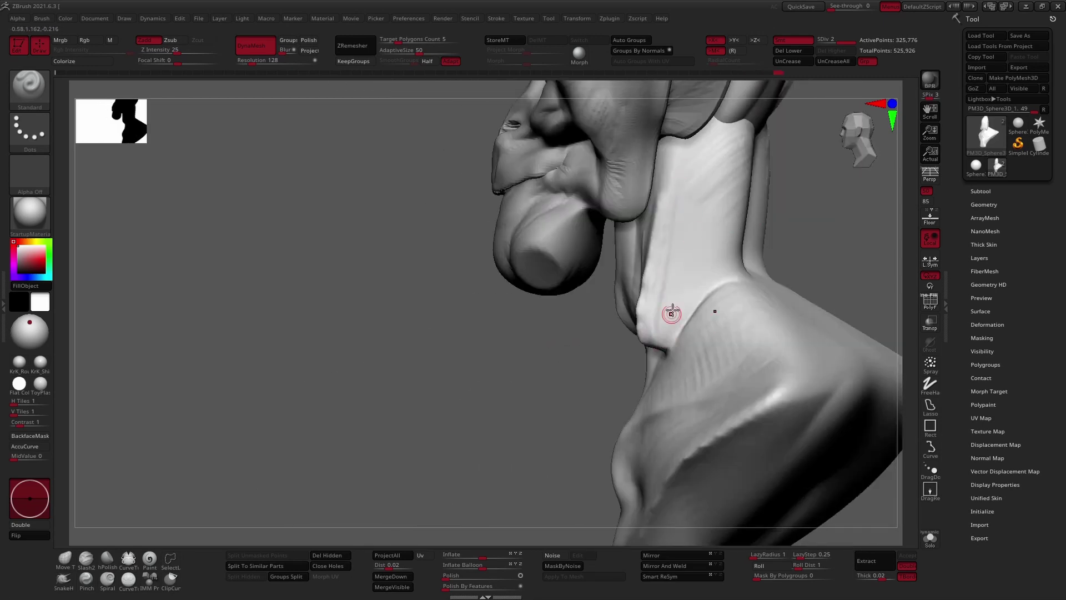
Step: Carve a crease into the side of the neck with DamStandard, then lower the subdivision level
key("b")
key("o")
key("d")
left_click_drag(739, 258, 675, 347)
key("shift+d")
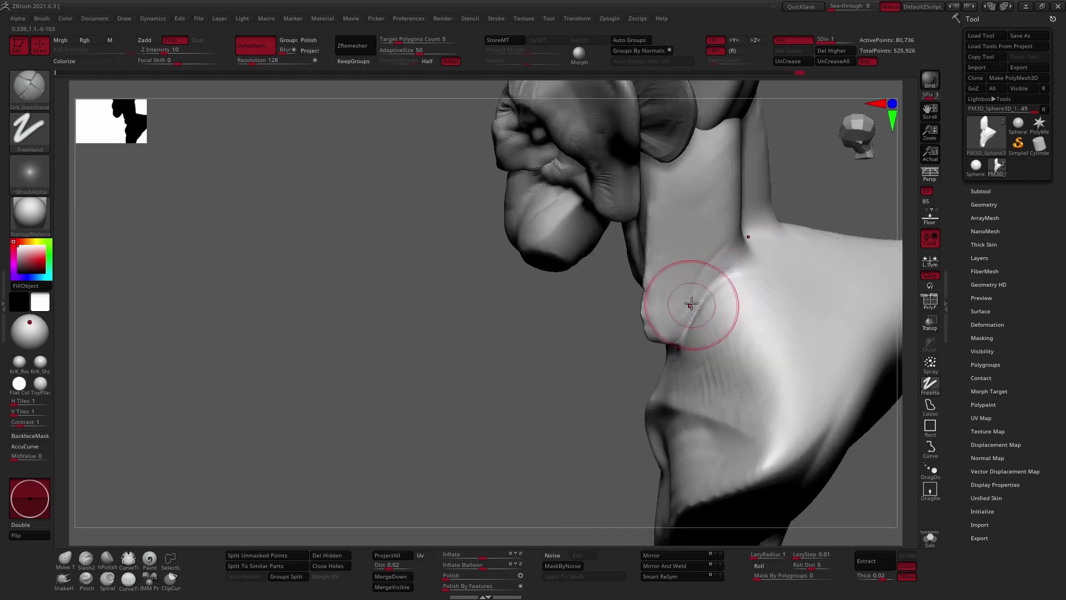
right_click_drag(691, 304, 723, 247)
Step: Load the Inflate brush, frame the bust, and zoom in on the chin
key("b")
key("i")
key("n")
key("f")
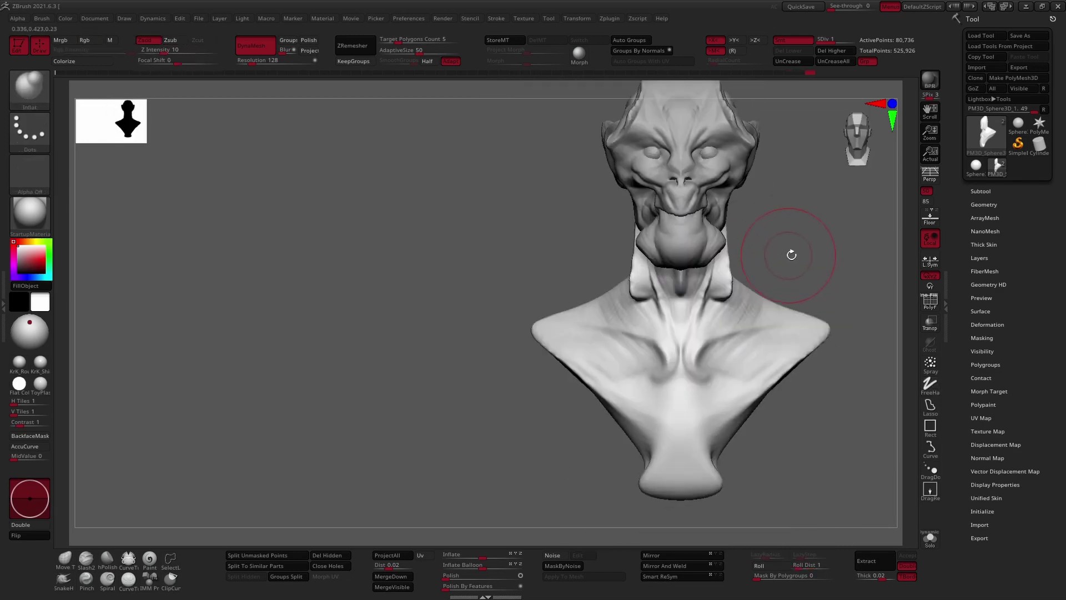
right_click_drag(793, 250, 794, 260)
mouse_move(705, 239)
right_mouse_down("alt")
mouse_move(542, 291)
mouse_move(524, 310)
right_mouse_up("alt")
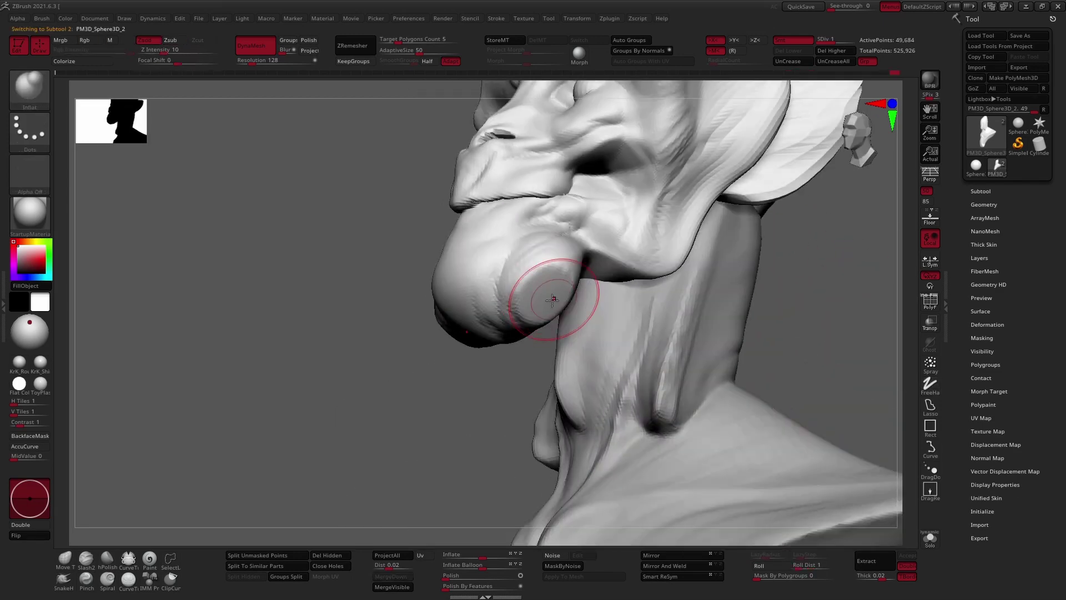
Step: Reactivate the head piece and mask a round patch on the chin blob
left_click(524, 310, "alt")
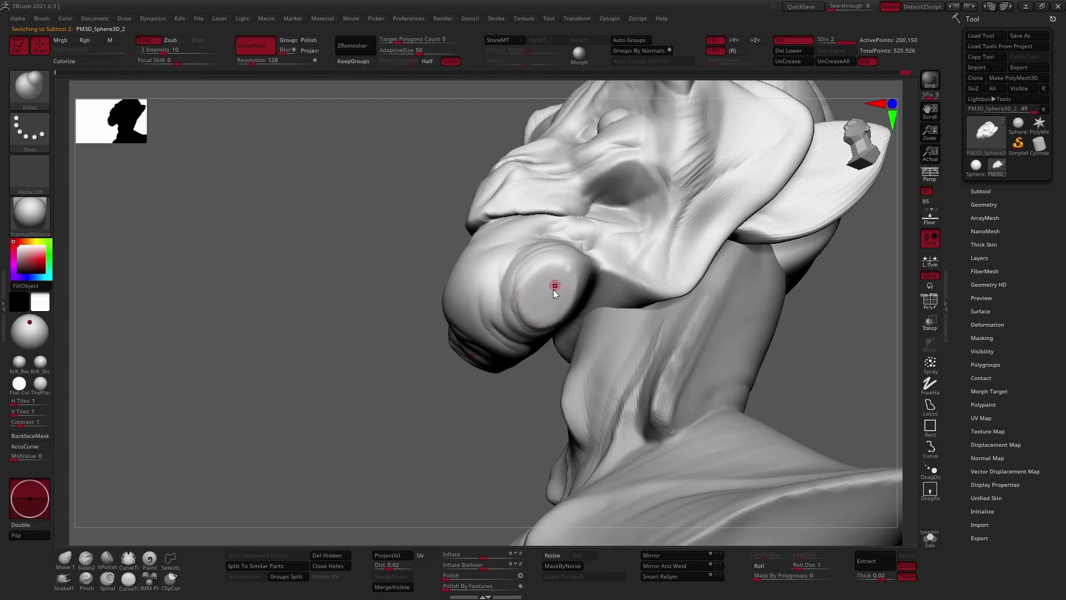
key("b")
key("o")
key("d")
left_click_drag(540, 325, 535, 292, "ctrl")
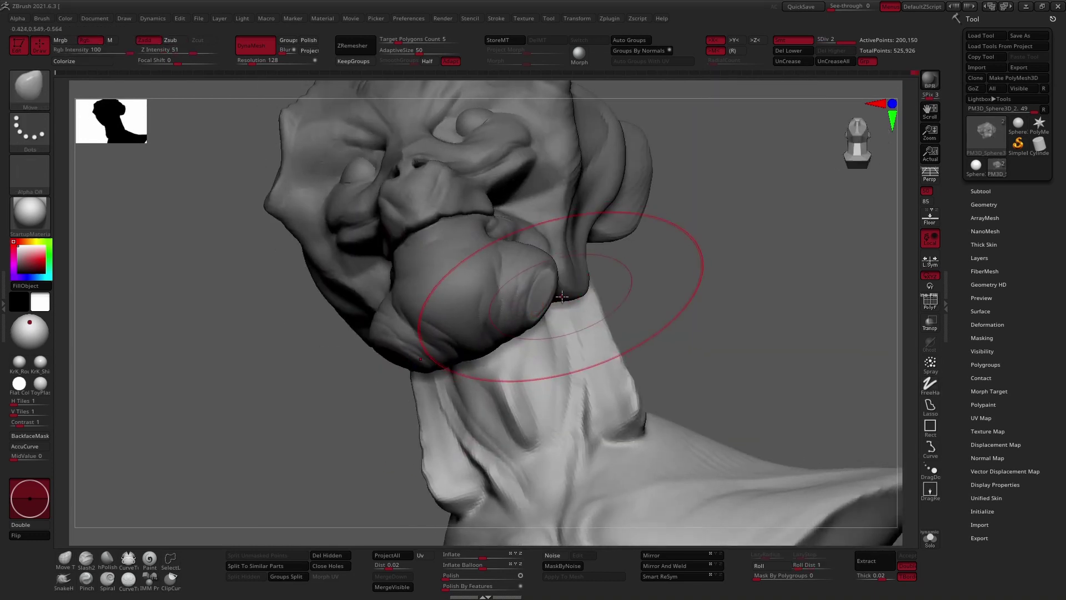
Step: Invert the mask so only the chin patch moves with the Transpose gizmo
key("w")
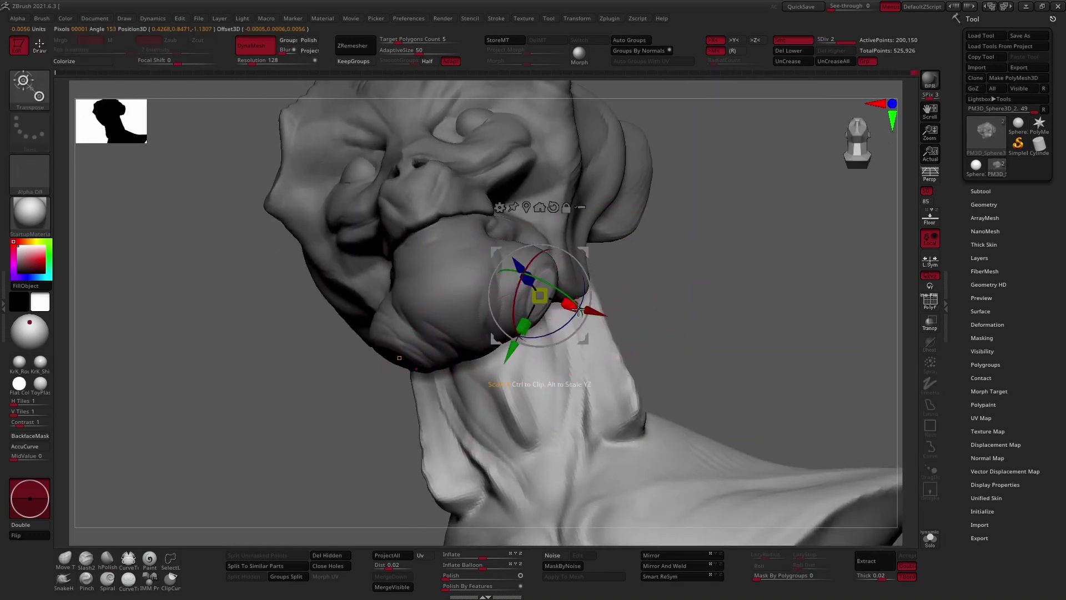
key("ctrl+z")
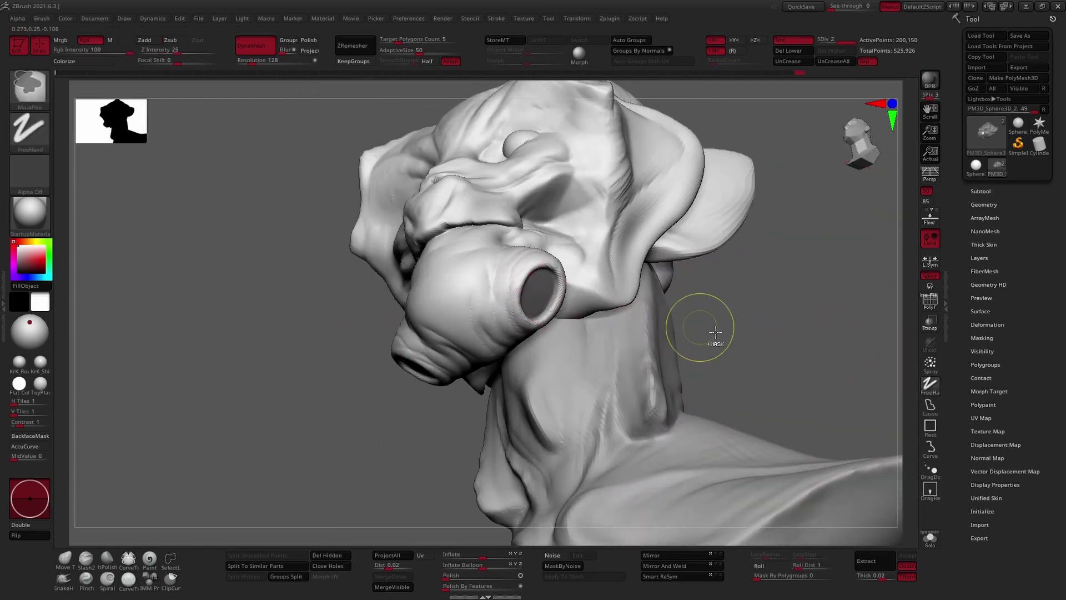
left_click(705, 321, "ctrl")
key("w")
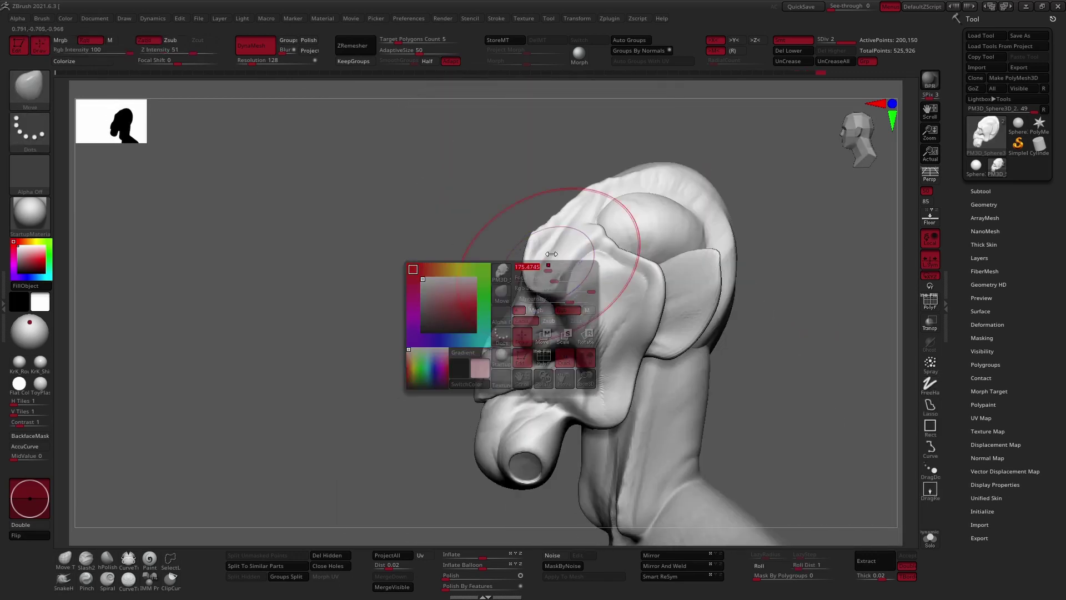
Step: Mask and invert an eye oval, push it deep with Transpose, then clear the mask
left_click_drag(551, 260, 552, 283)
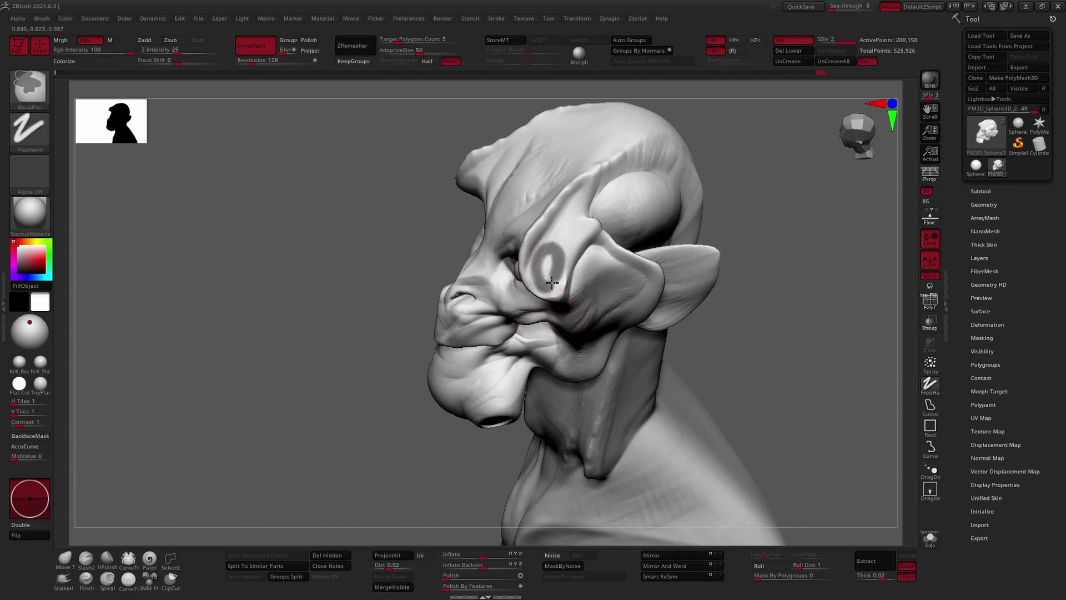
key("ctrl+i")
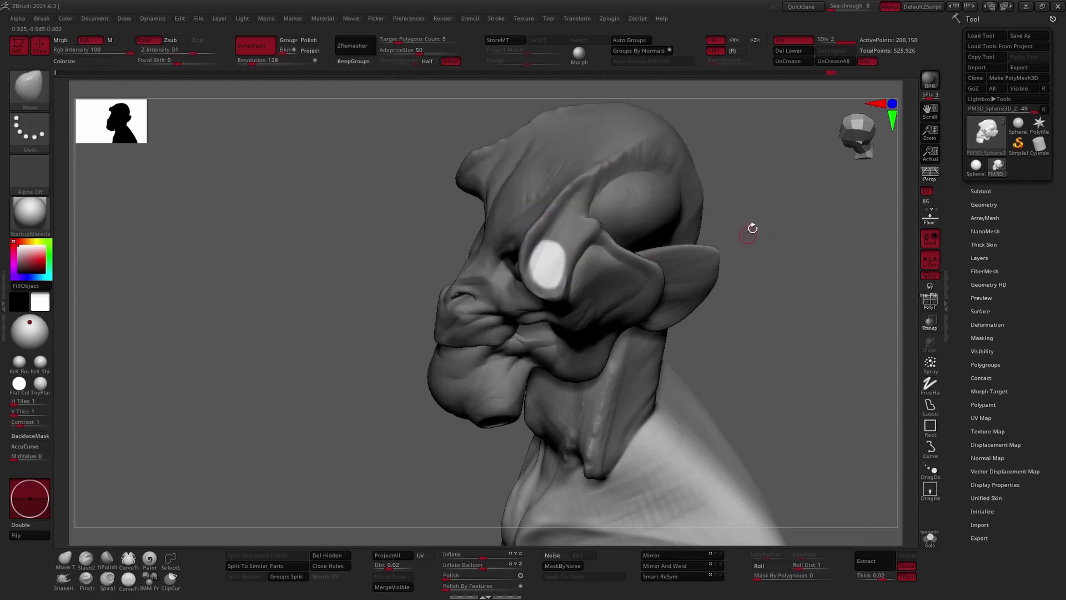
key("w")
left_click_drag(557, 245, 570, 211)
key("ctrl+shift+a")
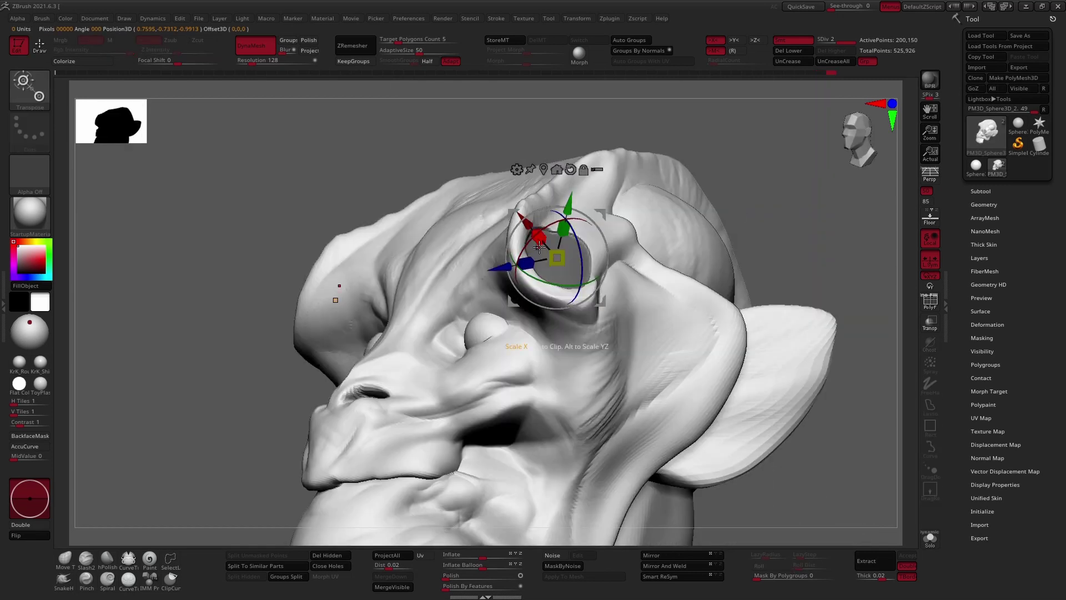
key("q")
Step: Build up the socket rim using Smooth, ClayBuildup and Move brushes
key("shift")
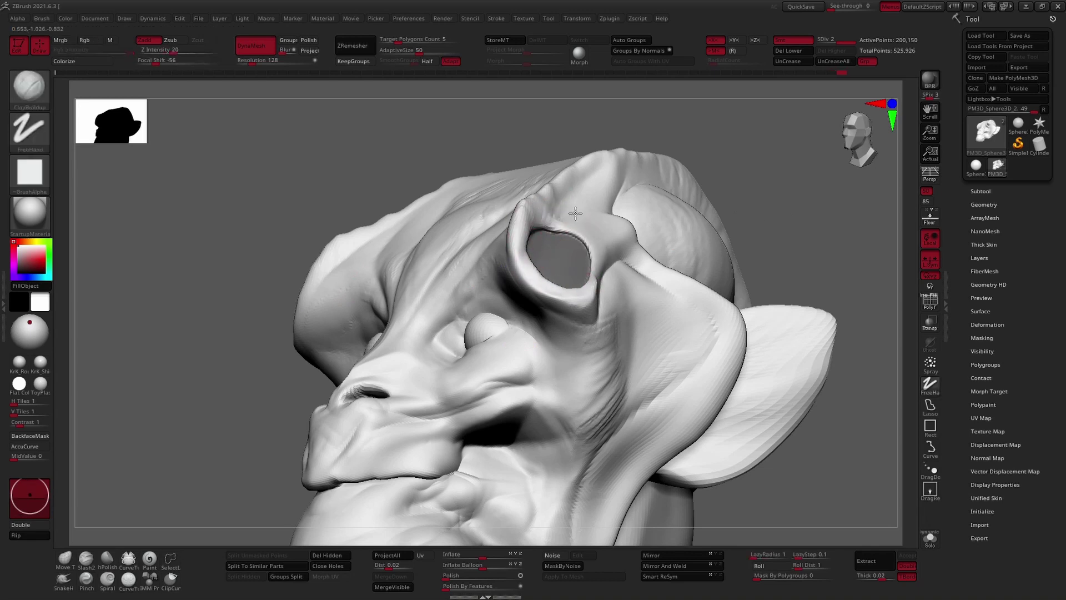
key("b")
key("c")
key("b")
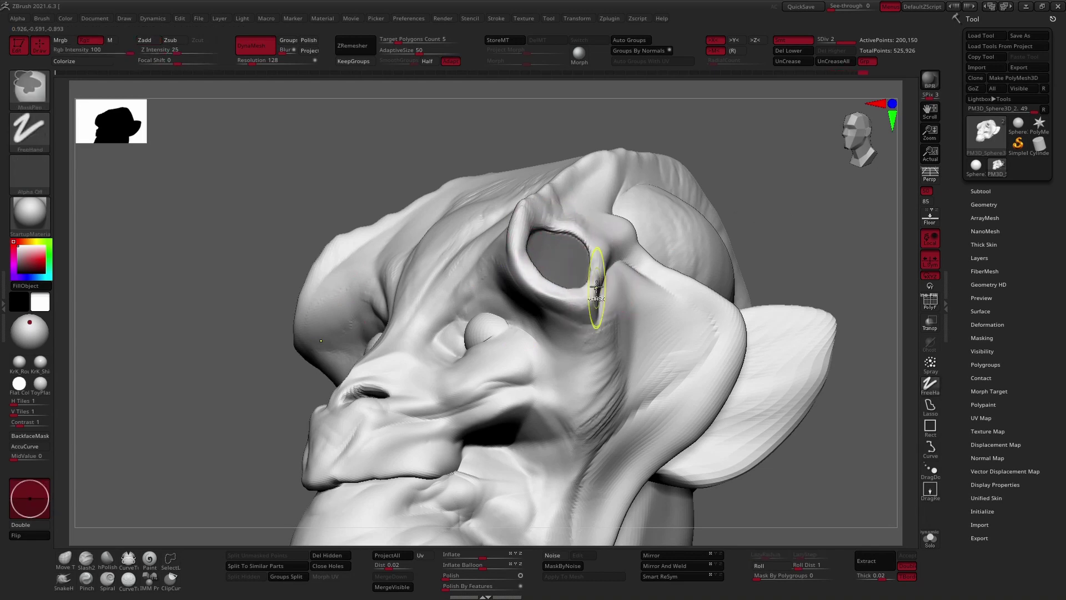
key("b")
key("m")
key("v")
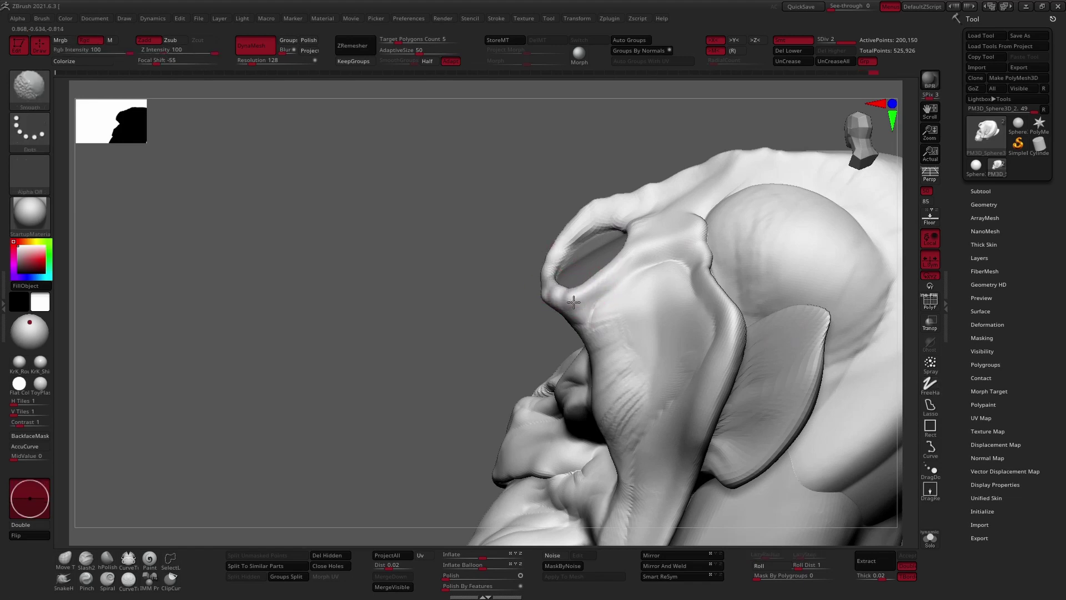
mouse_move(574, 301)
right_mouse_down("shift")
mouse_move(715, 203)
mouse_move(560, 274)
right_mouse_up("shift")
Step: Smooth the rim of the eye socket from a front view
key("f")
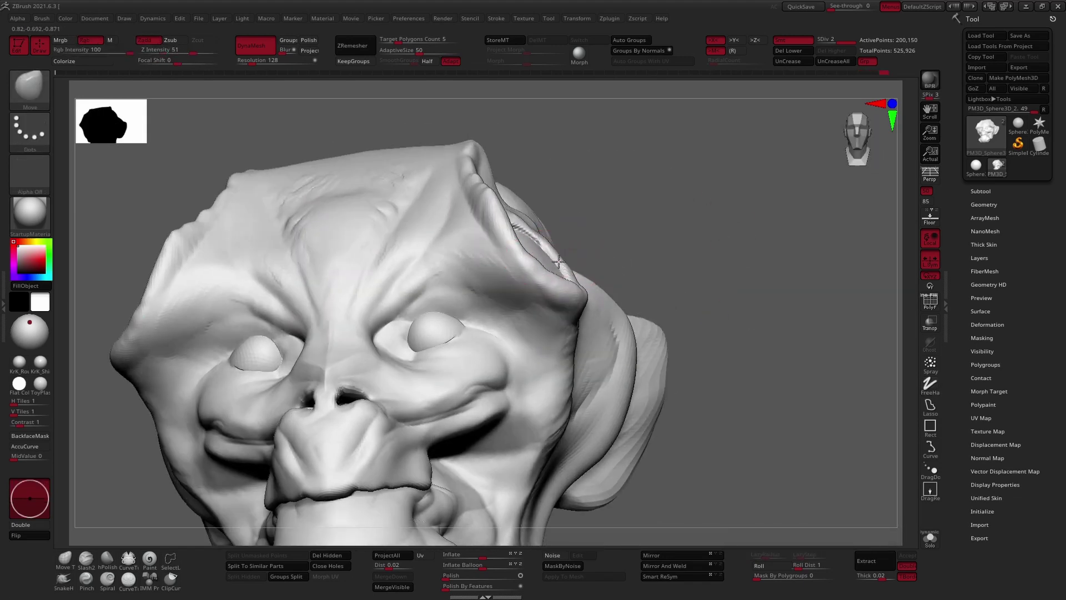
key("f")
right_click_drag(673, 248, 452, 262)
left_click_drag(452, 262, 470, 229, "shift")
key("f")
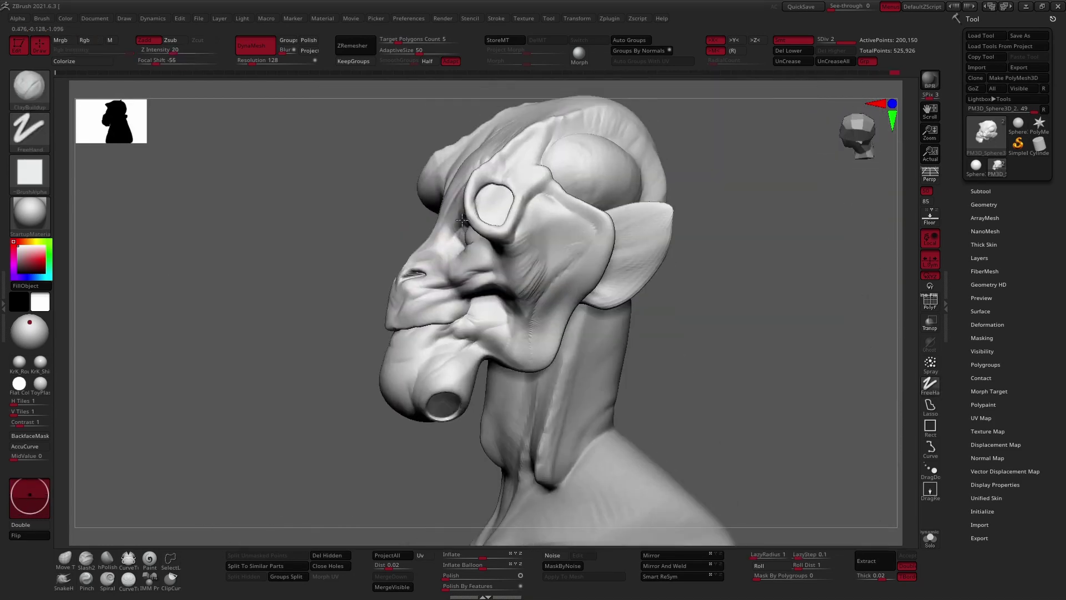
mouse_move(457, 237)
right_mouse_down()
mouse_move(533, 211)
mouse_move(463, 309)
mouse_move(500, 250)
mouse_move(428, 219)
mouse_move(453, 281)
mouse_move(400, 235)
mouse_move(362, 253)
mouse_move(381, 310)
mouse_move(349, 251)
right_mouse_up()
Step: Build up and reshape the lower eyelid with Standard at a higher subdivision level
key("d")
key("b")
key("s")
key("t")
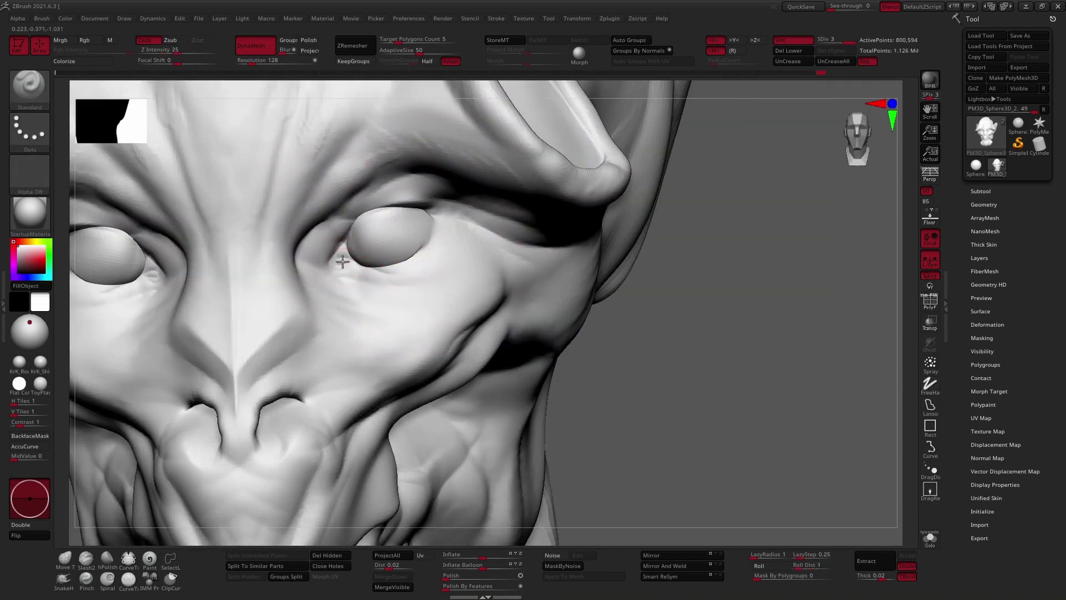
left_click_drag(433, 243, 371, 267)
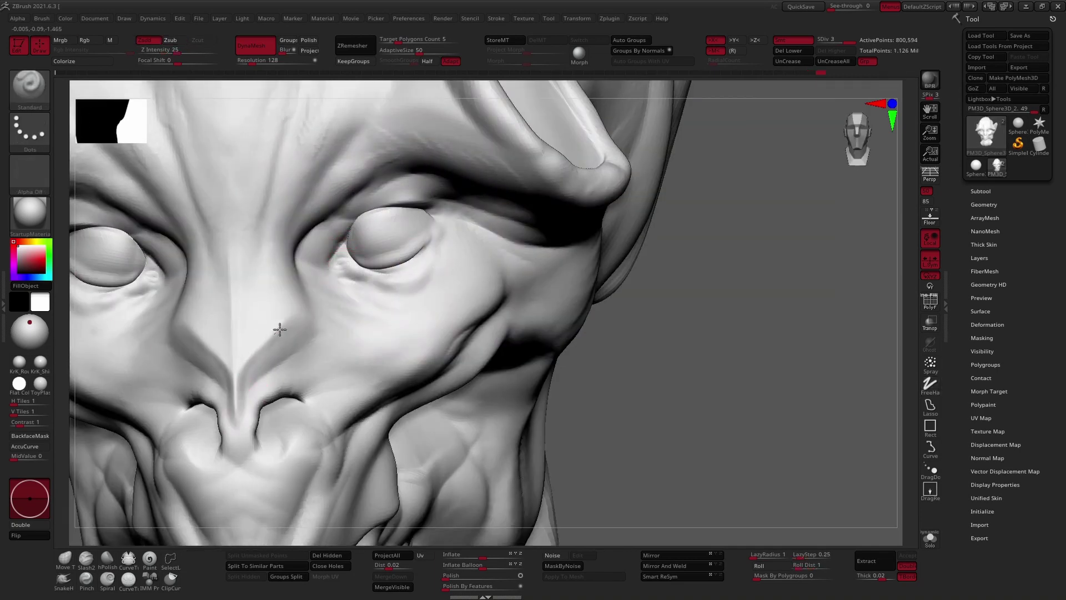
right_click_drag(310, 266, 352, 274, "alt")
Step: Pull the upper lid over the eye and shape the lower lid with Move
key("b")
key("m")
key("v")
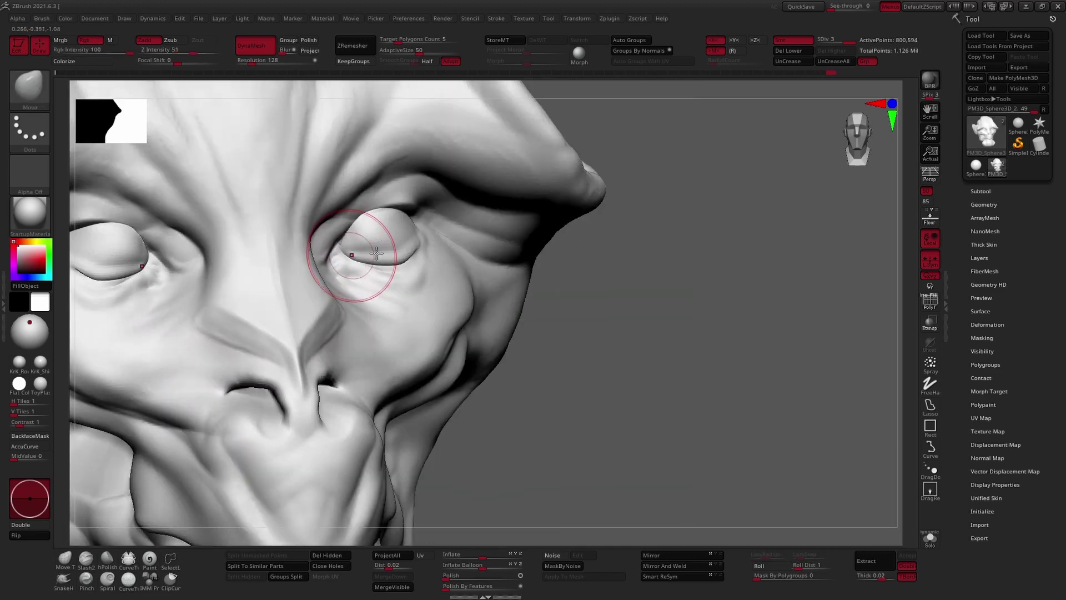
left_click_drag(357, 261, 389, 244)
mouse_move(389, 244)
right_mouse_down("alt")
mouse_move(328, 270)
mouse_move(388, 310)
right_mouse_up("alt")
key("b")
key("s")
key("t")
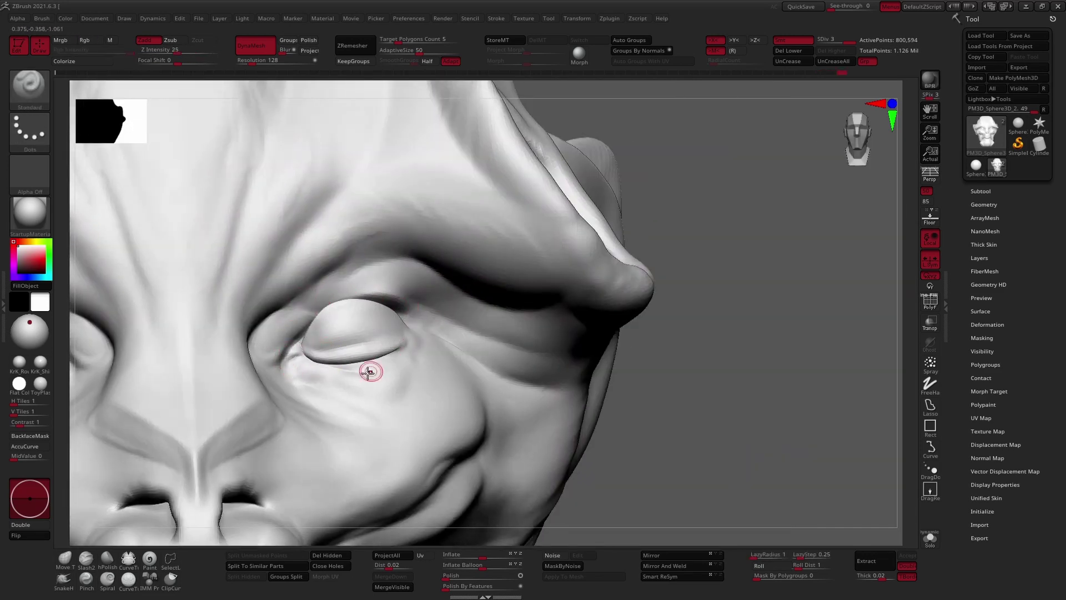
key("shift+d")
key("shift+d")
key("s")
Step: Refine the lids with Move and ClayBuildup across subdivision levels, checking front and side views
key("b")
key("m")
key("v")
right_click_drag(334, 305, 424, 333)
key("f")
key("d")
key("d")
right_click_drag(684, 333, 584, 279, "shift")
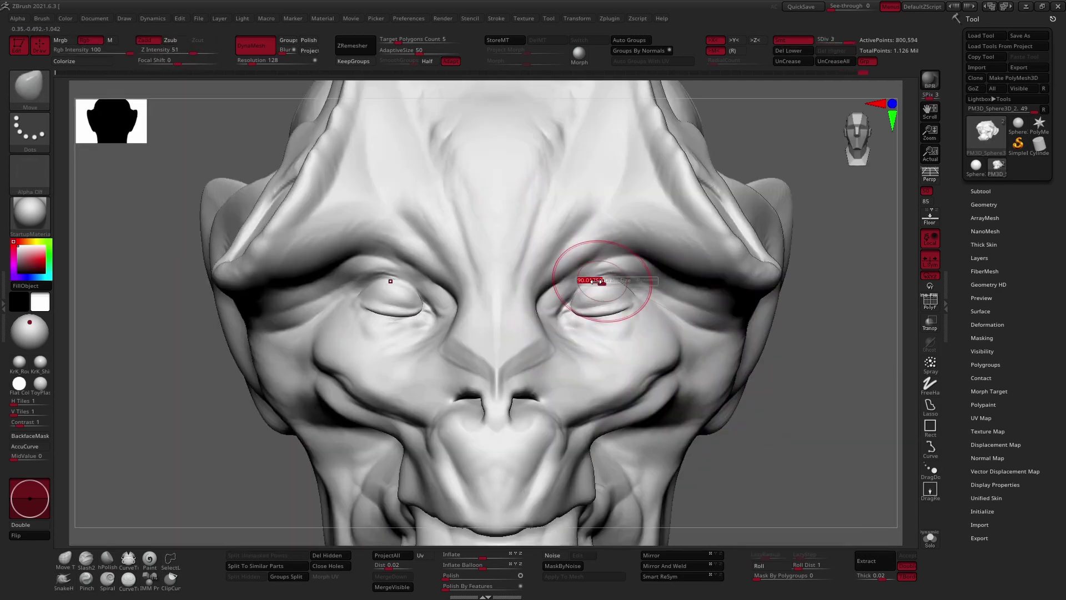
key("b")
key("c")
key("b")
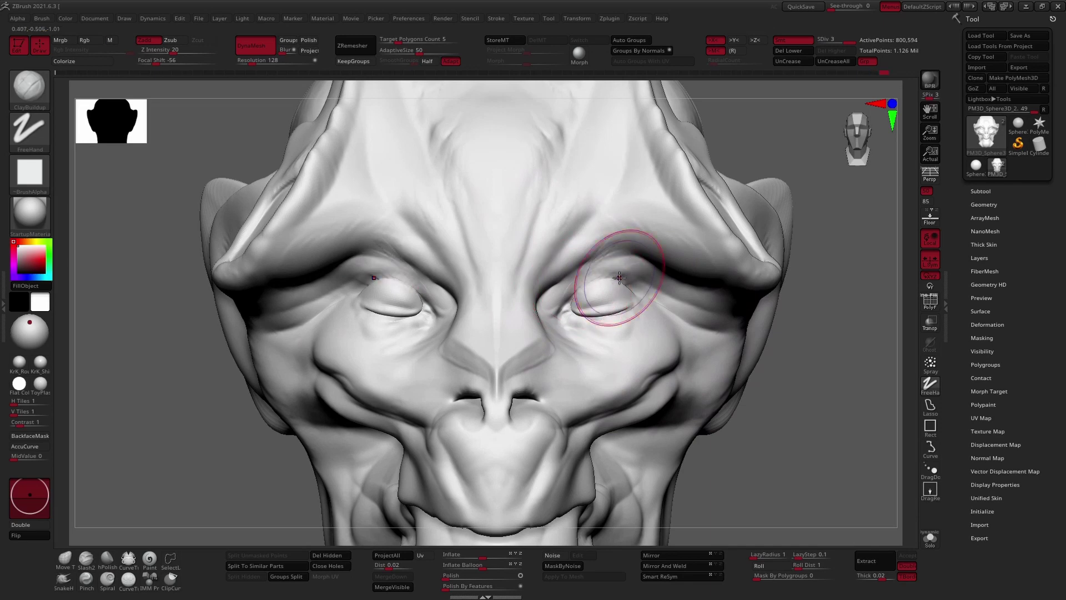
key("shift+d")
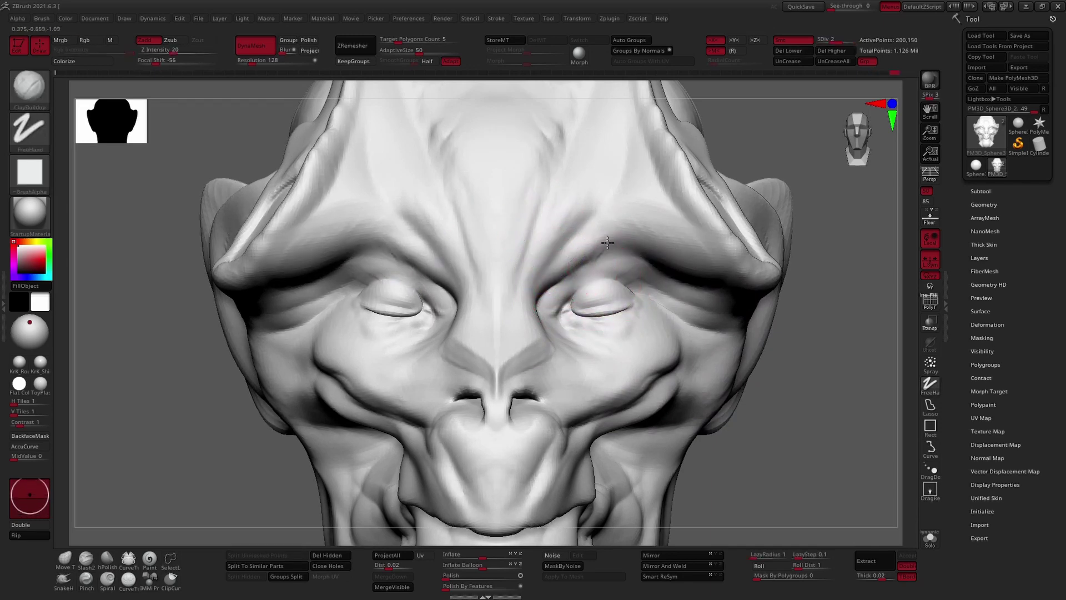
mouse_move(608, 243)
right_mouse_down("alt")
mouse_move(608, 289)
mouse_move(691, 263)
right_mouse_up("alt")
Step: Drop to the lowest subdivision and make the ear spheres the active piece
key("b")
key("m")
key("v")
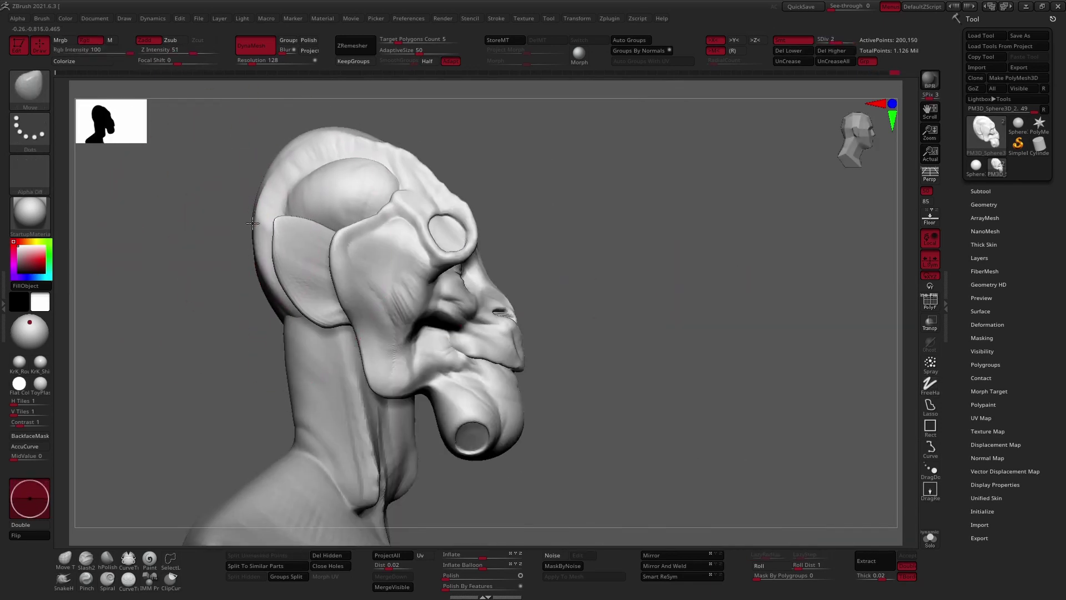
key("shift+d")
mouse_move(253, 222)
right_mouse_down()
mouse_move(552, 250)
mouse_move(293, 361)
mouse_move(476, 341)
mouse_move(313, 258)
mouse_move(334, 333)
mouse_move(334, 322)
mouse_move(322, 281)
mouse_move(322, 385)
mouse_move(307, 333)
right_mouse_up()
left_click(292, 362, "alt")
left_click(313, 258, "alt")
Step: Smooth and reshape the back of the ear at SDiv 1 from the left profile
key("b")
key("c")
key("b")
mouse_move(363, 240)
right_mouse_down()
mouse_move(429, 219)
mouse_move(513, 257)
mouse_move(446, 208)
right_mouse_up()
mouse_move(505, 246)
right_mouse_down()
mouse_move(456, 244)
mouse_move(488, 238)
mouse_move(500, 214)
right_mouse_up()
key("shift+d")
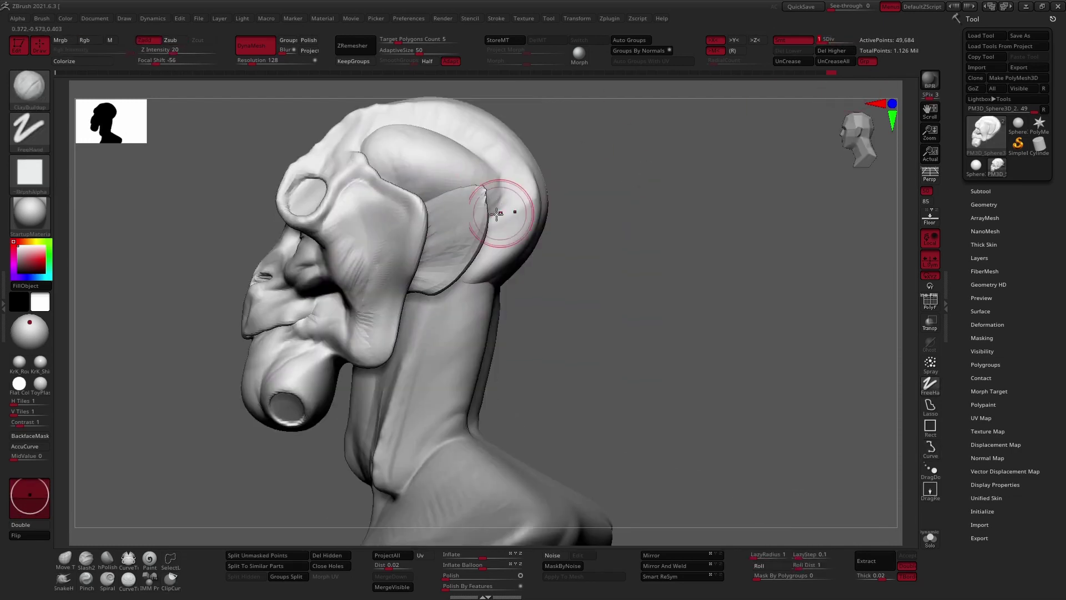
left_click_drag(500, 214, 442, 277, "shift")
mouse_move(439, 257)
right_mouse_down()
mouse_move(416, 239)
mouse_move(424, 301)
mouse_move(393, 345)
mouse_move(405, 238)
mouse_move(899, 253)
right_mouse_up()
Step: Stretch the side spheres outward into mirrored horn shapes with Transpose
left_click(371, 275, "alt")
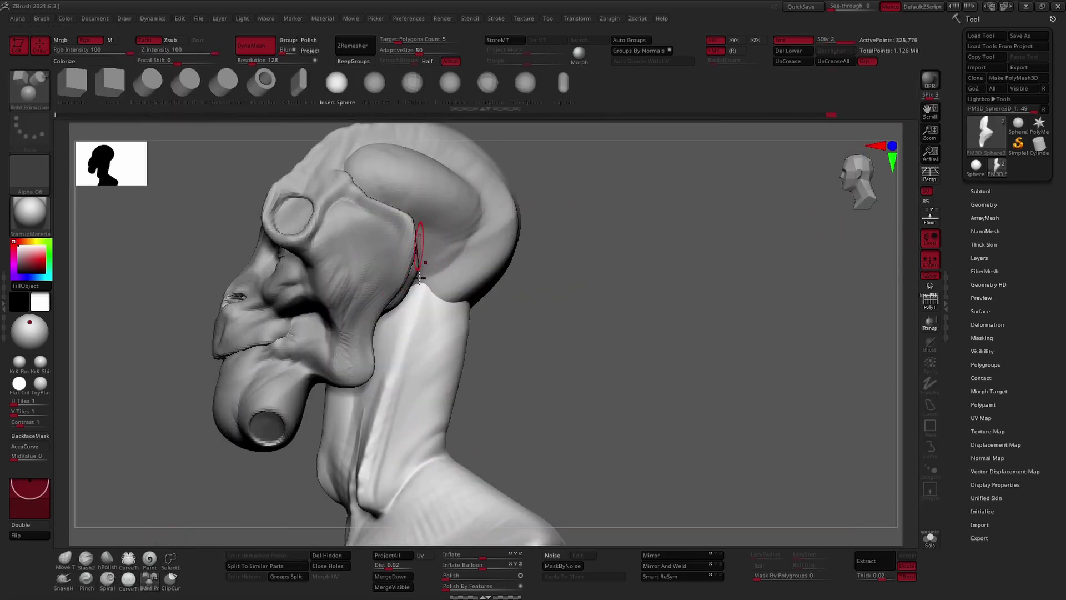
right_click_drag(409, 258, 489, 352)
key("w")
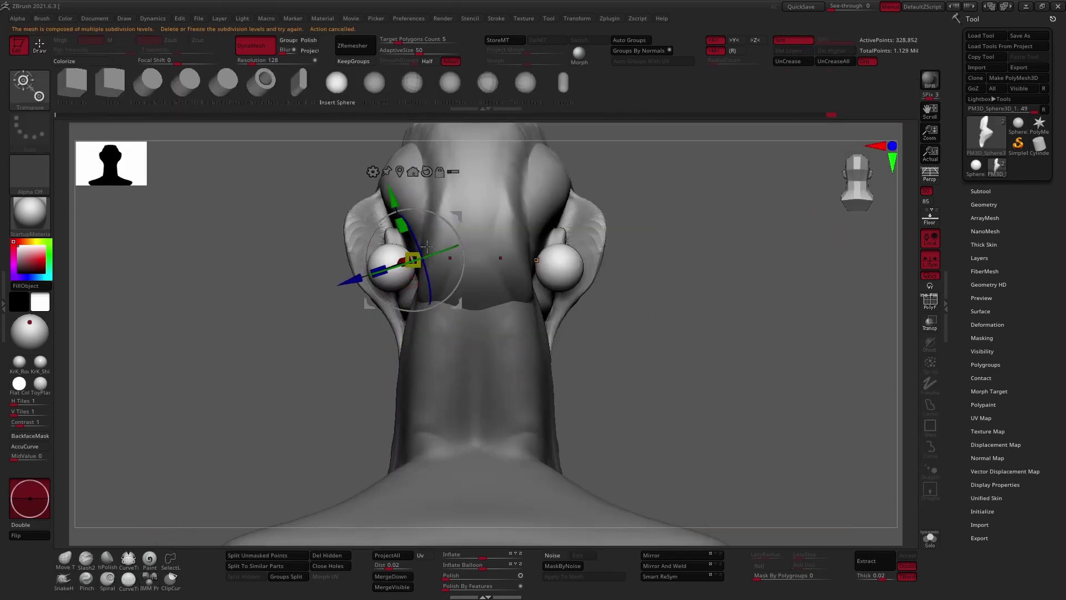
left_click_drag(395, 252, 411, 249)
mouse_move(411, 250)
right_mouse_down()
mouse_move(423, 139)
mouse_move(598, 295)
right_mouse_up()
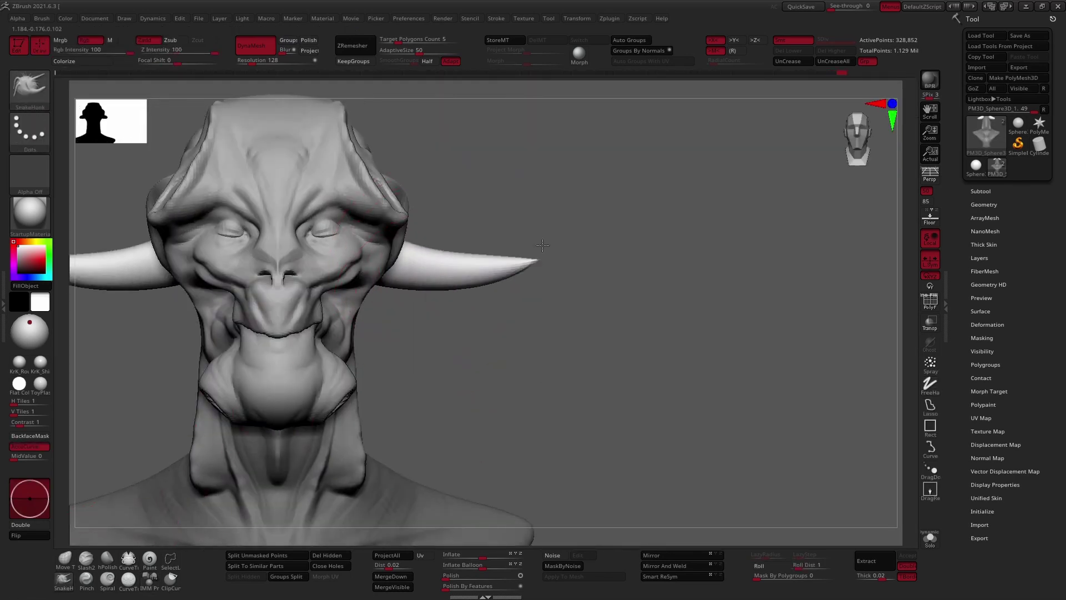
key("f")
Step: Pull the horn tips into long points with SnakeHook and rotate the horns into place
right_click_drag(468, 287, 462, 250)
key("w")
key("q")
left_click_drag(492, 225, 512, 309)
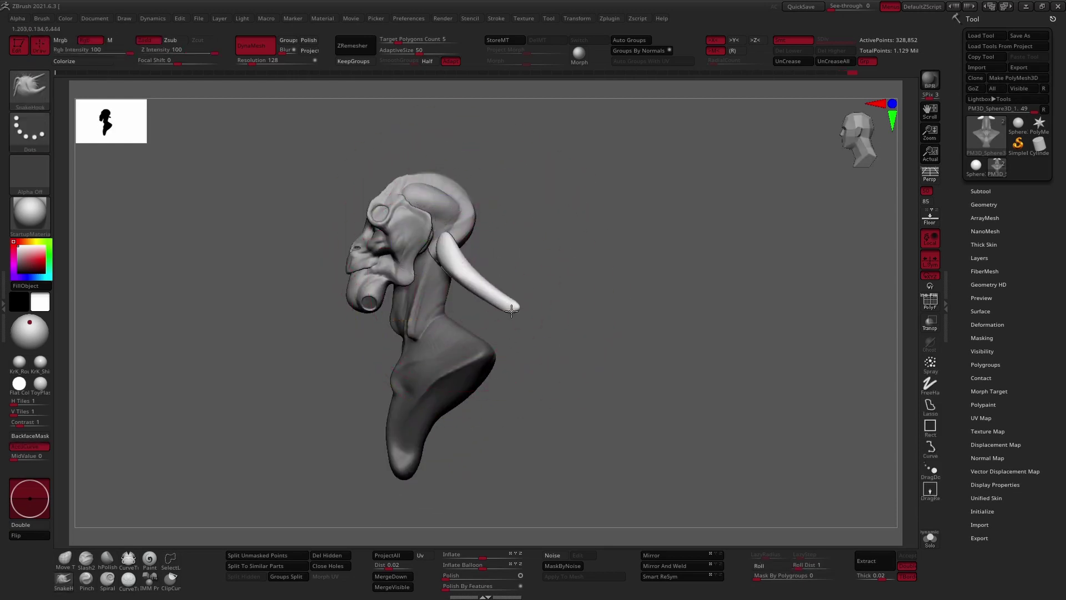
right_click_drag(499, 301, 470, 190)
key("w")
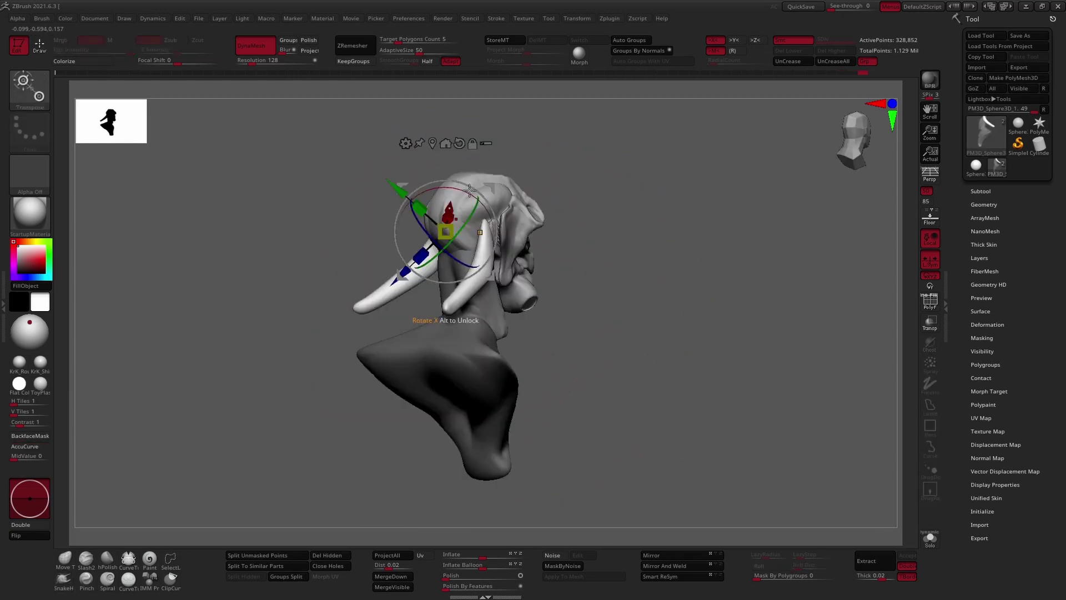
left_click_drag(501, 231, 492, 236)
key("q")
mouse_move(492, 245)
right_mouse_down()
mouse_move(486, 224)
mouse_move(632, 295)
right_mouse_up()
Step: Split the horns into their own subtool with Split Unmasked Points
key("b")
key("m")
key("v")
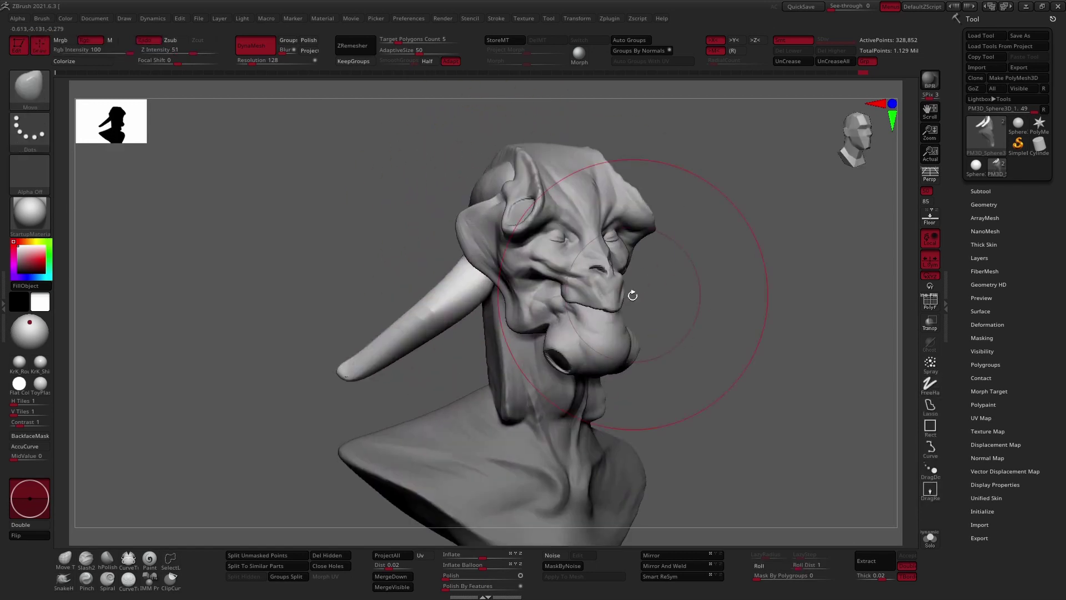
left_click(240, 557)
right_click_drag(289, 472, 323, 418)
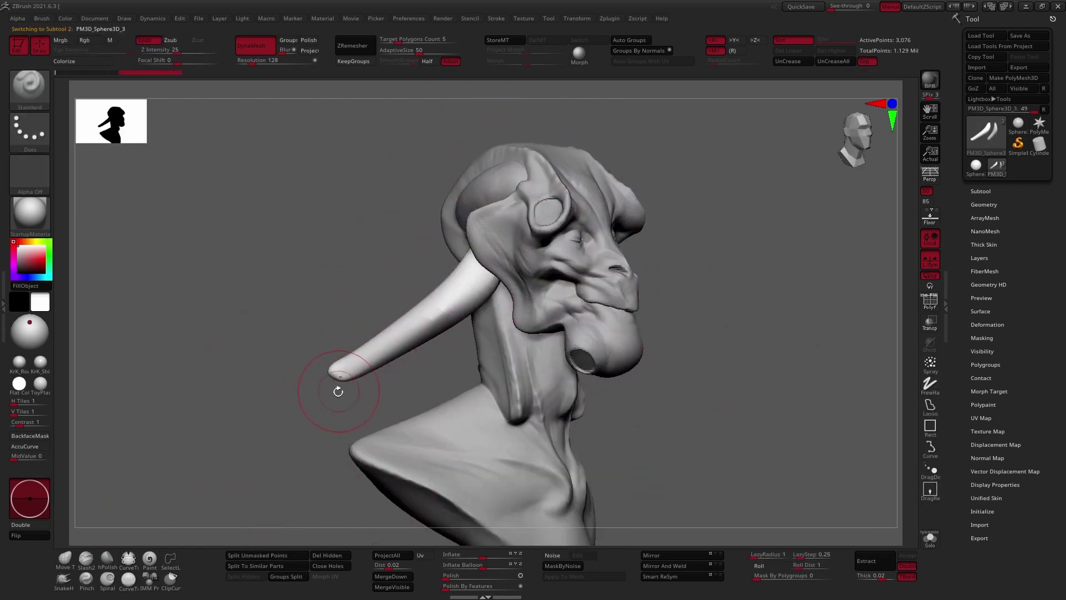
Step: Set the brush alpha to none and view both horns from the front
left_click(28, 183)
left_click(170, 270)
right_click_drag(369, 352, 395, 349)
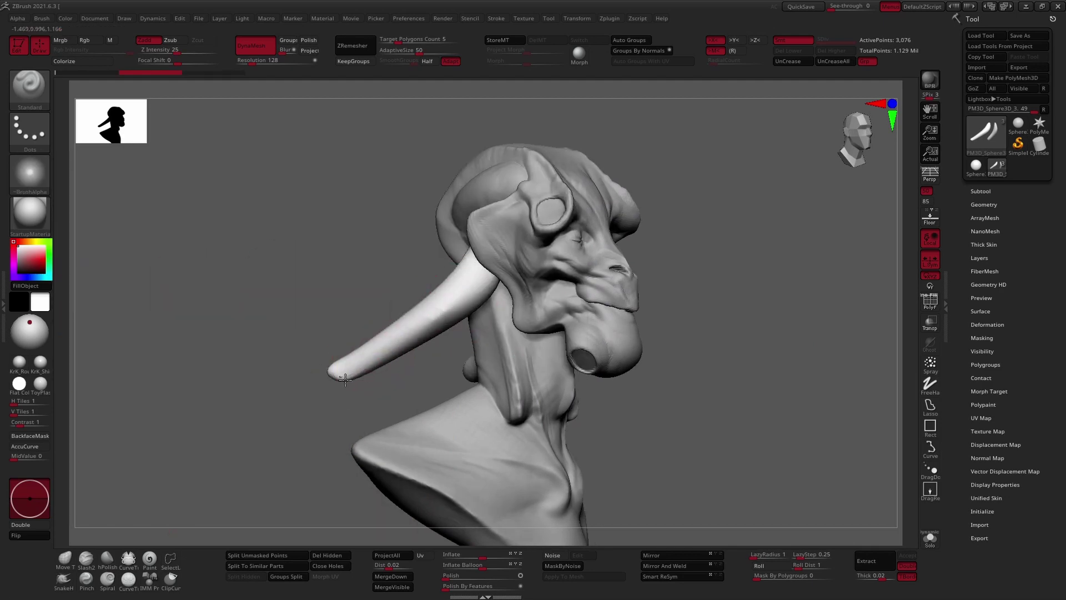
mouse_move(465, 315)
right_mouse_down("shift")
mouse_move(650, 276)
mouse_move(648, 309)
mouse_move(484, 263)
mouse_move(476, 286)
right_mouse_up("shift")
Step: Pull the horns into tapered curves with Move, checking their bases from behind
key("b")
key("m")
key("v")
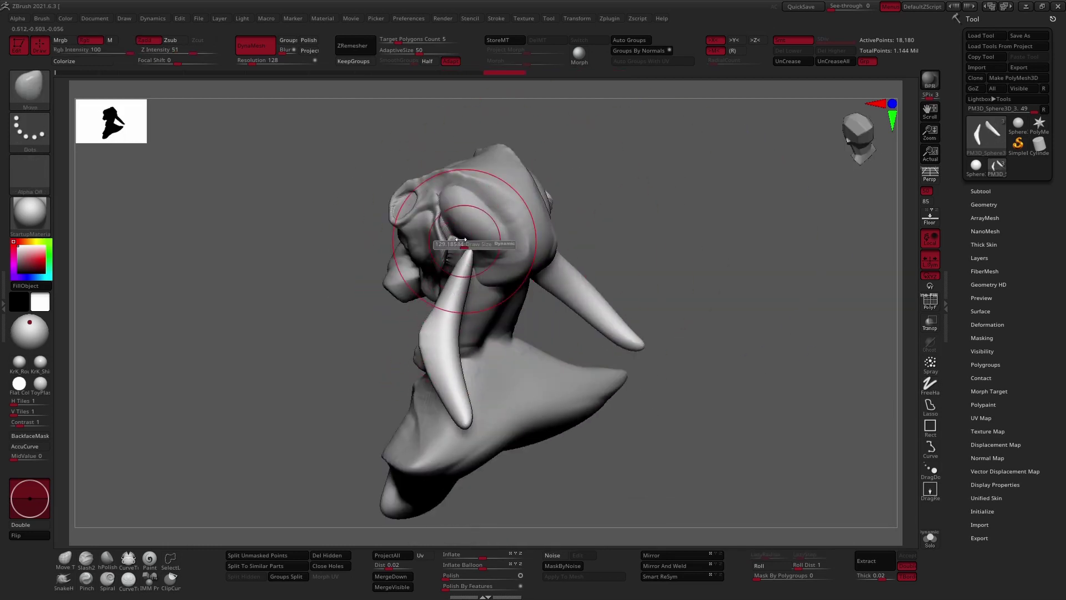
left_click_drag(461, 239, 441, 239)
mouse_move(441, 240)
right_mouse_down()
mouse_move(500, 244)
mouse_move(470, 273)
mouse_move(424, 285)
mouse_move(436, 255)
right_mouse_up()
Step: Thicken the horn bases with ClayBuildup, then refine them with Move and Dam Standard
key("b")
key("c")
key("b")
key("b")
key("m")
key("v")
key("b")
key("d")
key("s")
Step: Solo the horns to inspect them, then return to the full head
key("shift+alt+s")
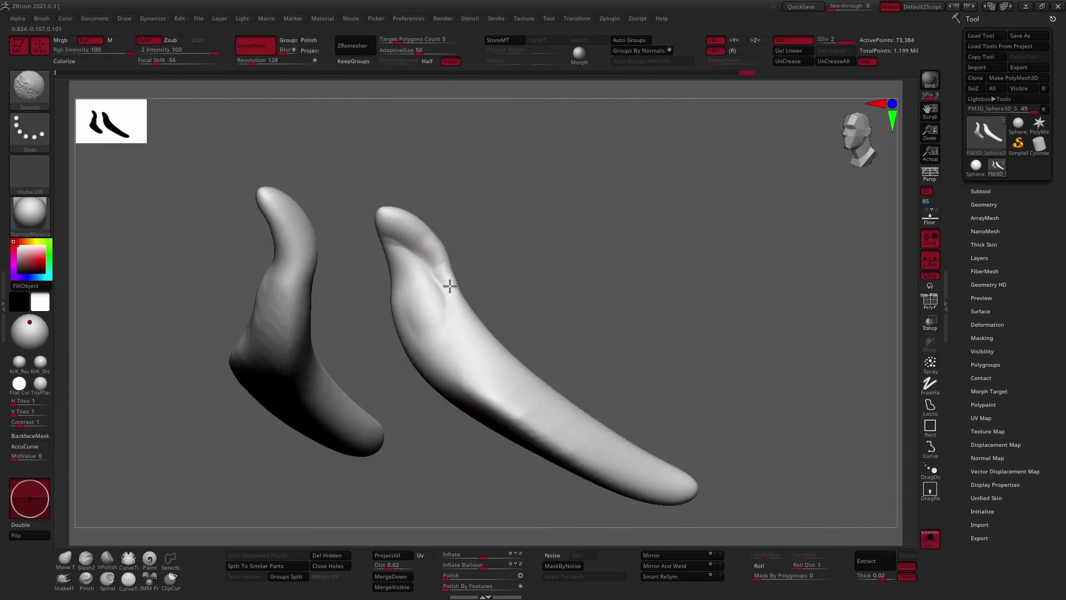
key("shift+alt+s")
mouse_move(767, 312)
right_mouse_down()
mouse_move(572, 309)
mouse_move(583, 325)
mouse_move(381, 392)
mouse_move(523, 383)
mouse_move(554, 350)
mouse_move(422, 333)
mouse_move(453, 261)
mouse_move(535, 315)
mouse_move(510, 321)
mouse_move(528, 292)
mouse_move(508, 298)
mouse_move(483, 354)
mouse_move(481, 246)
mouse_move(478, 261)
right_mouse_up()
key("b")
key("m")
key("v")
Step: Select the head piece at its highest subdivision with the Dam Standard brush
left_click(474, 325, "alt")
left_click(535, 315, "alt")
key("d")
key("d")
key("b")
key("d")
key("s")
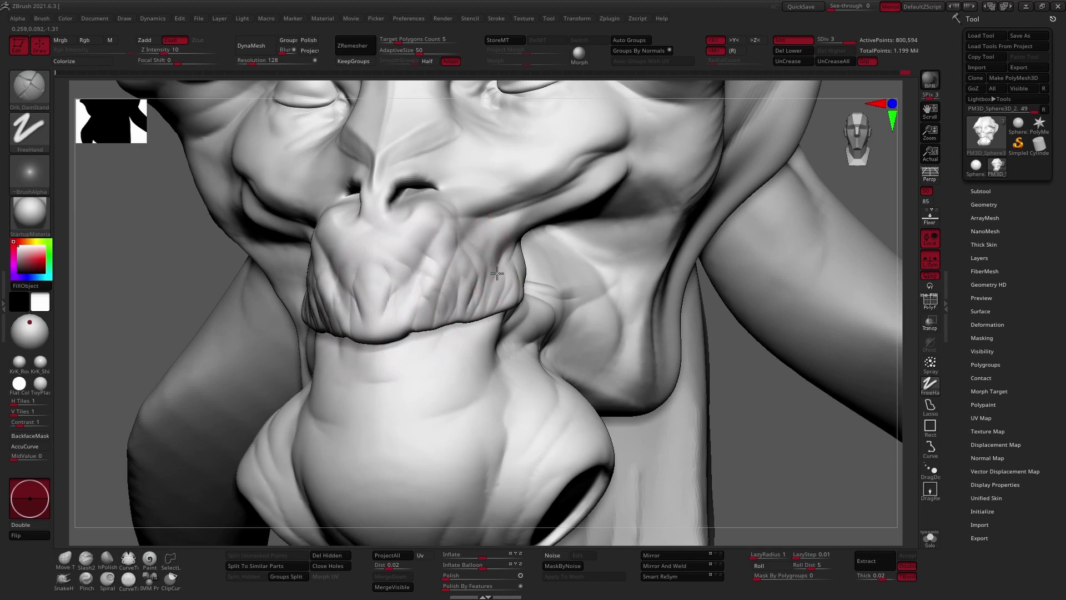
Step: Carve fine wrinkles across the cheeks, around the eyes and along the snout sides
right_click_drag(497, 274, 489, 326)
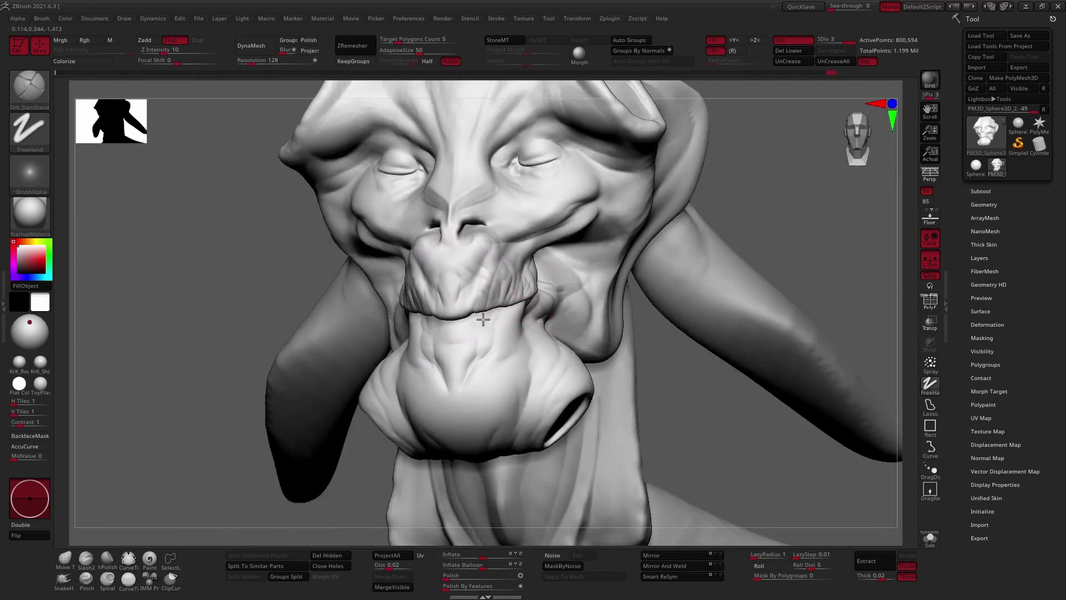
mouse_move(521, 379)
right_mouse_down()
mouse_move(616, 349)
mouse_move(656, 375)
mouse_move(626, 360)
mouse_move(579, 266)
right_mouse_up()
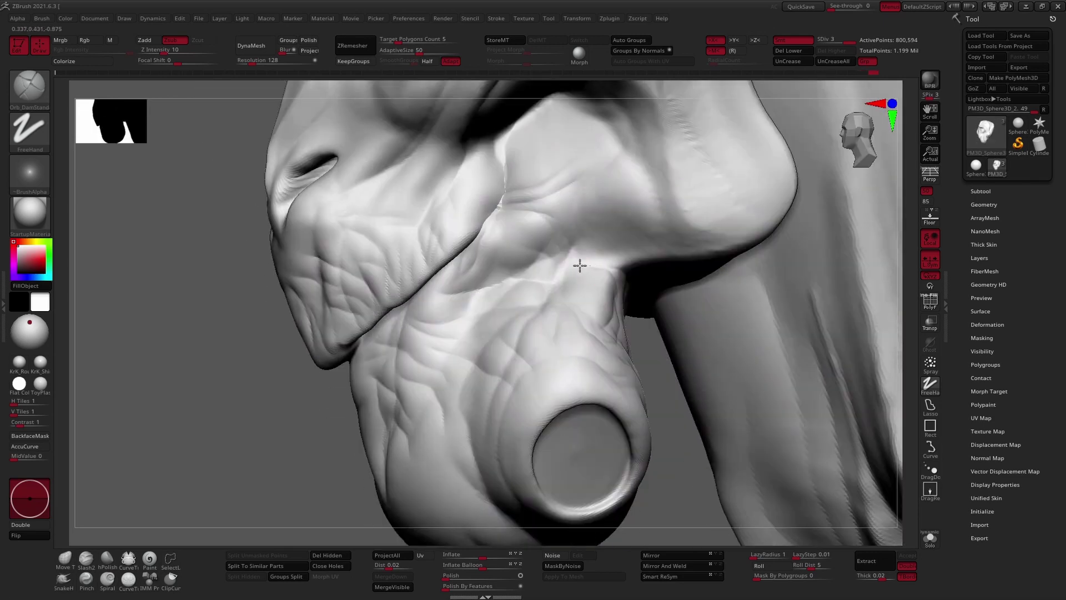
mouse_move(596, 315)
right_mouse_down()
mouse_move(548, 270)
mouse_move(609, 286)
right_mouse_up()
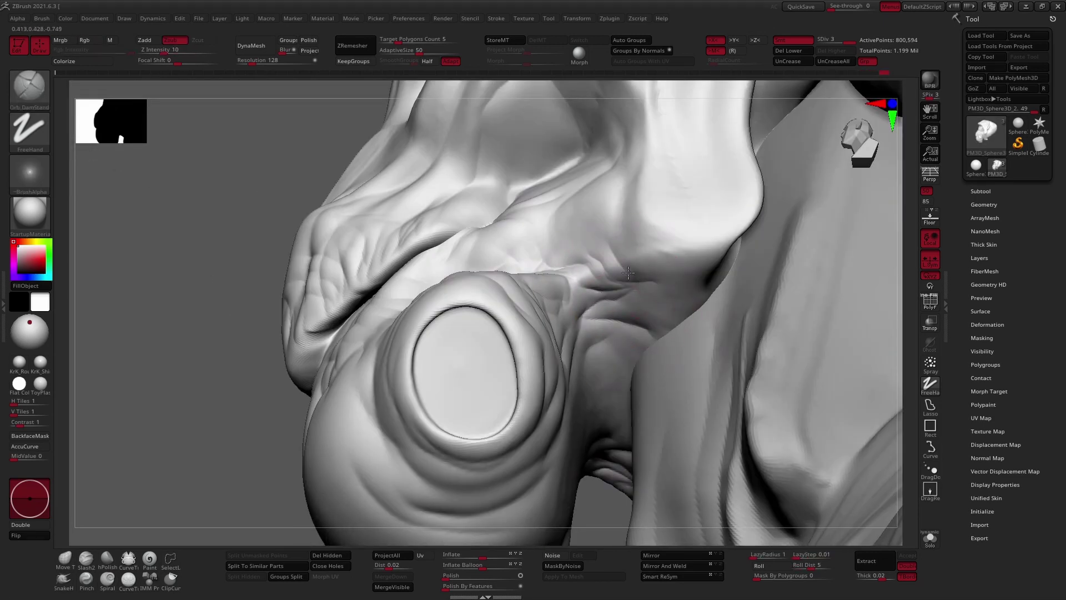
mouse_move(617, 355)
right_mouse_down()
mouse_move(630, 333)
mouse_move(674, 316)
mouse_move(587, 333)
right_mouse_up()
mouse_move(532, 219)
right_mouse_down()
mouse_move(528, 245)
mouse_move(559, 267)
mouse_move(590, 257)
right_mouse_up()
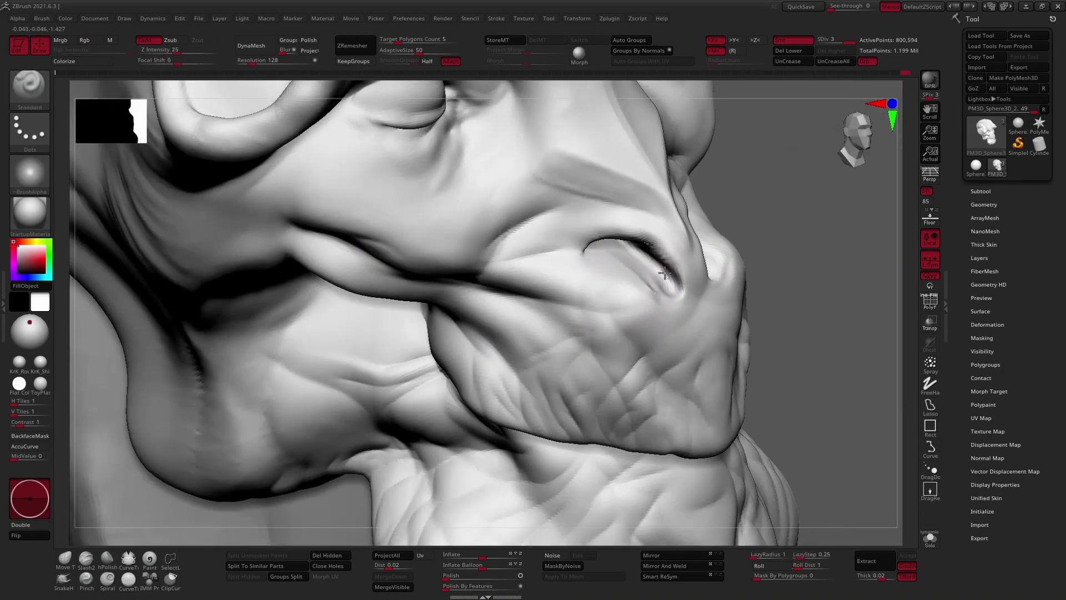
key("b")
key("d")
key("s")
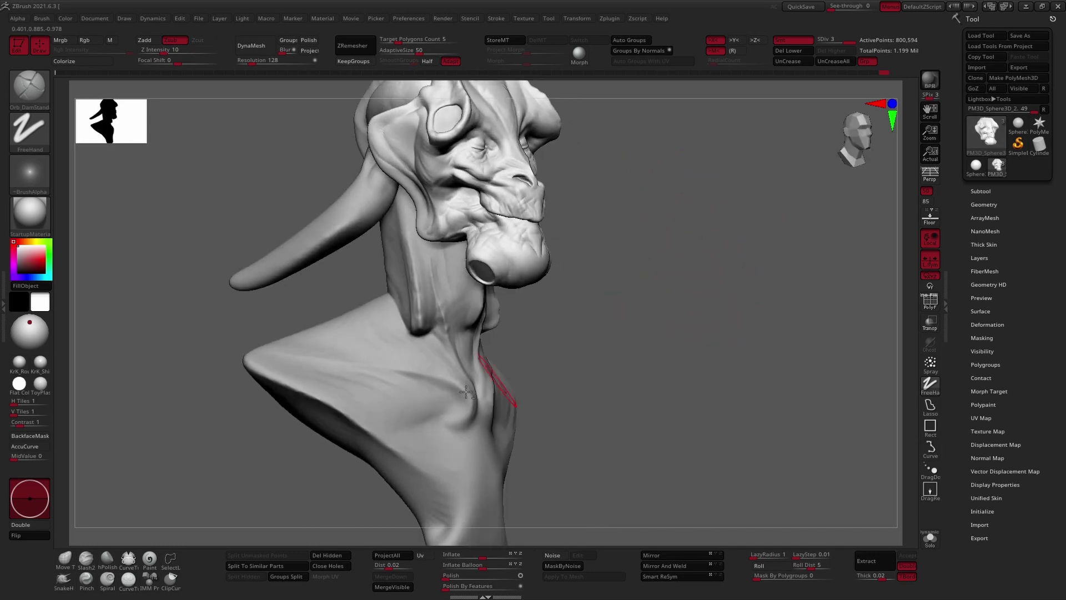
Step: Fill the head piece with red paint
left_click(399, 331, "alt")
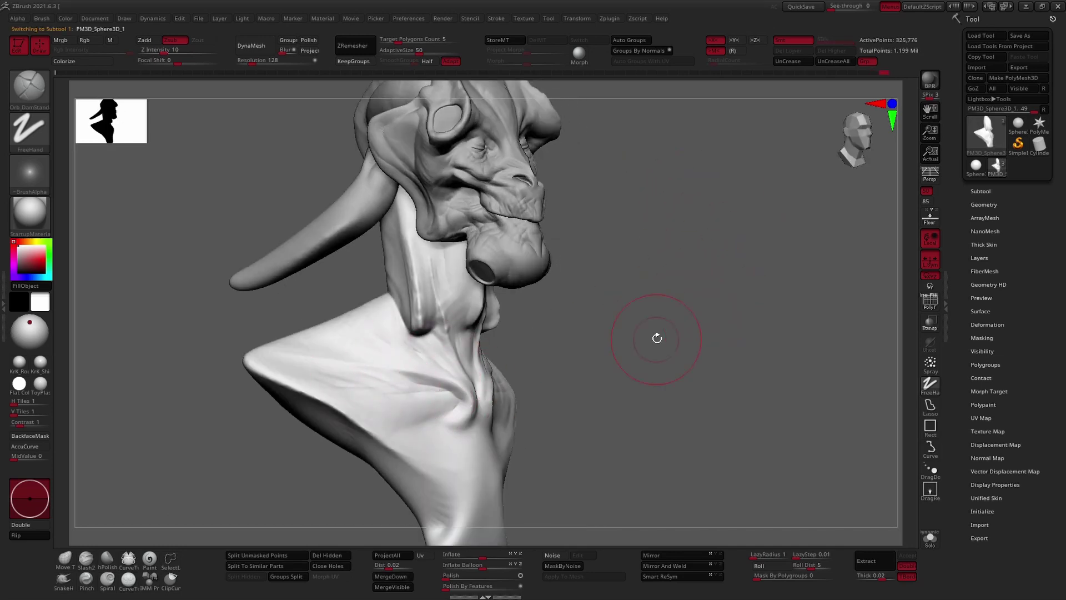
left_click(33, 256)
left_click_drag(28, 241, 38, 261)
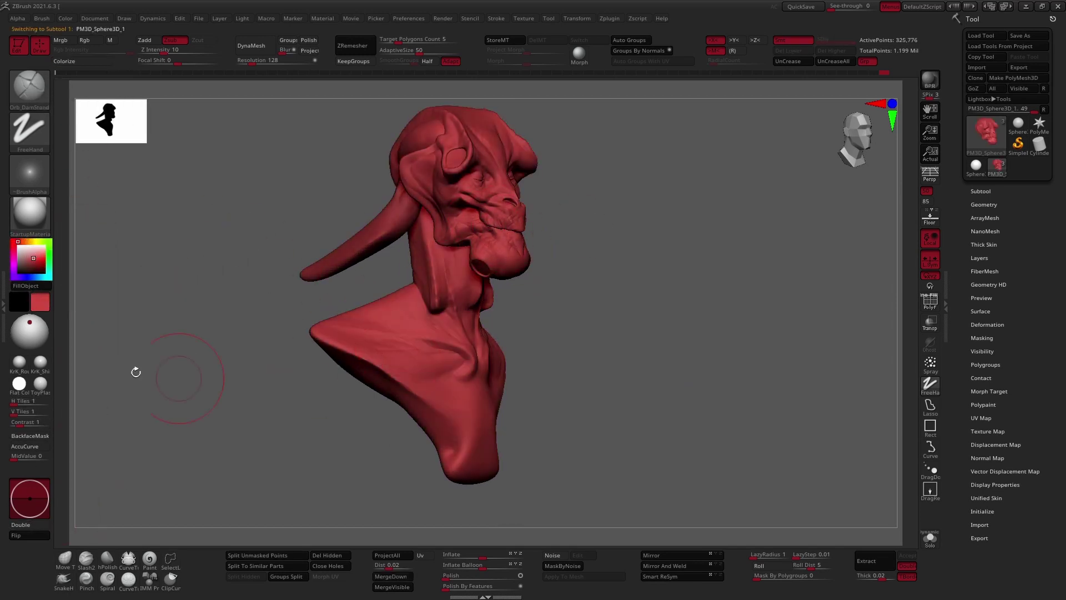
left_click(30, 266)
Step: Paint pale colour down the front of the neck, undoing one stray stroke
left_click(399, 262, "alt")
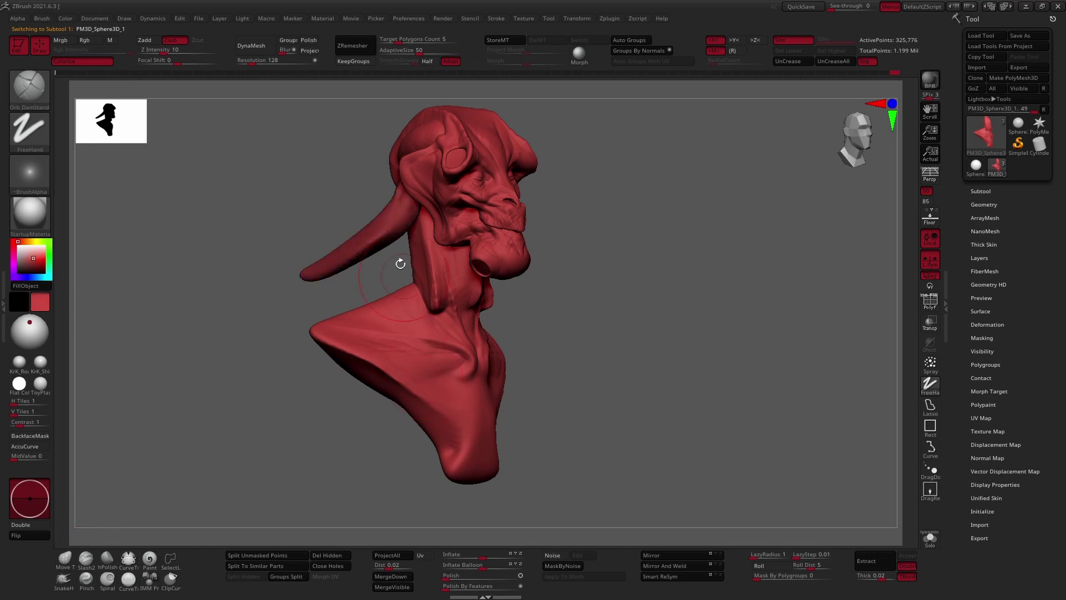
key("p")
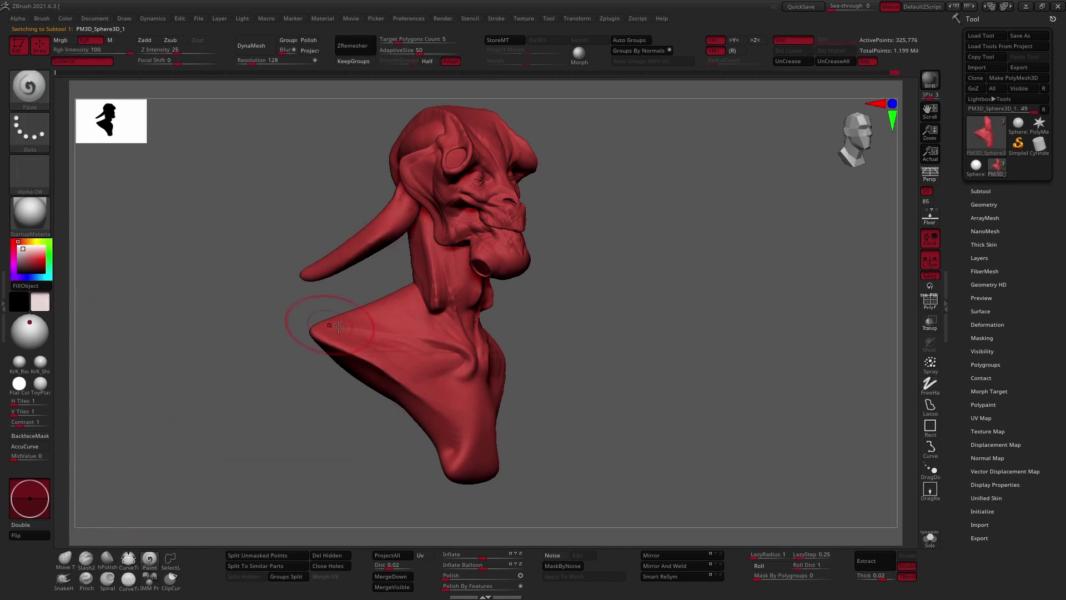
left_click_drag(338, 326, 452, 464)
key("ctrl+z")
mouse_move(638, 388)
left_mouse_down("shift")
mouse_move(505, 375)
mouse_move(572, 347)
left_mouse_up("shift")
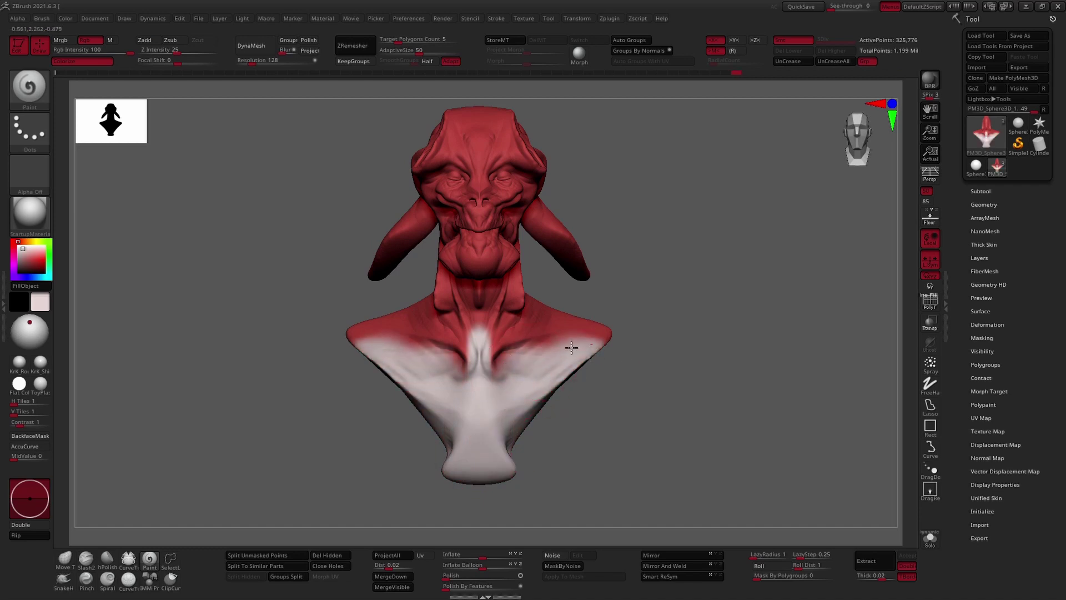
right_click_drag(572, 348, 483, 302)
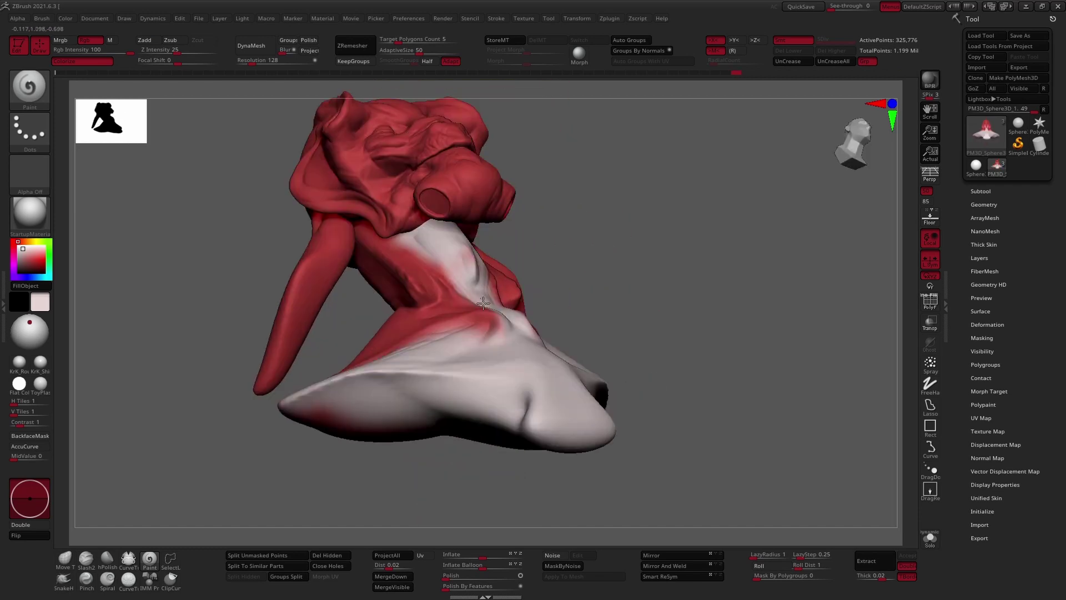
left_click_drag(483, 302, 495, 328)
mouse_move(494, 328)
right_mouse_down()
mouse_move(517, 343)
mouse_move(564, 427)
right_mouse_up()
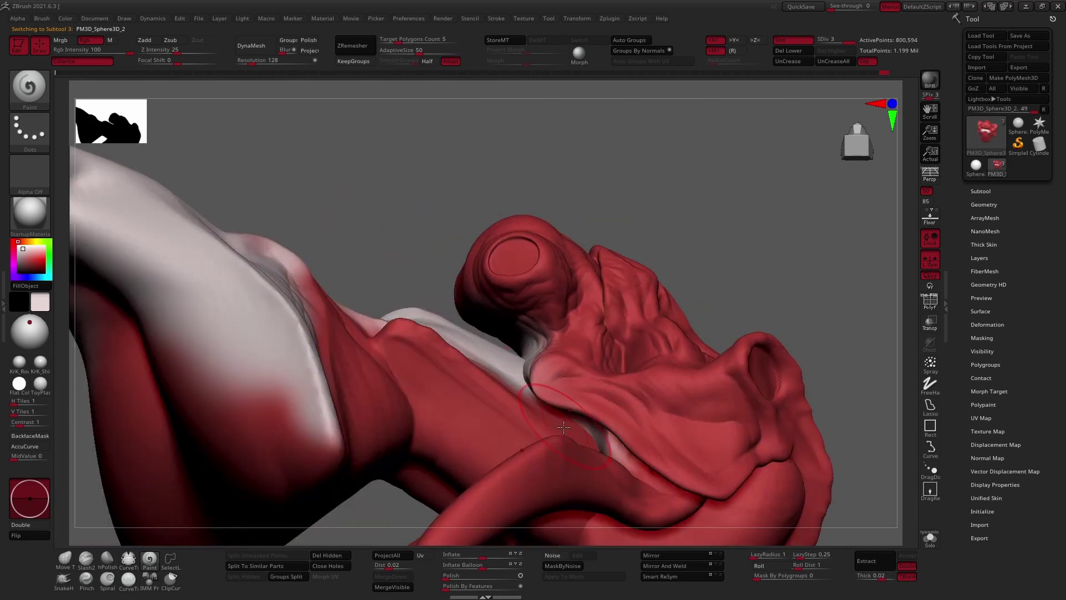
Step: Select the body piece, frame it in front view and sample red
left_click(566, 428, "alt")
key("f")
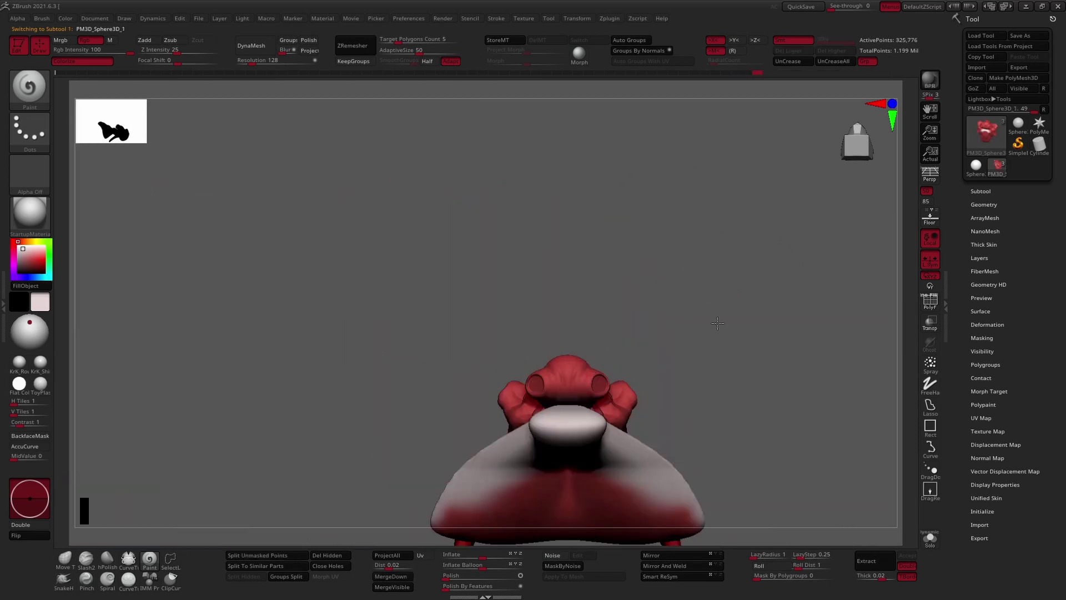
mouse_move(639, 289)
right_mouse_down()
mouse_move(663, 253)
mouse_move(595, 388)
mouse_move(555, 360)
mouse_move(509, 274)
right_mouse_up()
key("c")
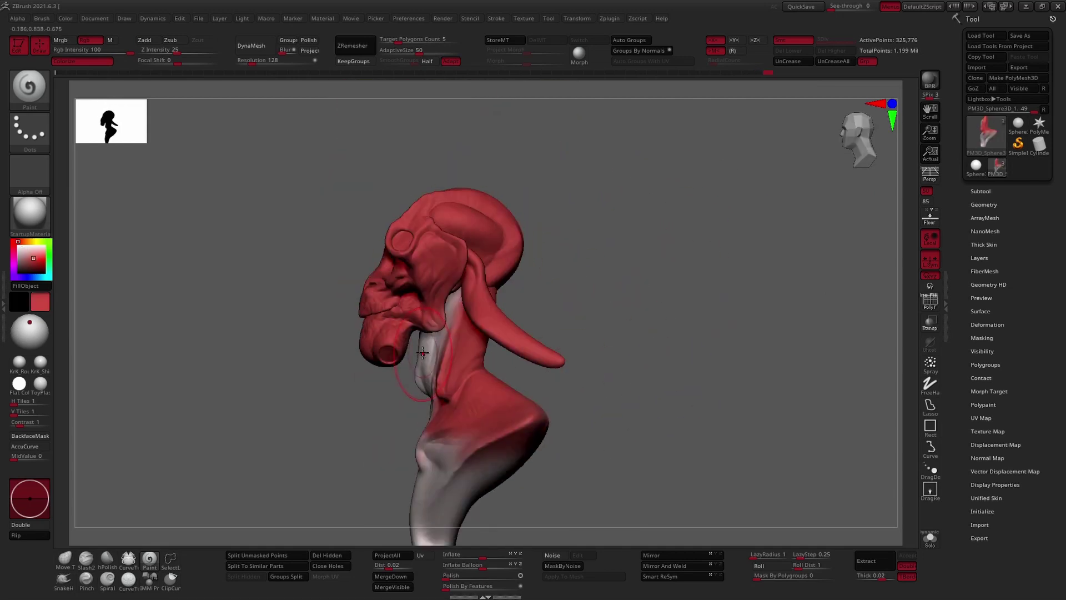
Step: Paint the face pale around the eyes and nose of the head piece
left_click(472, 354, "alt")
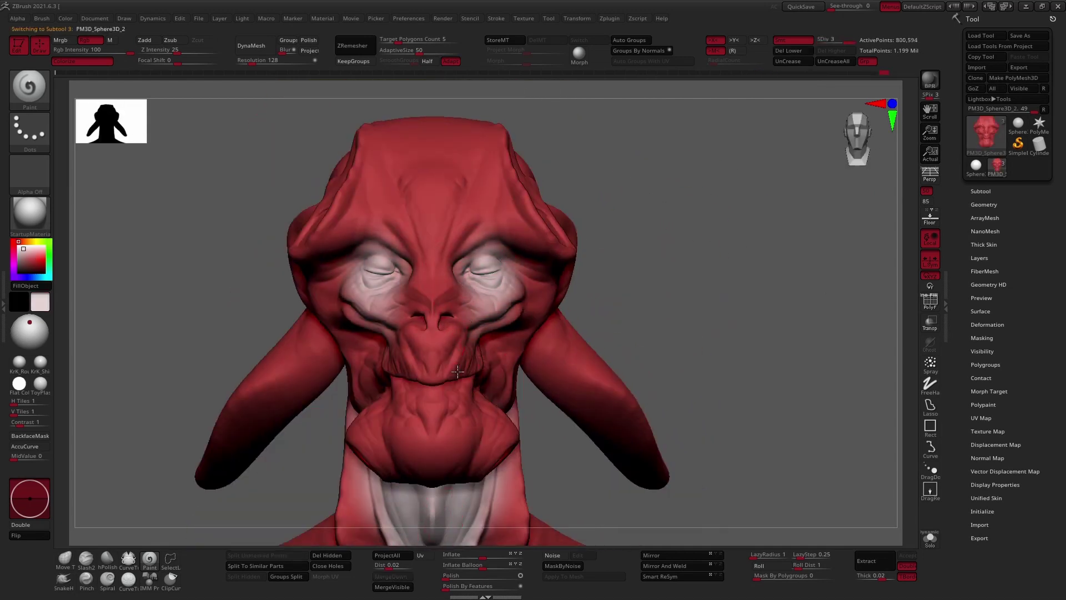
mouse_move(489, 261)
left_mouse_down()
mouse_move(444, 361)
mouse_move(444, 222)
left_mouse_up()
left_click_drag(433, 400, 439, 211)
mouse_move(439, 211)
right_mouse_down()
mouse_move(464, 407)
mouse_move(311, 383)
right_mouse_up()
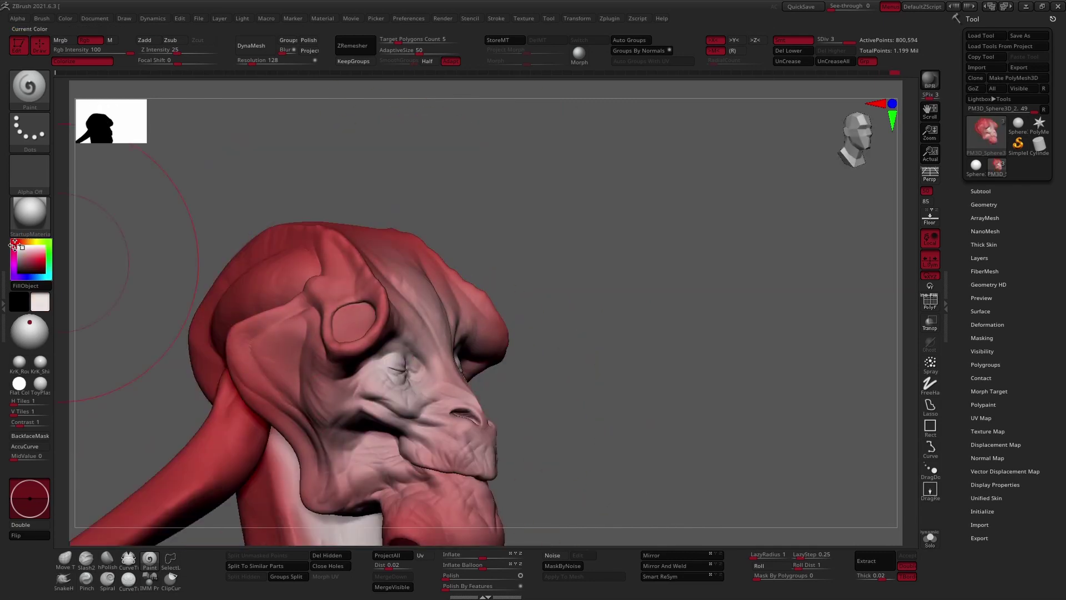
right_click_drag(500, 289, 405, 254)
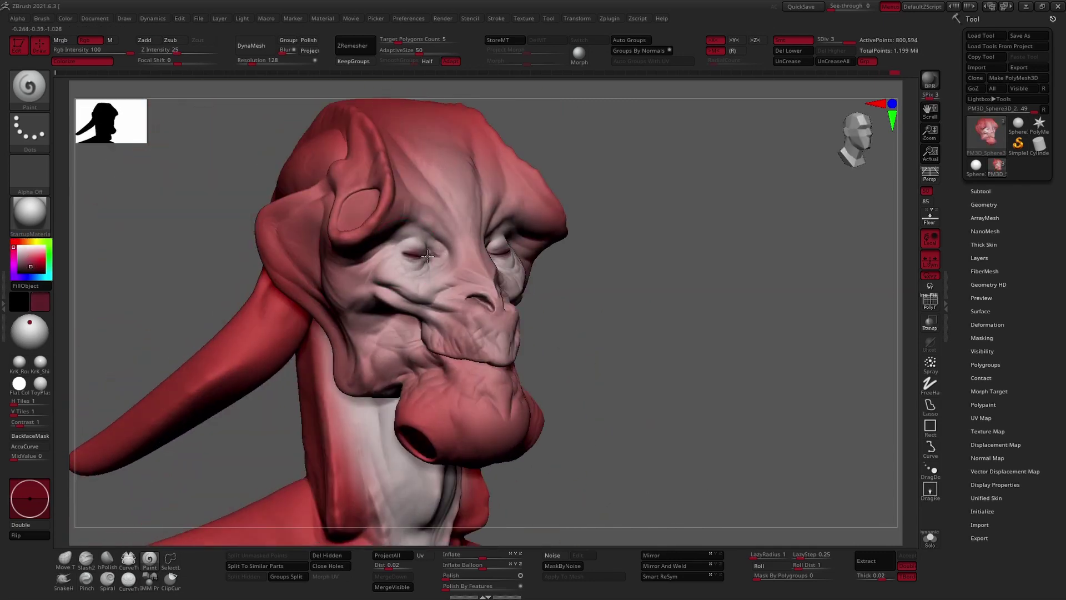
scroll(428, 255, "up", 3)
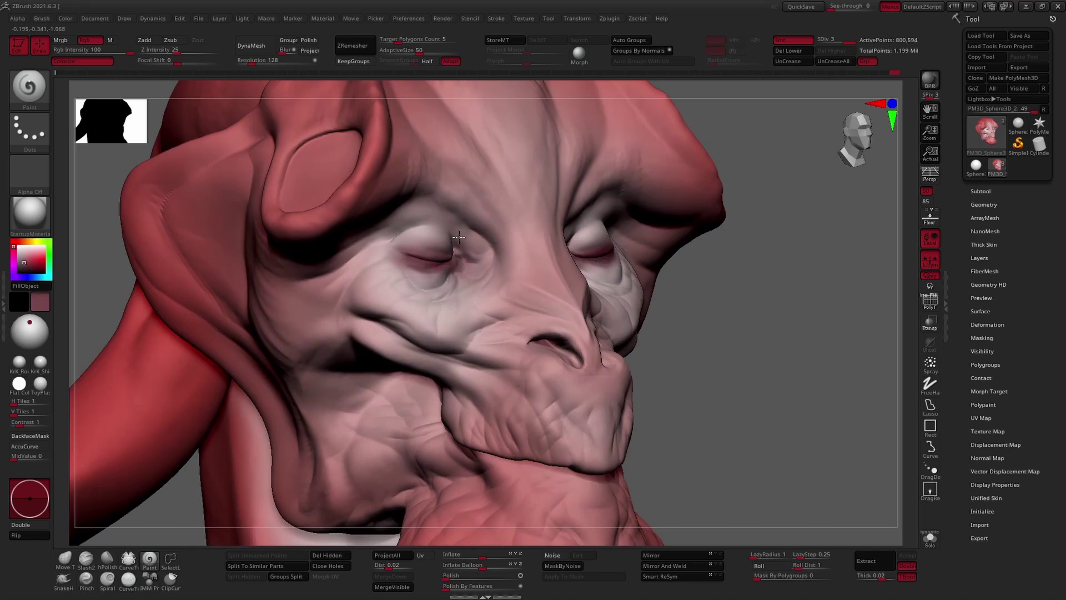
left_click_drag(500, 263, 451, 259, "shift")
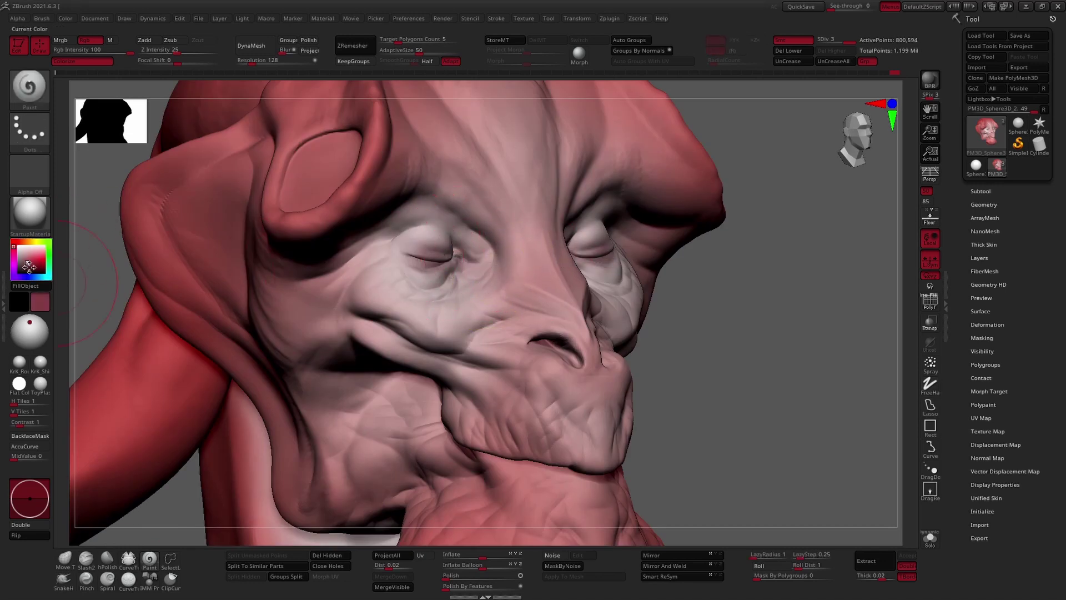
Step: Enable X symmetry, frame the head from the front and pick a darker red
key("x")
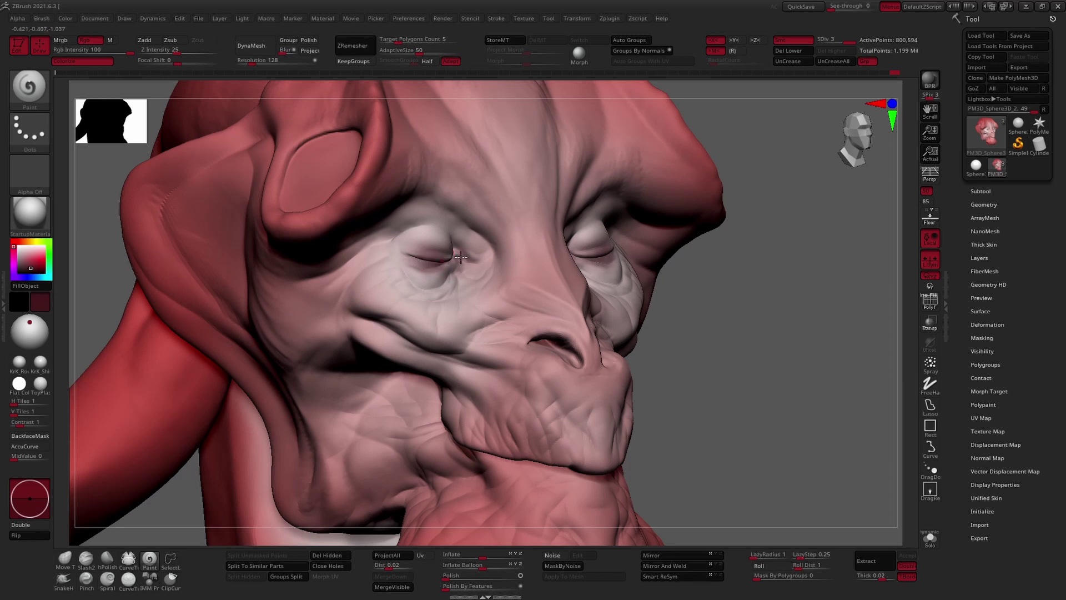
key("f")
right_click_drag(461, 256, 489, 255, "shift")
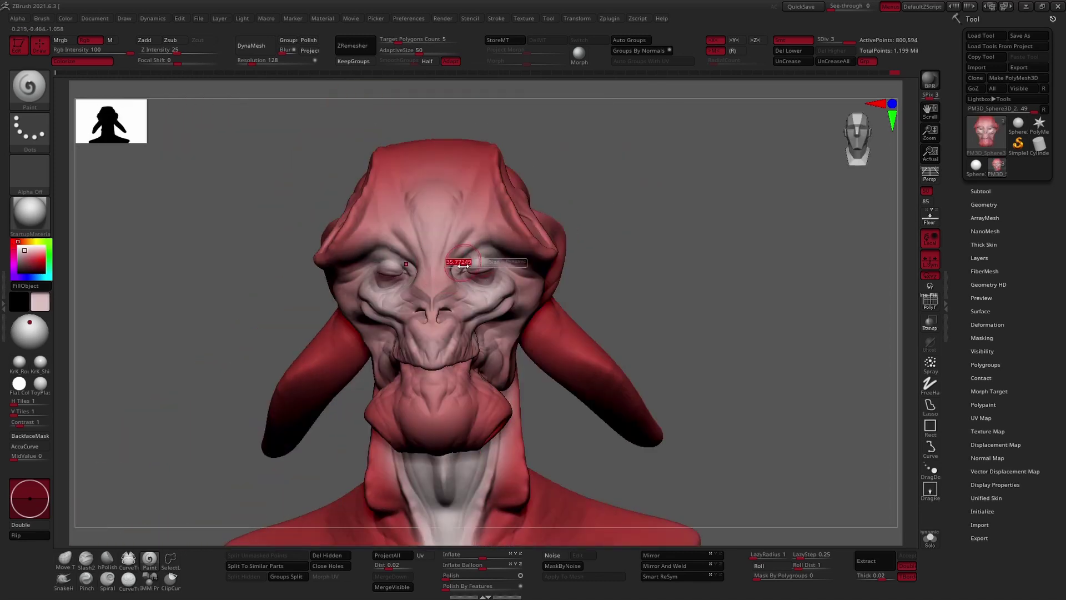
key("c")
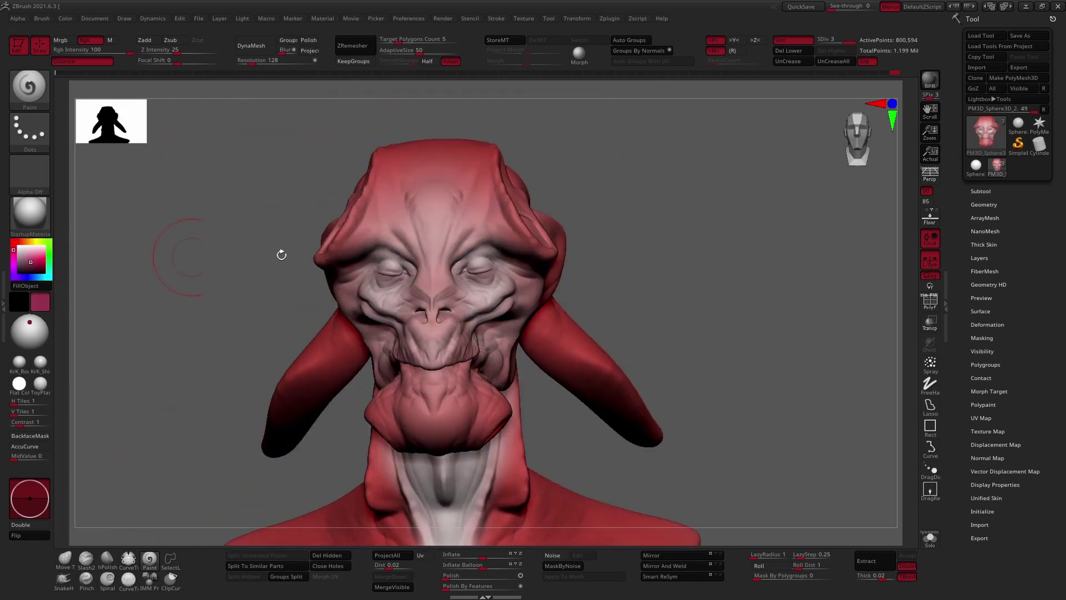
mouse_move(427, 215)
right_mouse_down("shift")
mouse_move(422, 311)
mouse_move(435, 208)
mouse_move(417, 337)
right_mouse_up("shift")
left_click(27, 266)
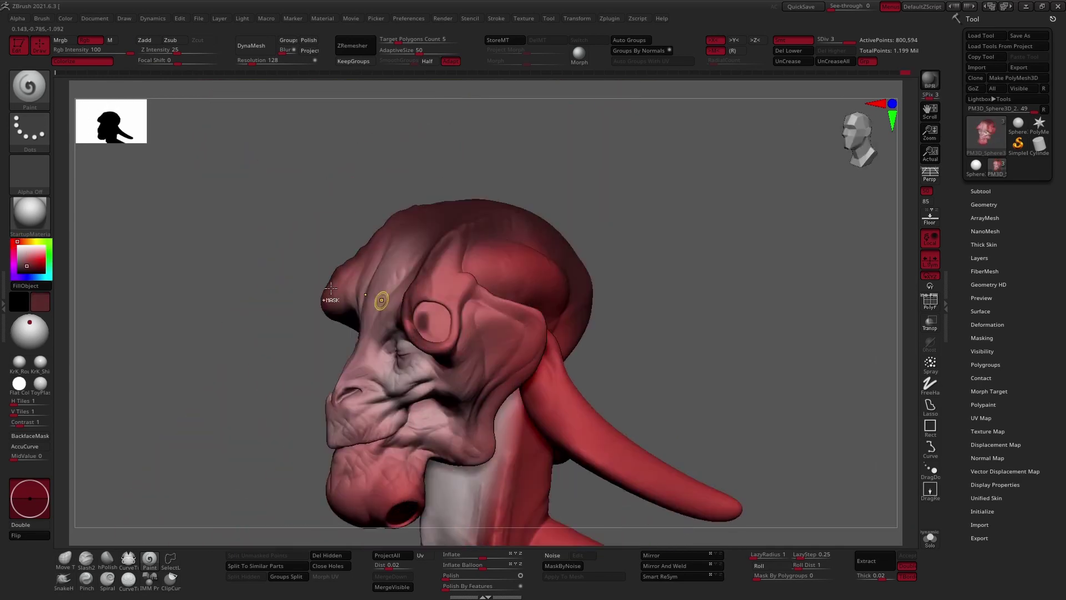
Step: Inspect the head from several angles and sample dark red from the model
mouse_move(420, 361)
right_mouse_down()
mouse_move(497, 286)
mouse_move(465, 298)
mouse_move(546, 341)
right_mouse_up()
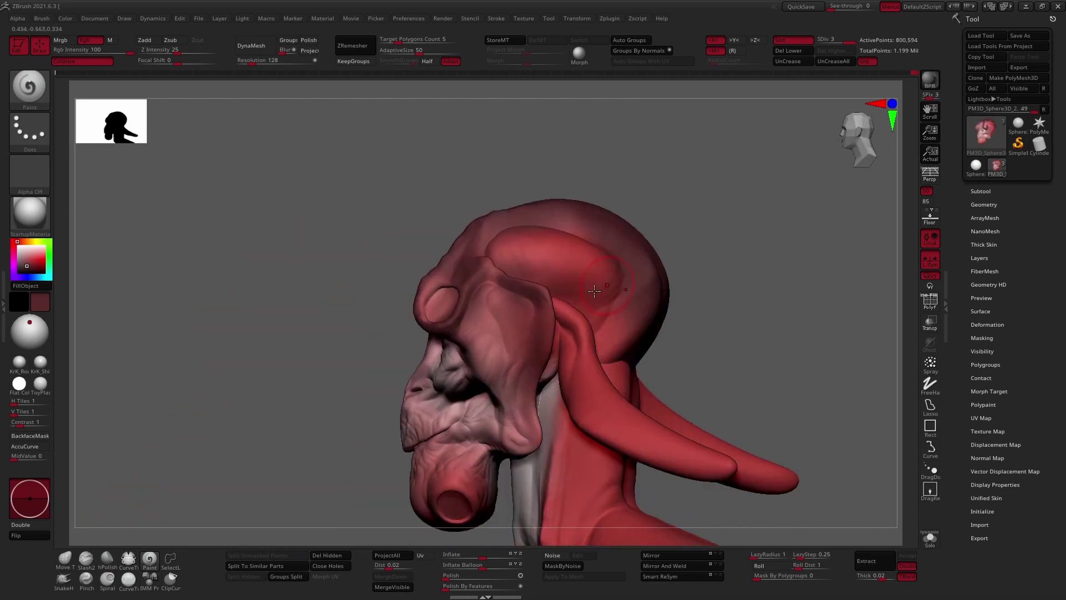
right_click_drag(466, 287, 425, 278, "ctrl")
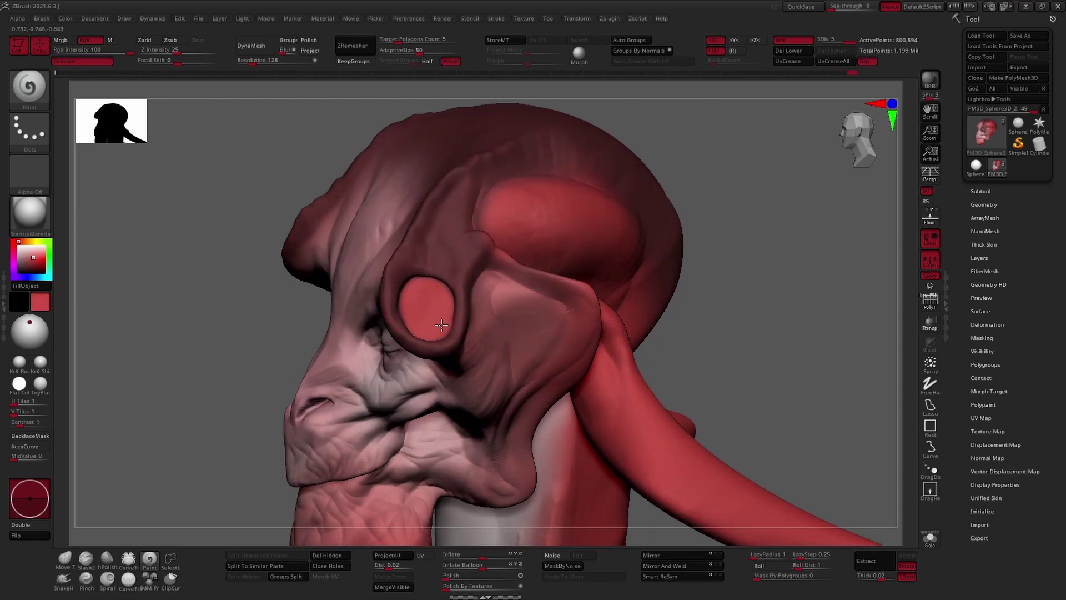
right_click_drag(441, 325, 387, 288, "ctrl")
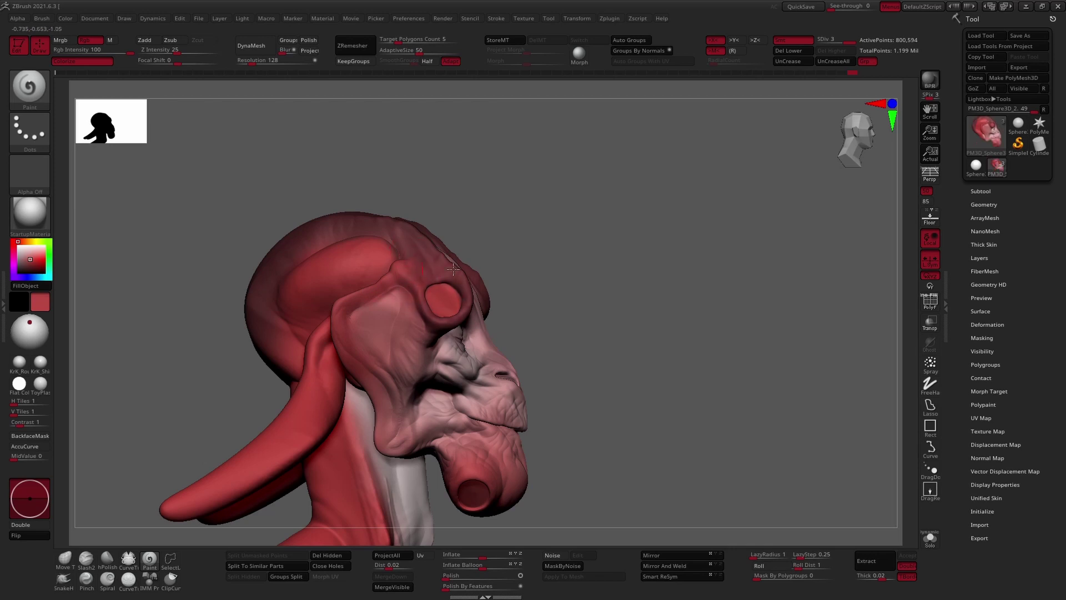
right_click_drag(453, 269, 545, 312)
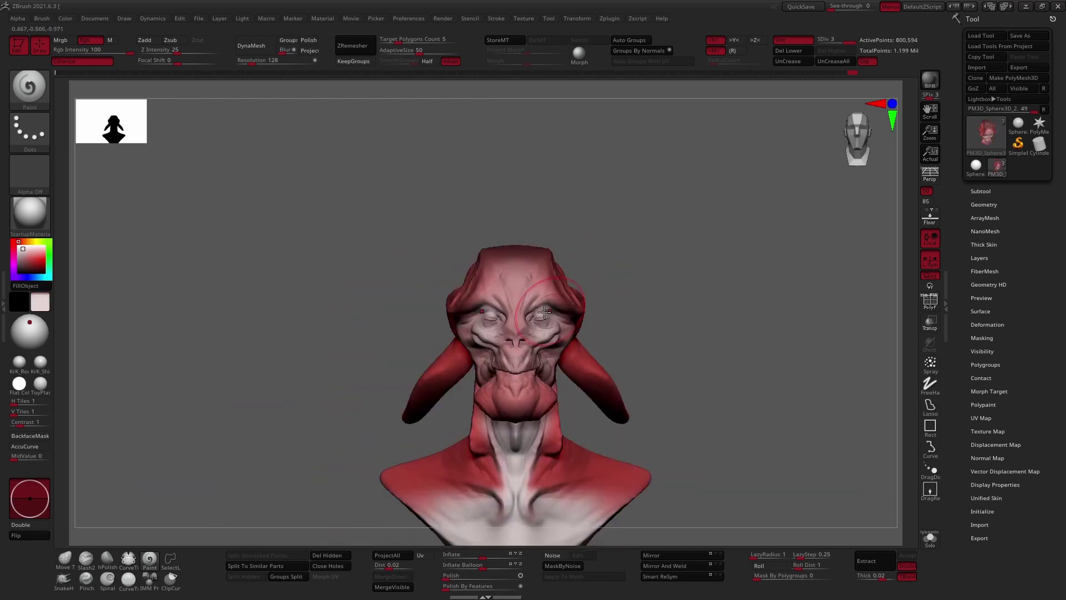
mouse_move(517, 272)
right_mouse_down()
mouse_move(500, 250)
mouse_move(574, 204)
mouse_move(687, 221)
right_mouse_up()
key("c")
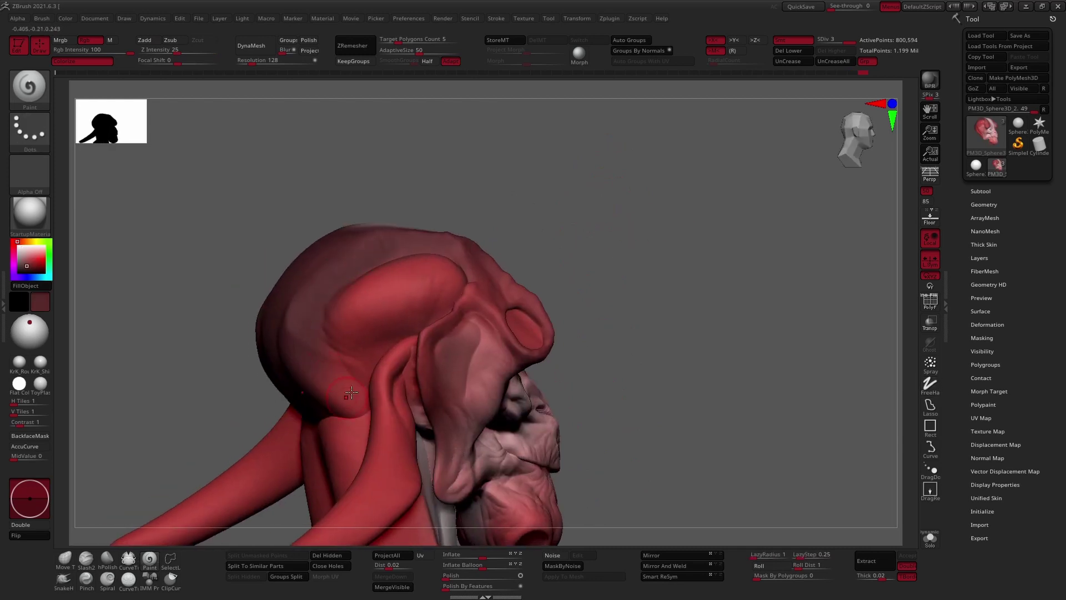
Step: Paint a pale patch across the top of the skull
left_click_drag(31, 254, 25, 251)
left_click_drag(389, 289, 434, 280)
mouse_move(356, 311)
left_mouse_down()
mouse_move(427, 300)
mouse_move(450, 311)
left_mouse_up()
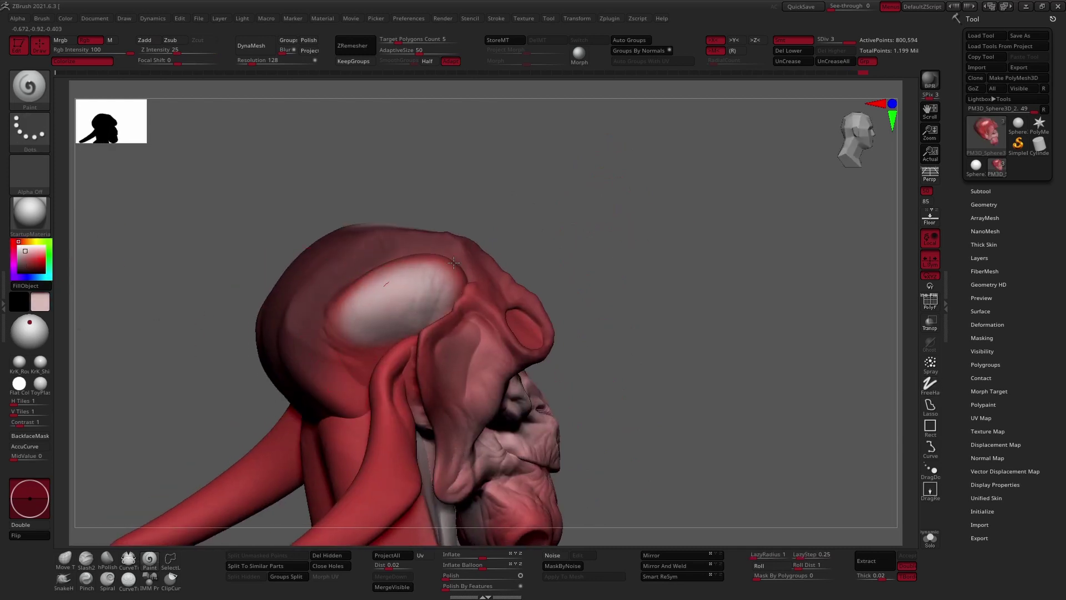
mouse_move(455, 244)
right_mouse_down()
mouse_move(559, 238)
mouse_move(416, 277)
mouse_move(583, 258)
mouse_move(420, 340)
mouse_move(451, 254)
mouse_move(581, 350)
mouse_move(391, 243)
right_mouse_up()
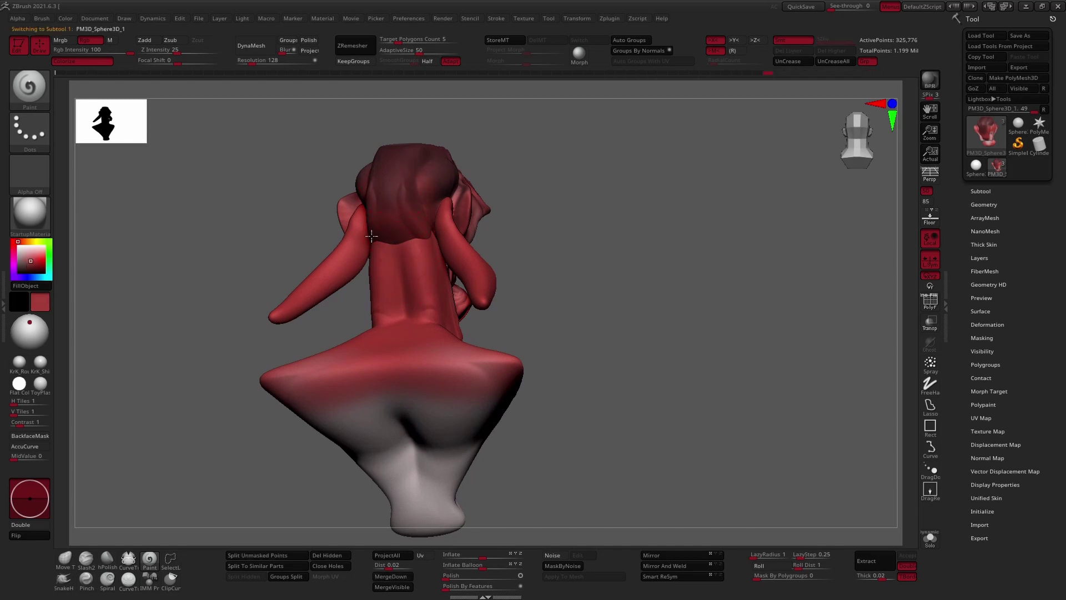
Step: Select the body piece and paint dark stripes down the back
left_click(401, 185, "alt")
left_click(392, 314, "alt")
right_click_drag(392, 314, 409, 327, "shift")
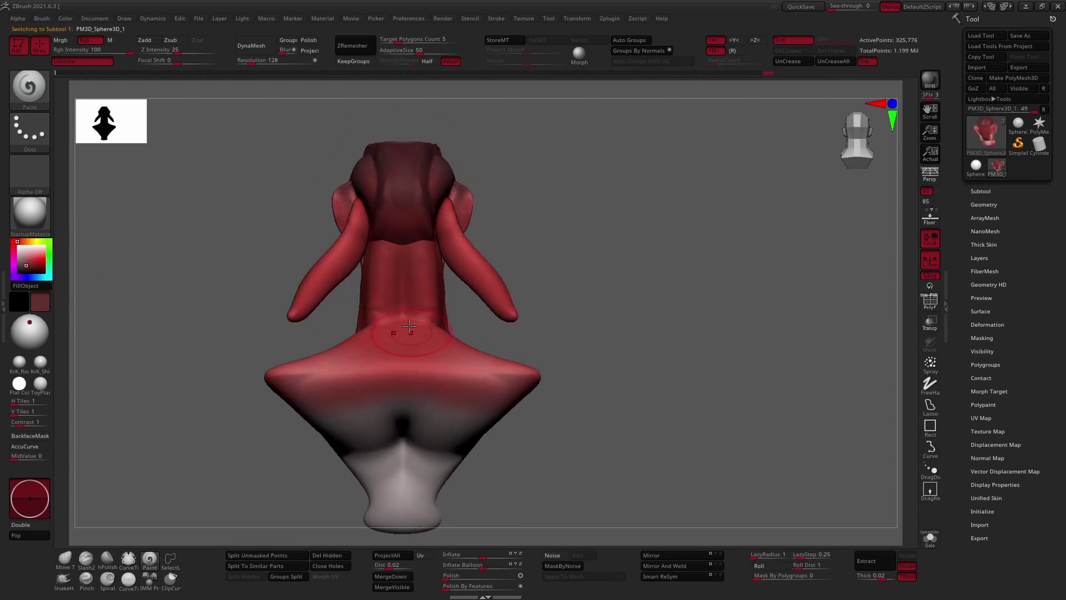
left_click_drag(419, 245, 442, 378)
left_click_drag(424, 291, 441, 340)
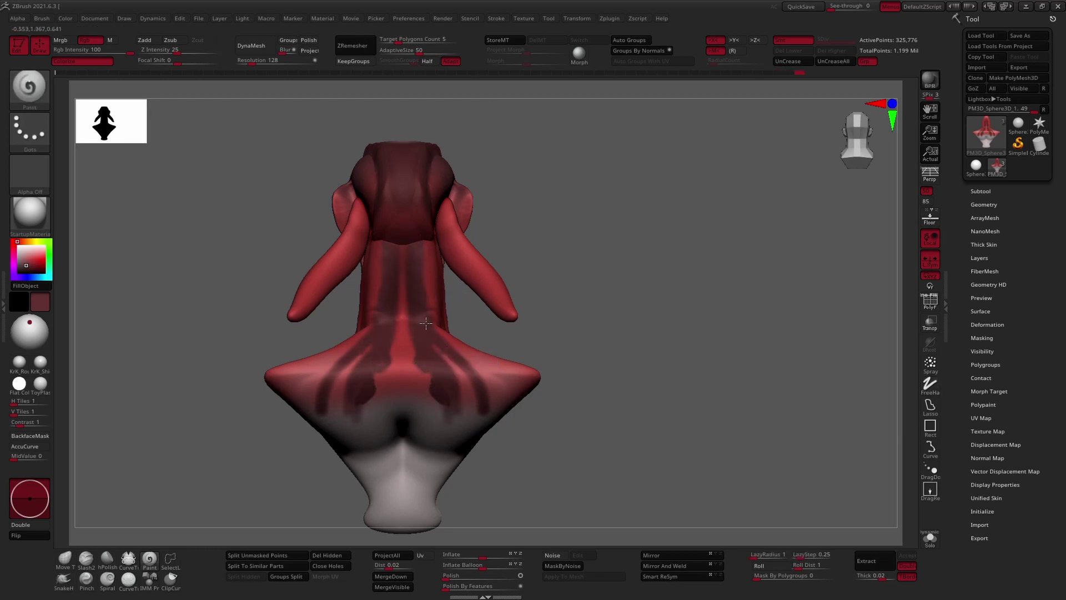
Step: Cover the back stripes with a lighter red
right_click_drag(431, 332, 461, 355)
key("c")
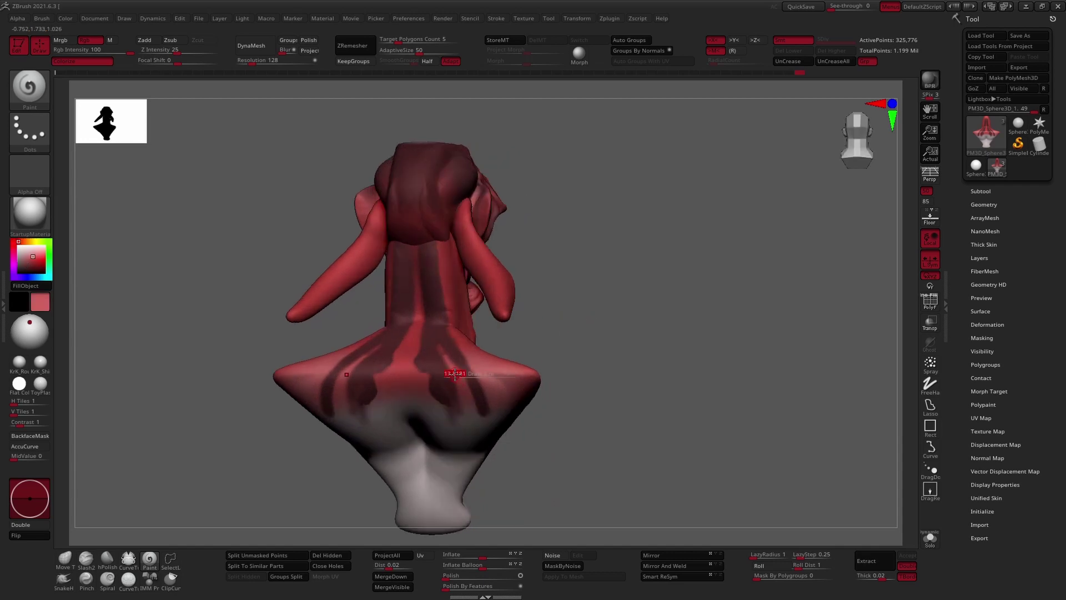
left_click_drag(456, 355, 444, 400)
mouse_move(422, 333)
left_mouse_down()
mouse_move(458, 370)
mouse_move(433, 239)
left_mouse_up()
key("s")
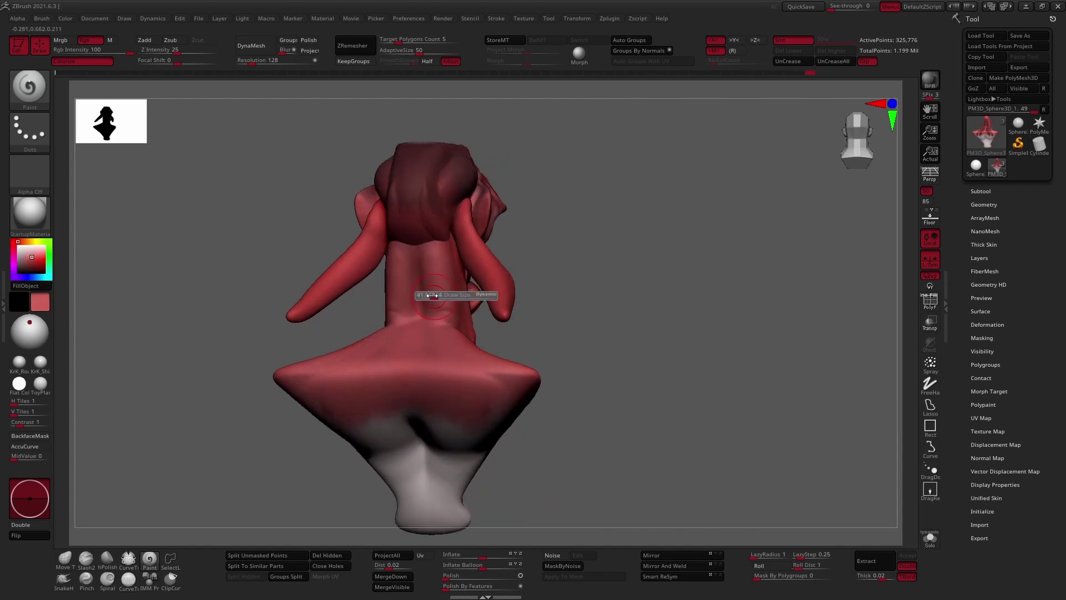
Step: Paint the pale lower base red and darken the shoulders with deeper red
left_click_drag(434, 349, 439, 438)
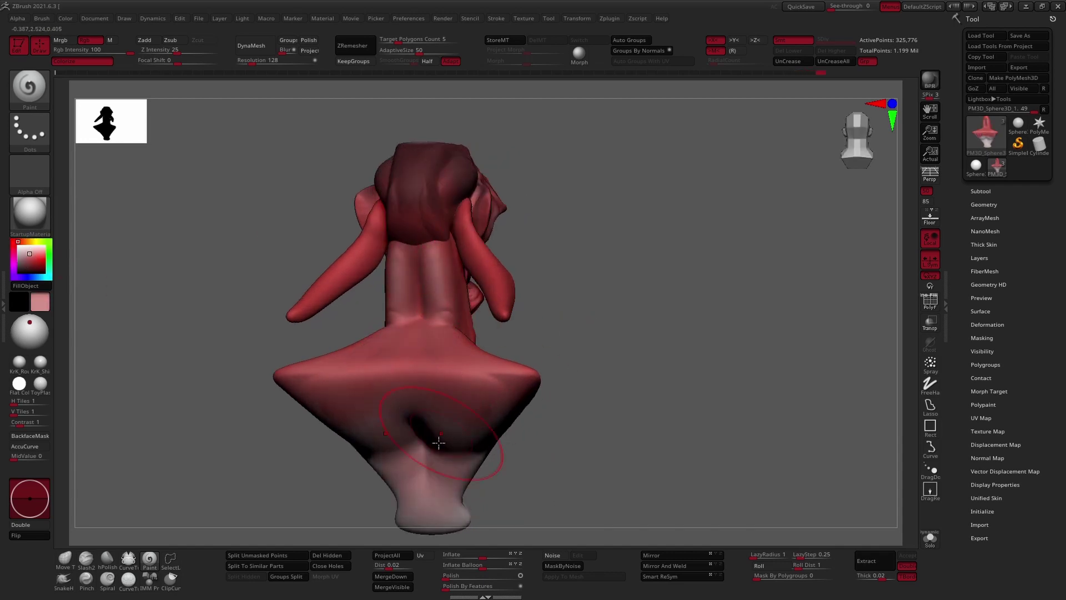
right_click_drag(439, 439, 415, 197, "alt")
left_click(39, 259)
left_click_drag(389, 233, 389, 139)
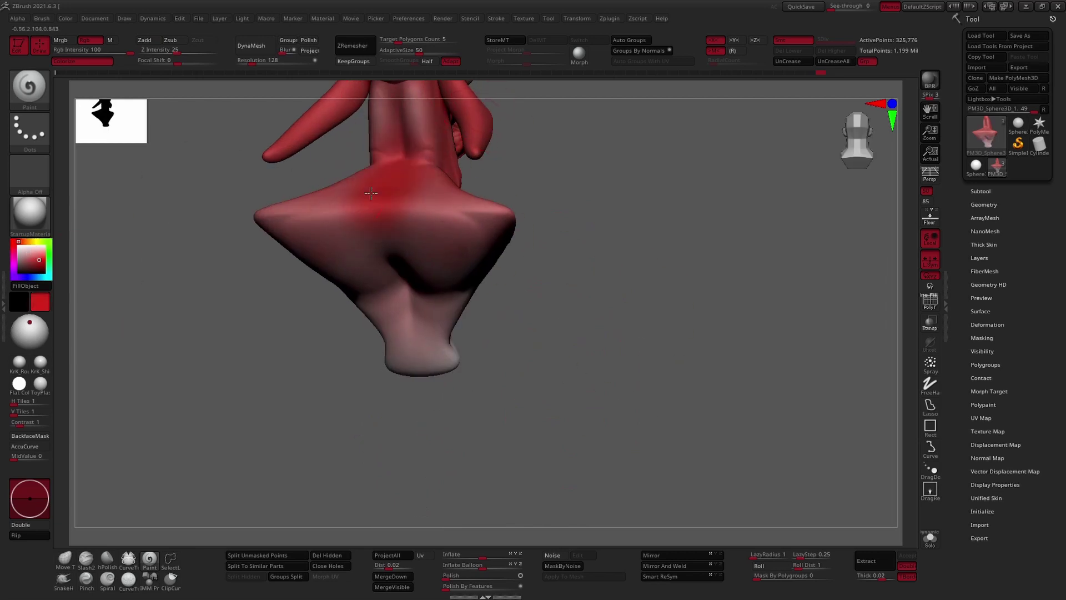
right_click_drag(389, 239, 400, 239)
left_click_drag(278, 222, 477, 233)
mouse_move(368, 237)
right_mouse_down()
mouse_move(368, 305)
mouse_move(479, 235)
mouse_move(478, 173)
right_mouse_up()
Step: Select the head piece and choose an orange-yellow paint colour
key("c")
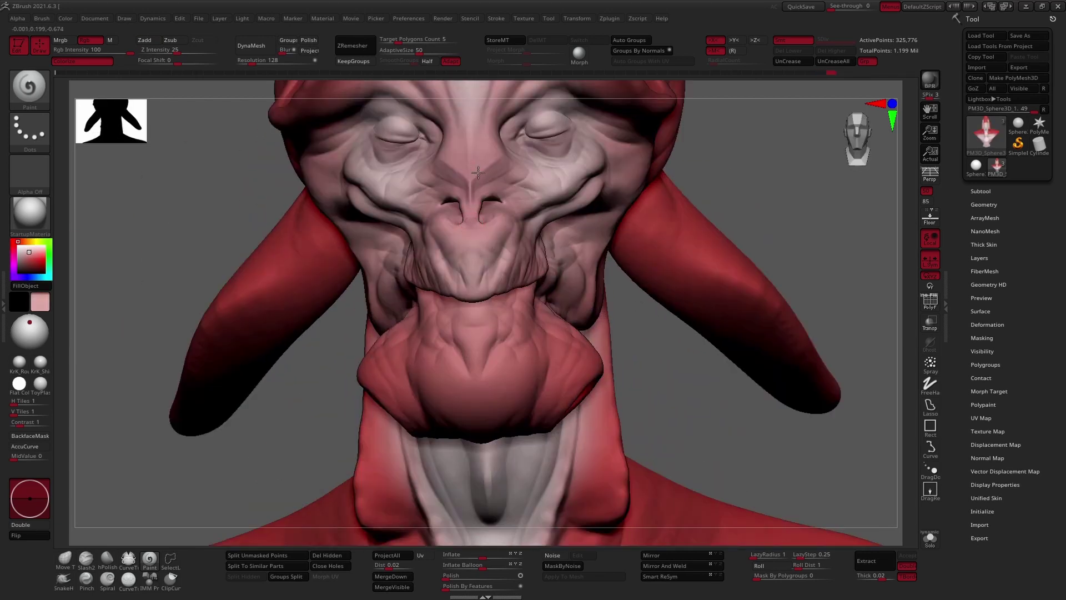
left_click(481, 306, "alt")
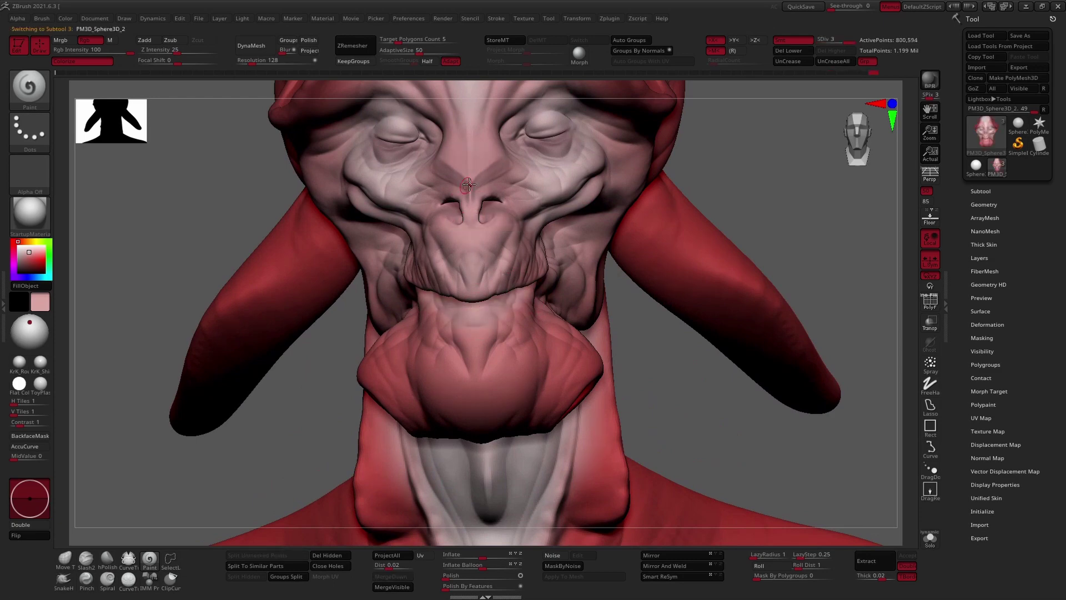
right_click_drag(530, 210, 397, 317)
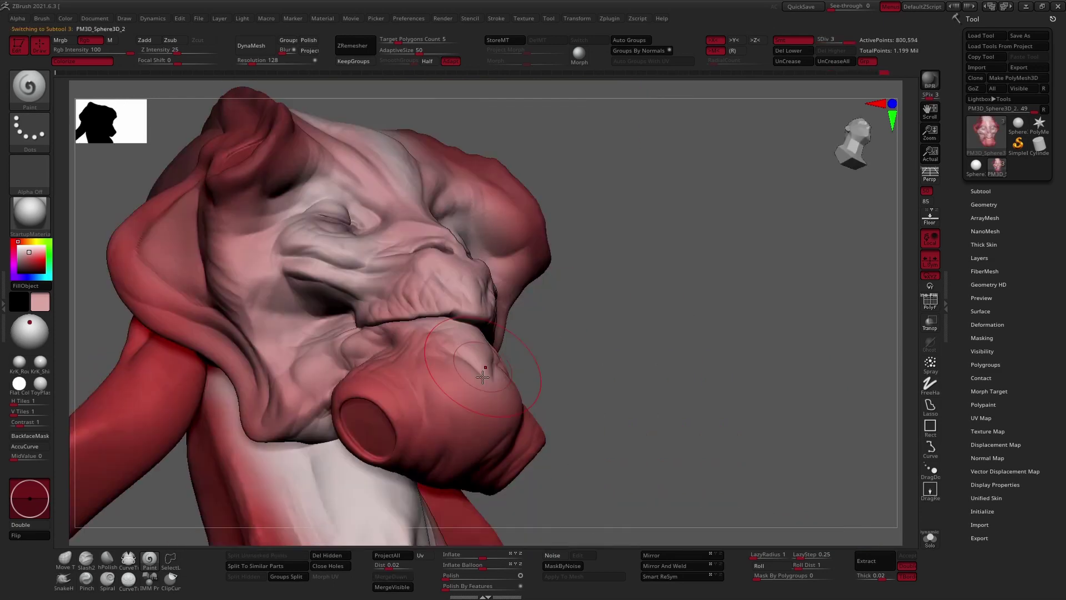
left_click(36, 255)
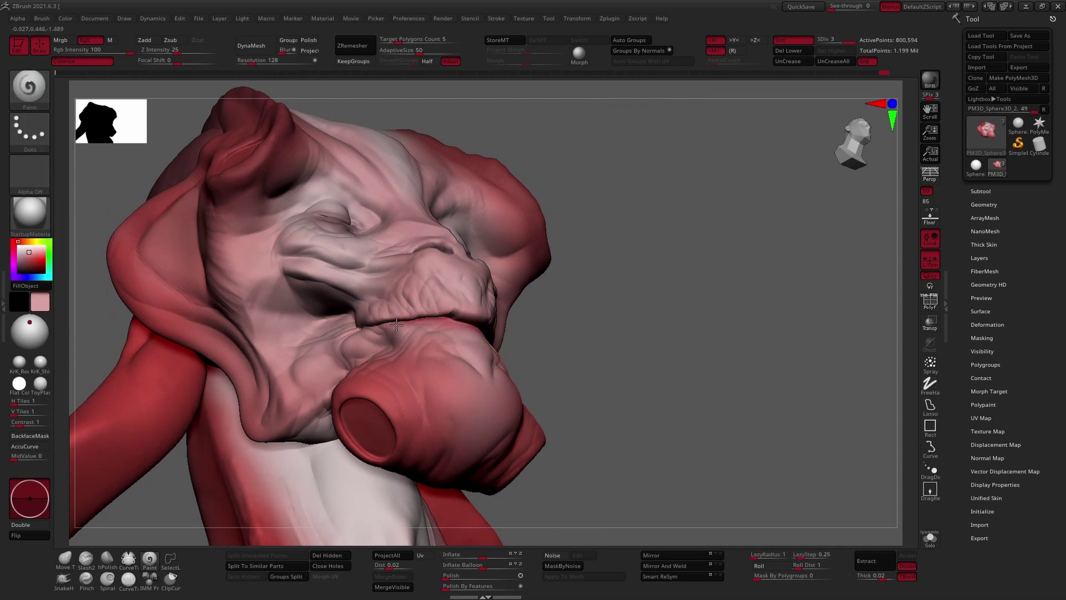
left_click_drag(33, 245, 431, 339)
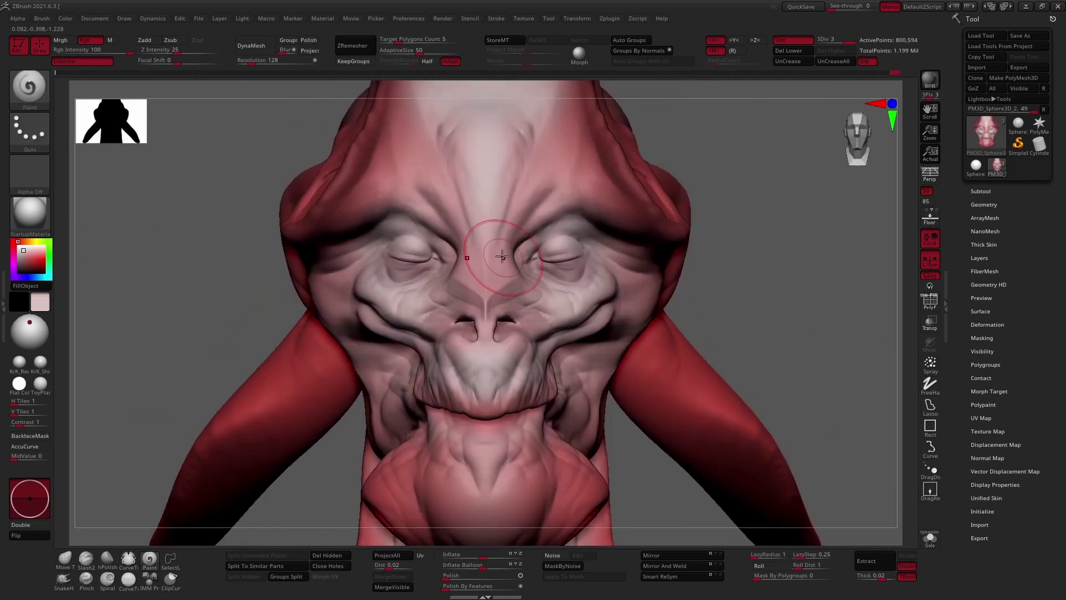
Step: Paint one eyeball bright yellow-orange, resizing the brush as needed
key("c")
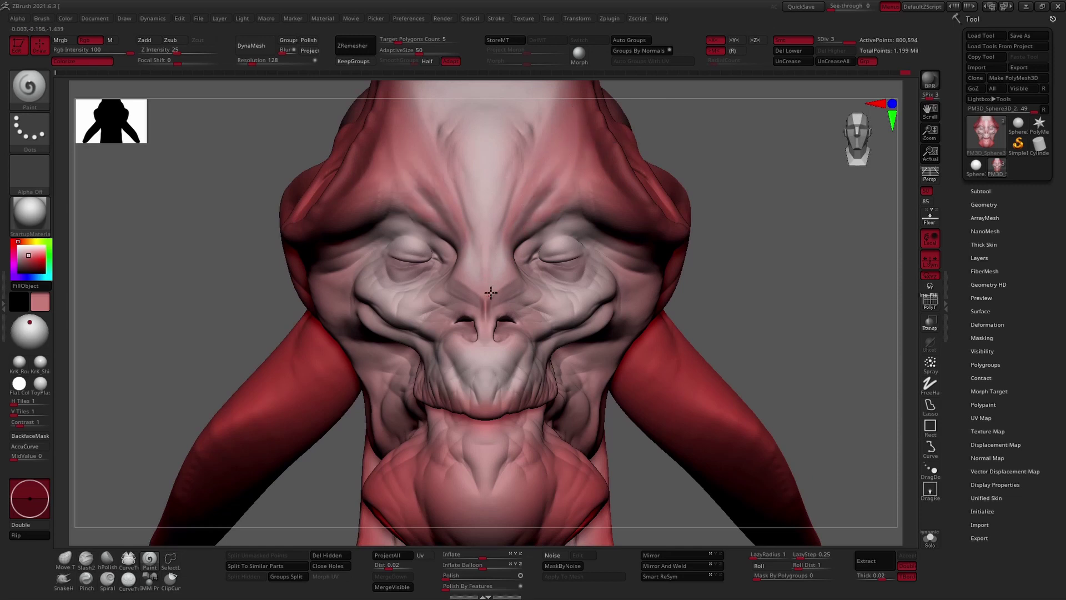
key("s")
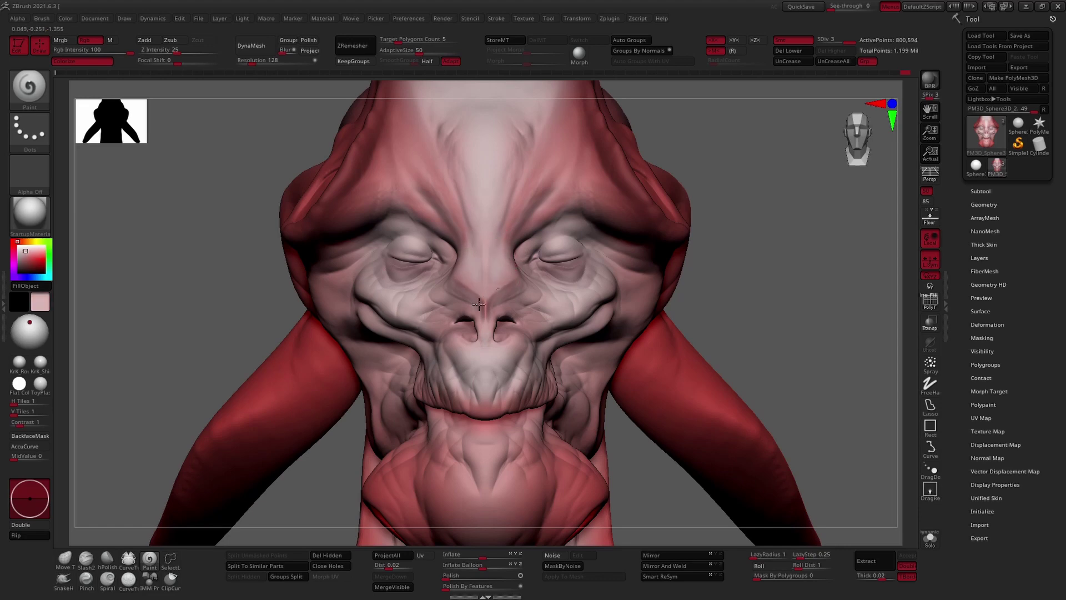
left_click_drag(479, 304, 439, 414)
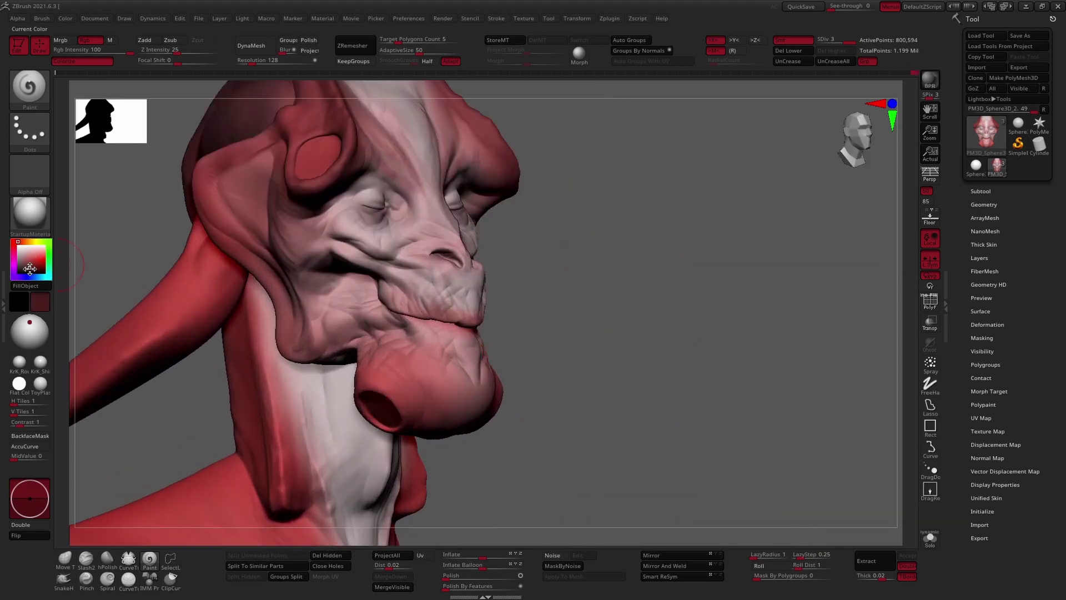
left_click_drag(639, 305, 403, 248)
key("s")
key("f")
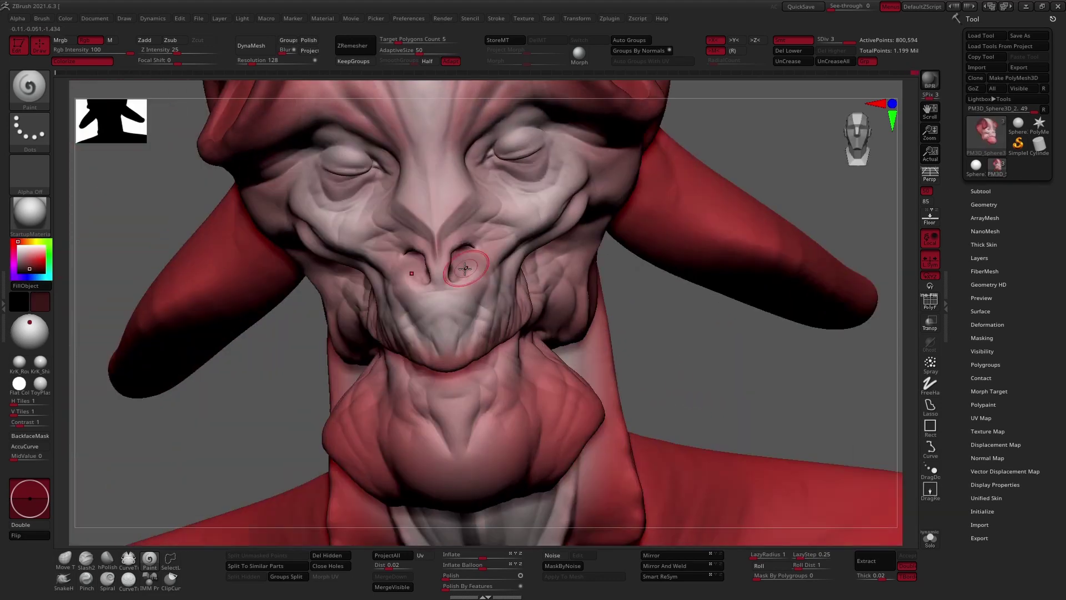
mouse_move(666, 278)
left_mouse_down()
mouse_move(555, 250)
mouse_move(529, 221)
left_mouse_up()
mouse_move(639, 222)
left_mouse_down()
mouse_move(715, 208)
mouse_move(499, 245)
left_mouse_up()
Step: Fill the rest of the eye socket with yellow-orange
key("c")
left_click_drag(394, 174, 388, 170)
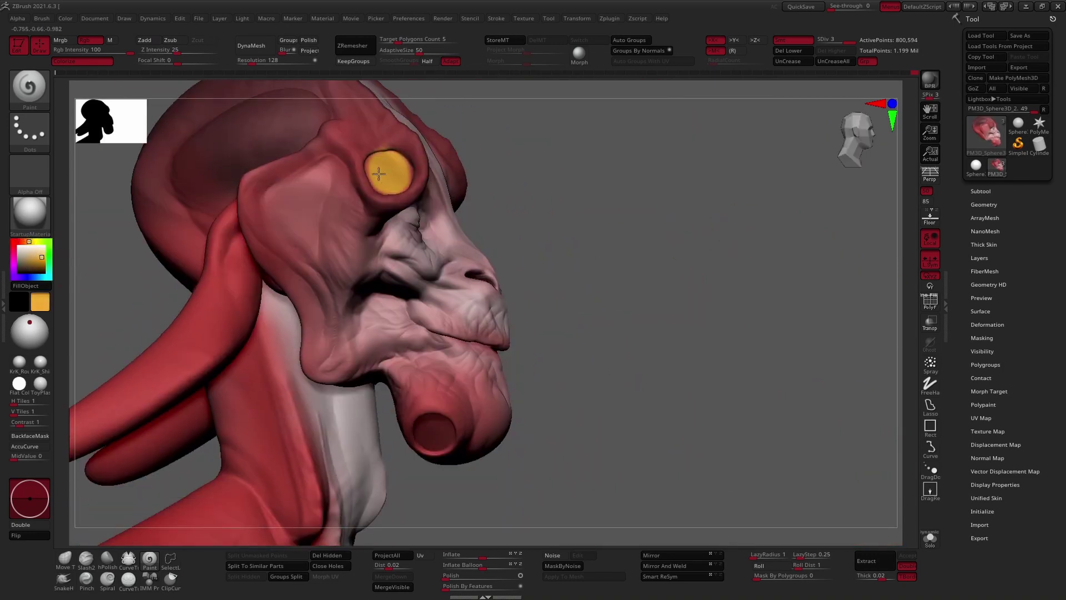
left_click_drag(667, 278, 583, 256)
left_click_drag(666, 250, 611, 289)
mouse_move(389, 161)
left_mouse_down()
mouse_move(379, 195)
mouse_move(388, 150)
mouse_move(411, 178)
mouse_move(370, 172)
left_mouse_up()
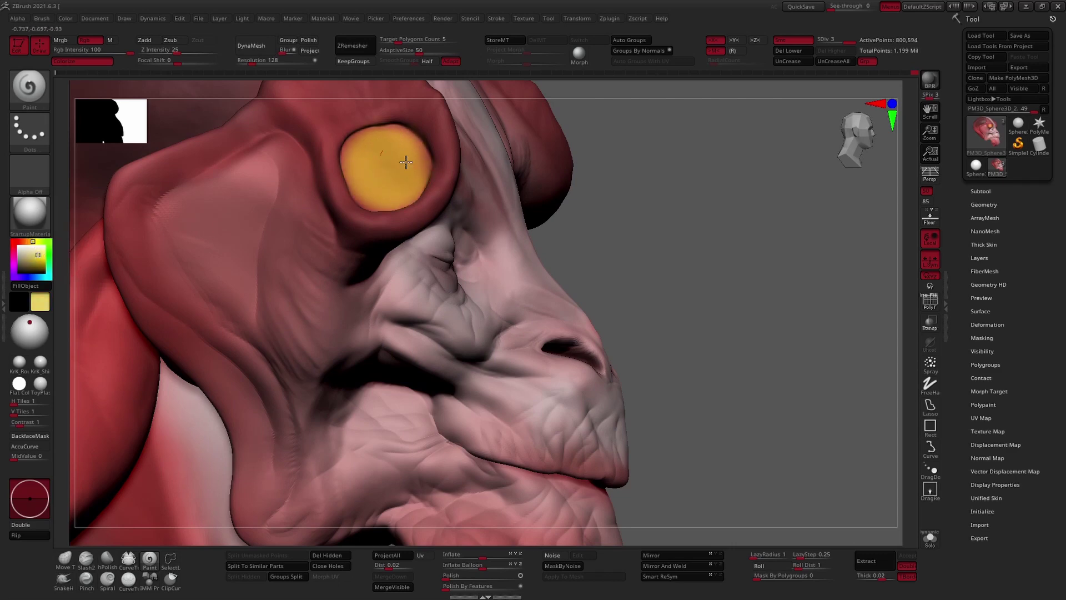
Step: Paint the snout opening yellow-orange, reselecting yellow in the colour picker
key("f")
mouse_move(603, 250)
left_mouse_down()
mouse_move(340, 310)
mouse_move(337, 278)
mouse_move(349, 289)
left_mouse_up()
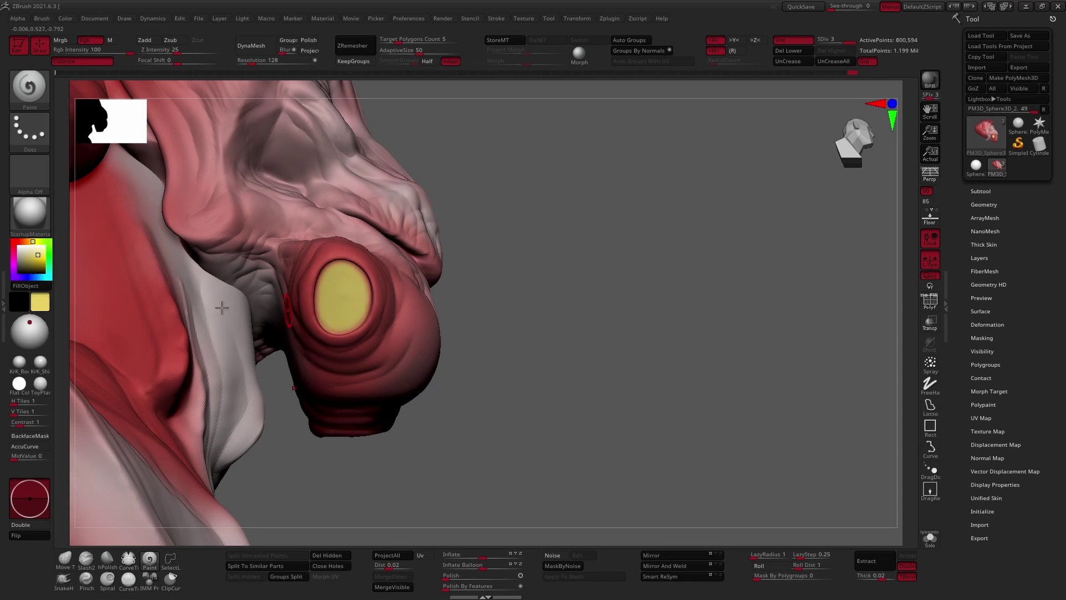
key("f")
mouse_move(523, 258)
left_mouse_down()
mouse_move(555, 261)
mouse_move(405, 125)
left_mouse_up()
mouse_move(427, 333)
left_mouse_down()
mouse_move(321, 219)
mouse_move(345, 245)
left_mouse_up()
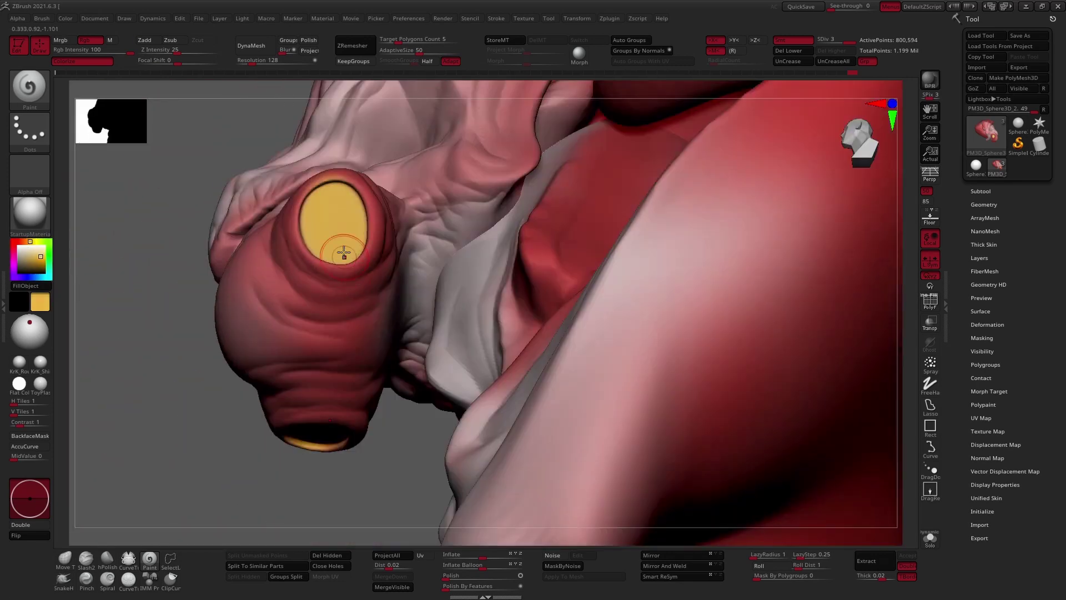
key("c")
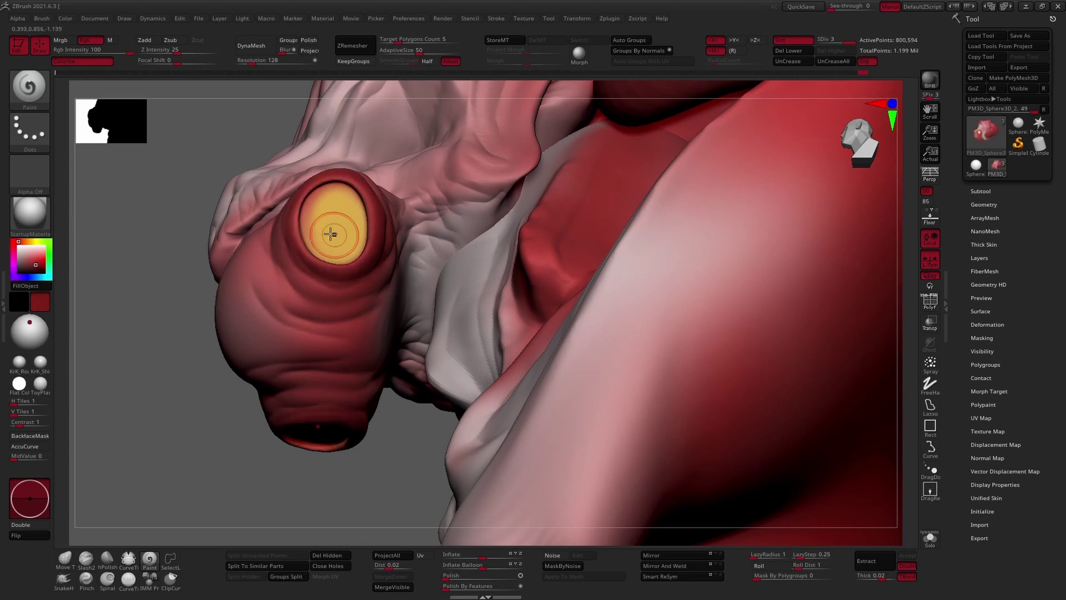
left_click_drag(36, 263, 322, 233)
Step: Select the horn piece from a side profile of the head
mouse_move(555, 278)
left_mouse_down()
mouse_move(615, 263)
mouse_move(278, 263)
left_mouse_up()
key("c")
left_click(277, 263, "alt")
mouse_move(245, 211)
left_mouse_down()
mouse_move(221, 258)
mouse_move(250, 283)
left_mouse_up()
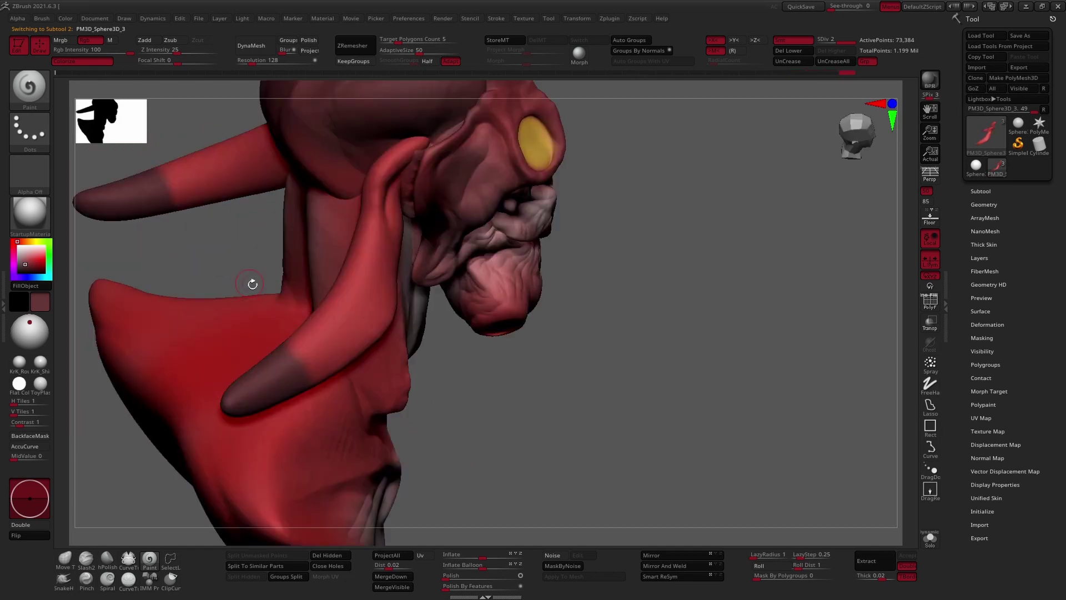
Step: Use Spray stroke, Alpha 08 and contrast about 3.19 to dab dark spots along the horn
key("s")
left_click(29, 131)
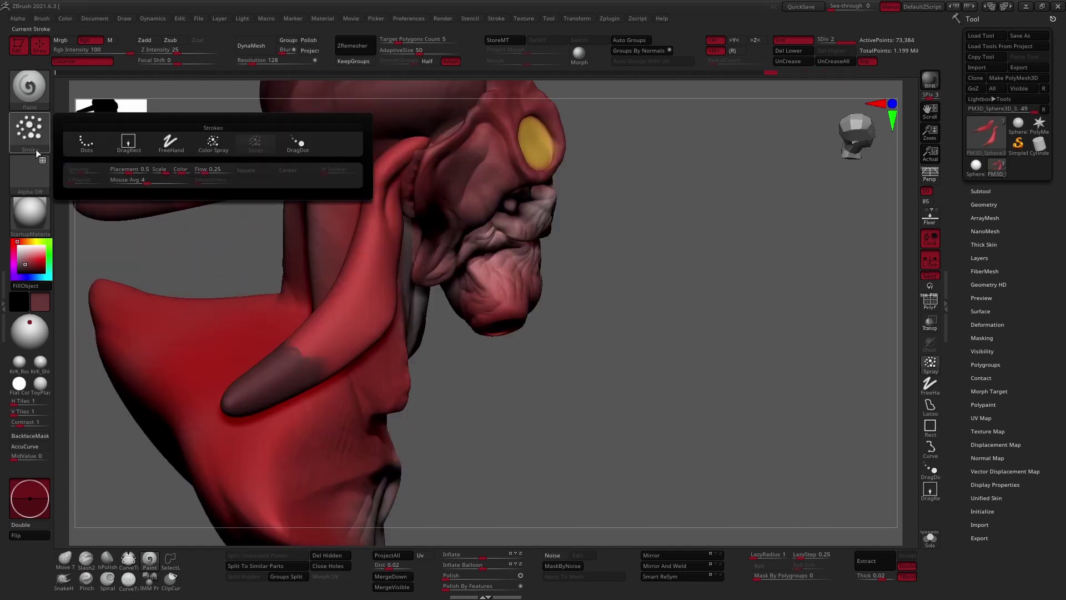
left_click(240, 143)
left_click(29, 174)
left_click(423, 226)
left_click_drag(16, 422, 33, 422)
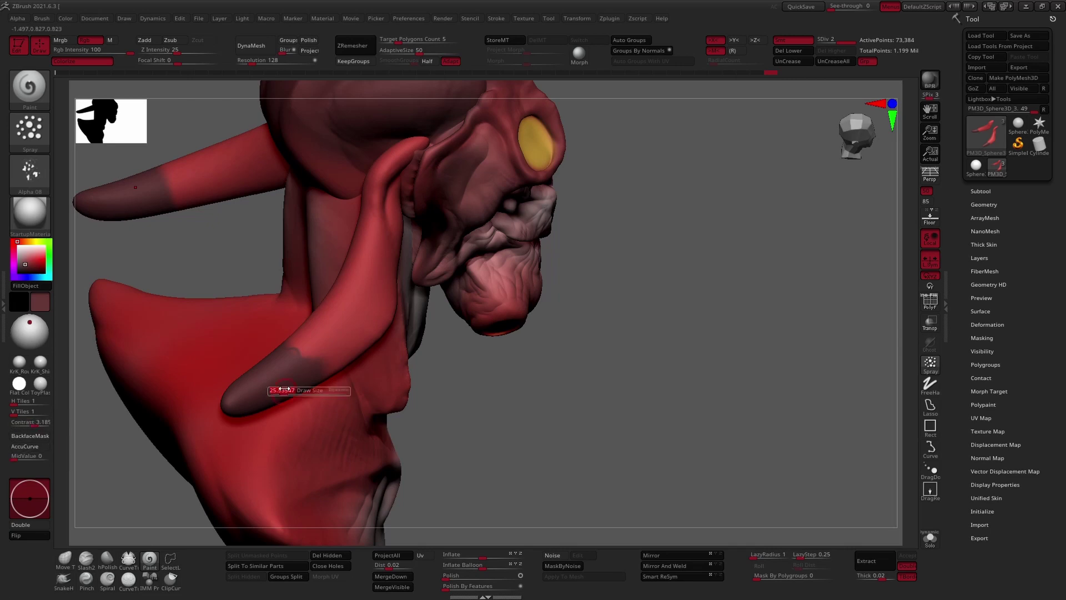
mouse_move(295, 383)
left_mouse_down()
mouse_move(310, 369)
mouse_move(266, 327)
mouse_move(315, 355)
left_mouse_up()
left_click_drag(30, 423, 32, 423)
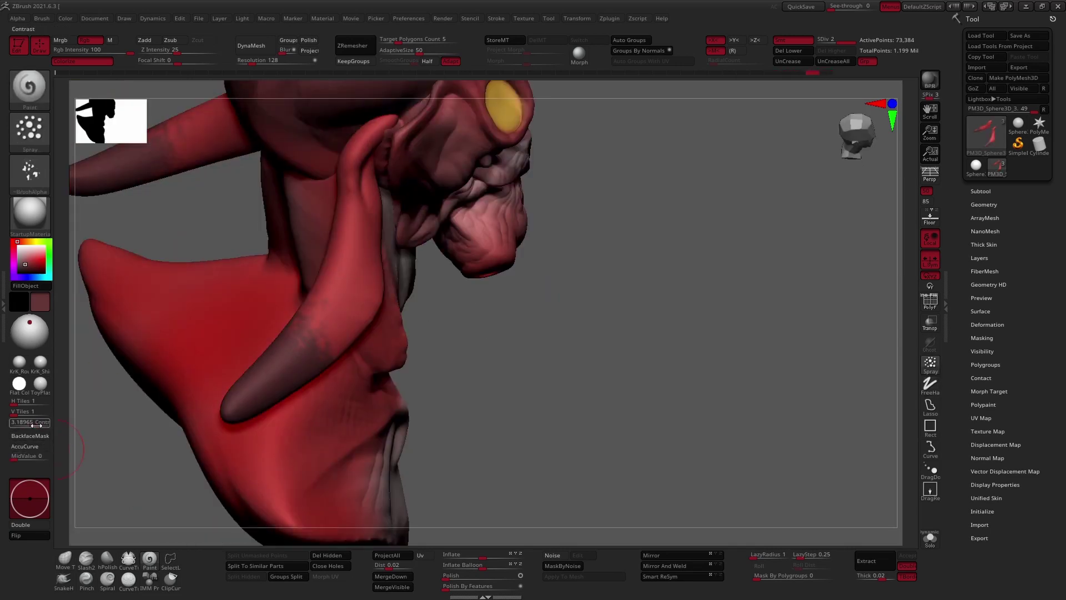
Step: Orbit around the model, briefly select the body, then reselect the head piece
mouse_move(310, 334)
left_mouse_down()
mouse_move(388, 311)
mouse_move(338, 399)
mouse_move(389, 344)
left_mouse_up()
left_click_drag(666, 333, 444, 334)
left_click(226, 296, "alt")
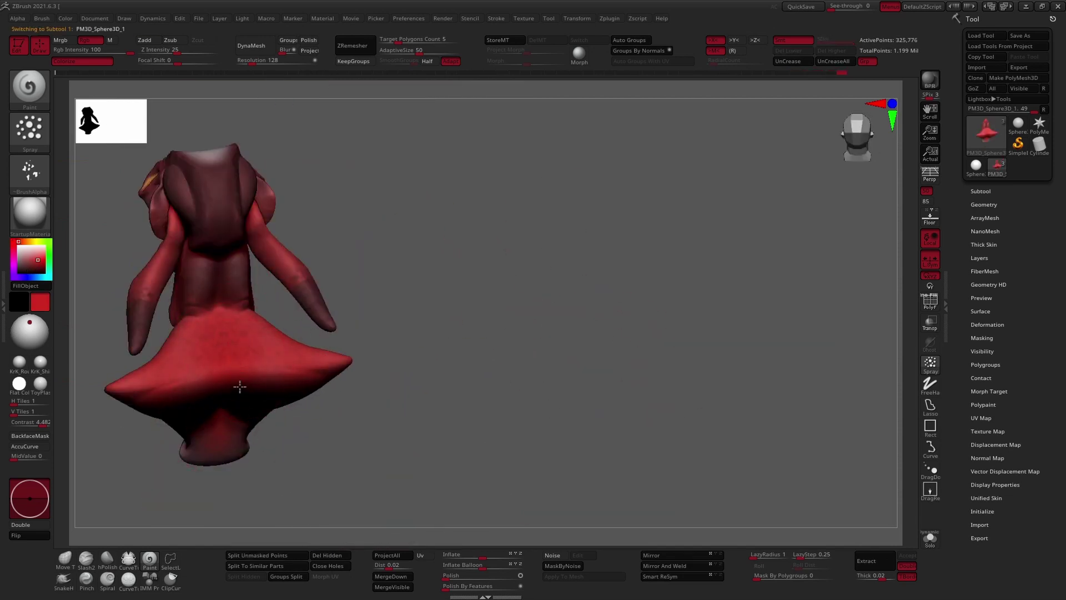
left_click_drag(307, 296, 392, 306)
mouse_move(272, 254)
left_mouse_down()
mouse_move(333, 288)
mouse_move(417, 268)
mouse_move(564, 312)
mouse_move(278, 241)
mouse_move(262, 271)
mouse_move(238, 237)
left_mouse_up()
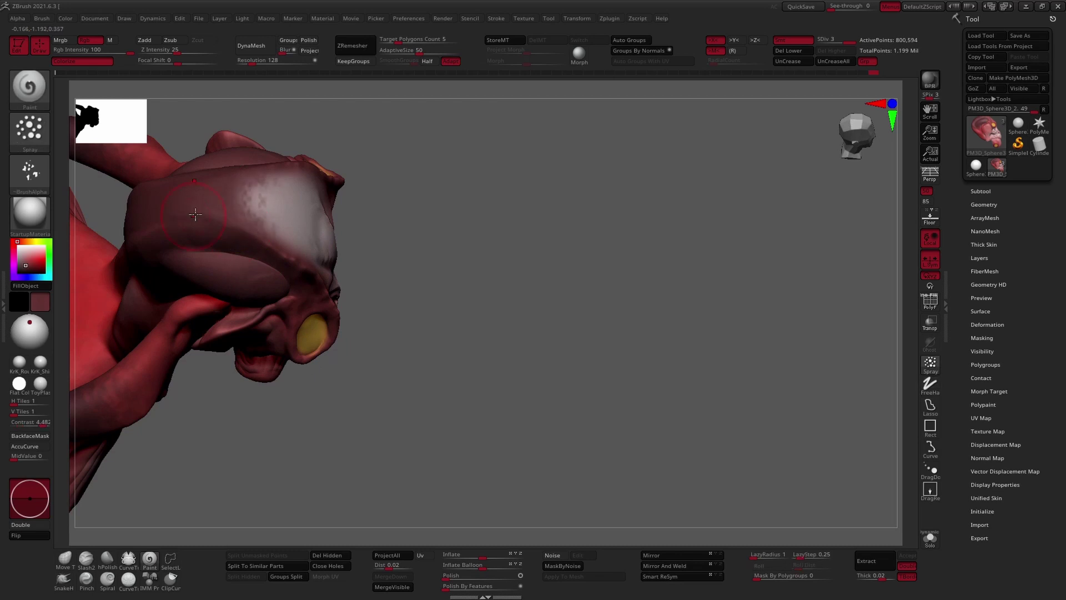
Step: Choose a brush alpha and stroke type, and sample pale pink for speckling the skull
left_click(45, 177)
left_click(46, 144)
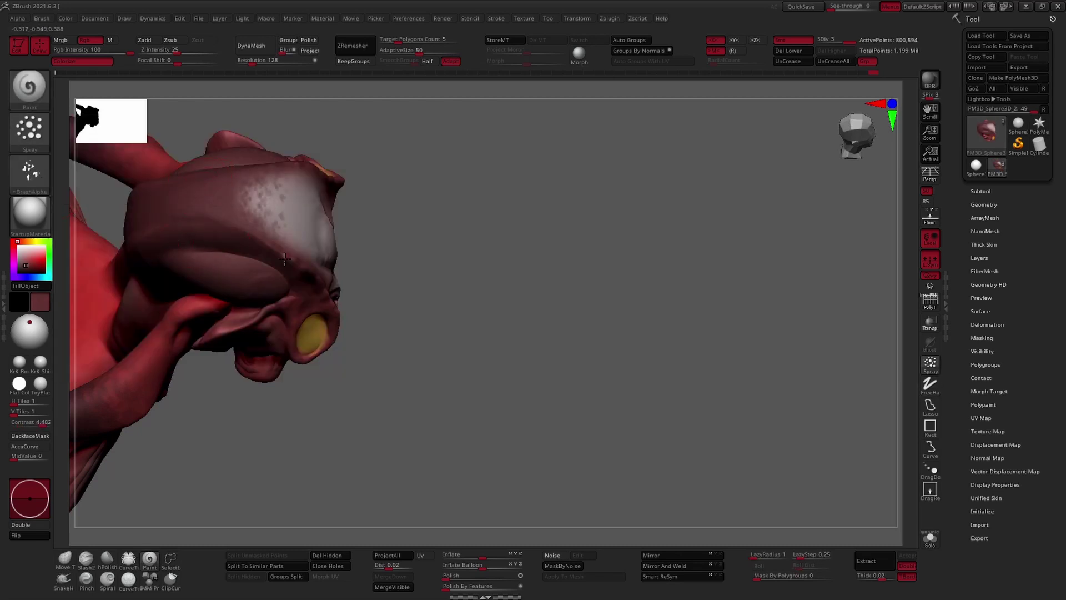
scroll(284, 258, "up", 3)
key("c")
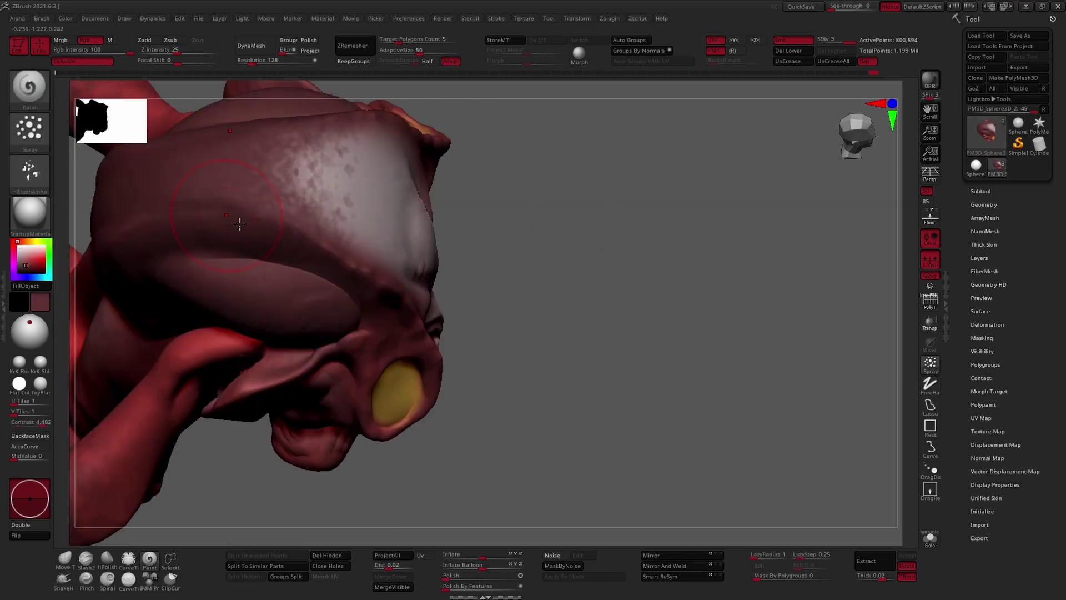
scroll(239, 224, "down", 3)
left_click_drag(595, 231, 528, 178)
scroll(310, 217, "up", 3)
key("c")
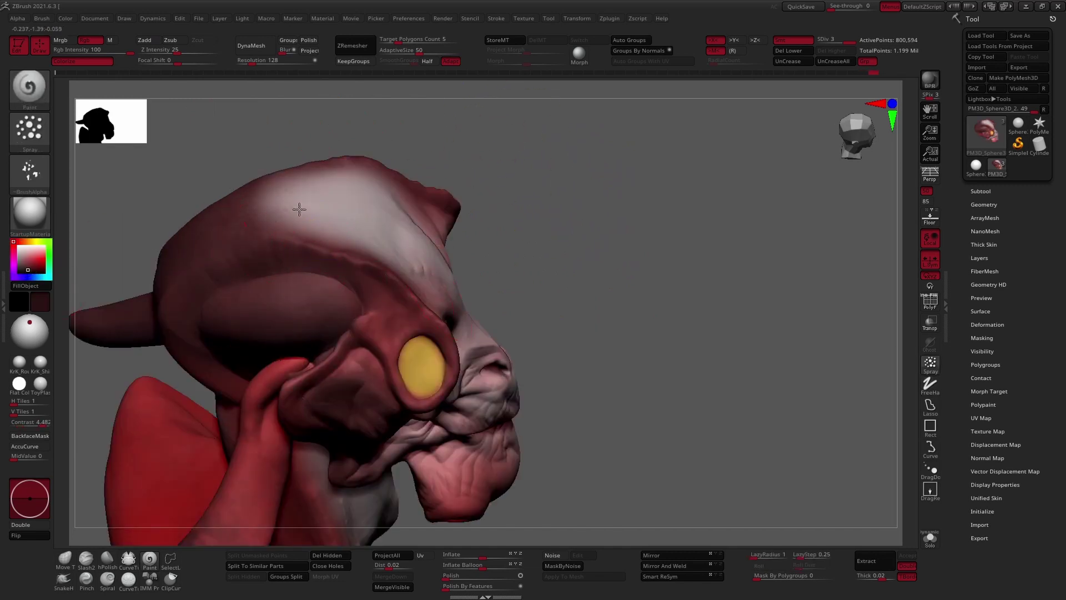
Step: Paint yellow strokes around both eyes, ending on a straight front view
right_click_drag(357, 202, 468, 227)
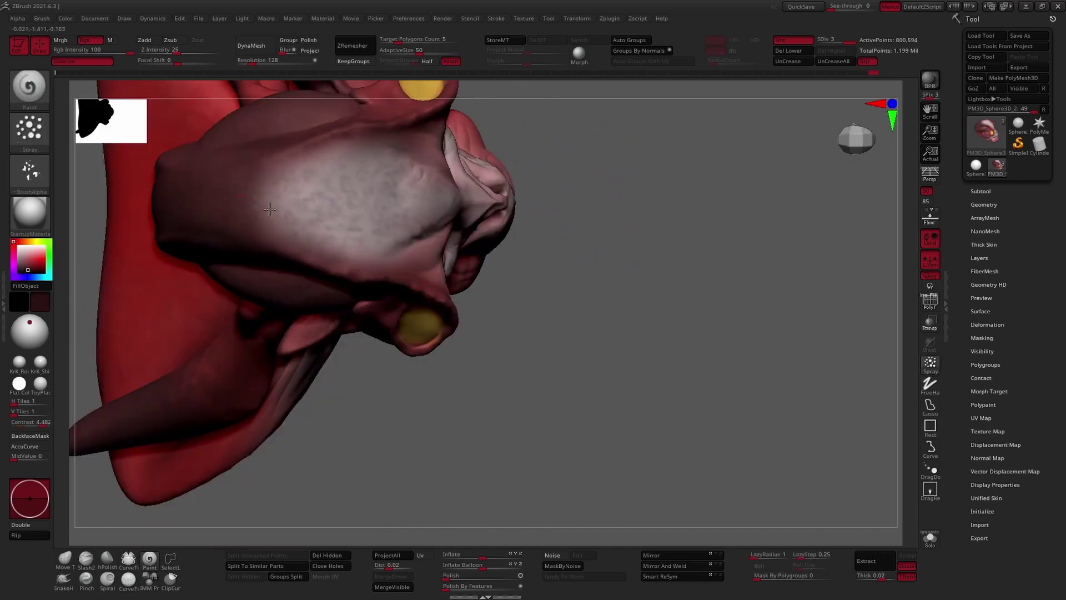
mouse_move(621, 244)
left_mouse_down()
mouse_move(658, 176)
mouse_move(416, 290)
left_mouse_up()
right_click_drag(412, 307, 425, 303, "ctrl")
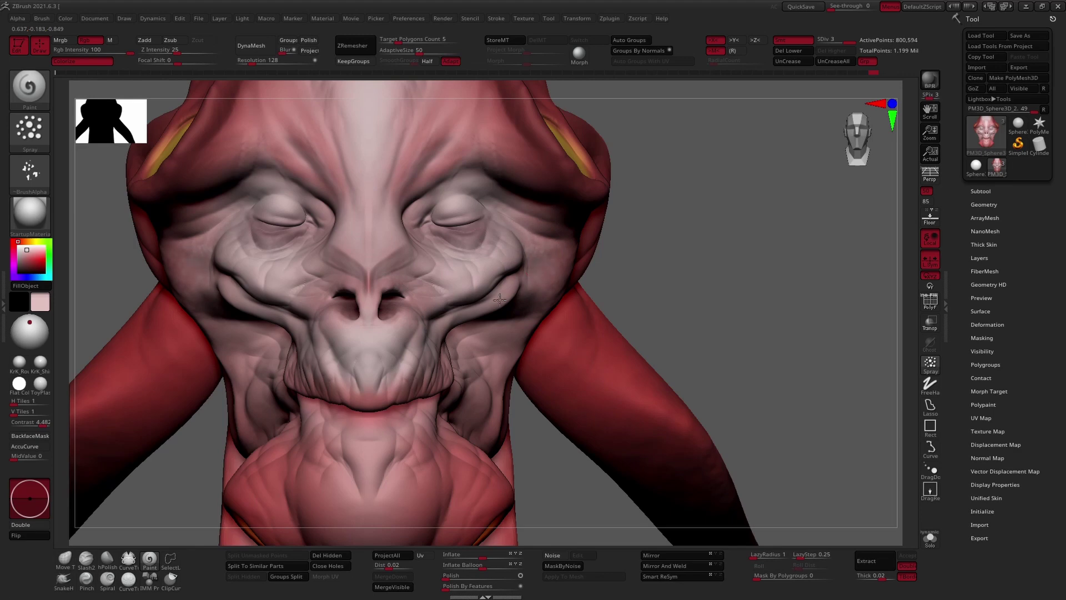
mouse_move(384, 342)
right_mouse_down("ctrl")
mouse_move(488, 261)
mouse_move(403, 267)
right_mouse_up("ctrl")
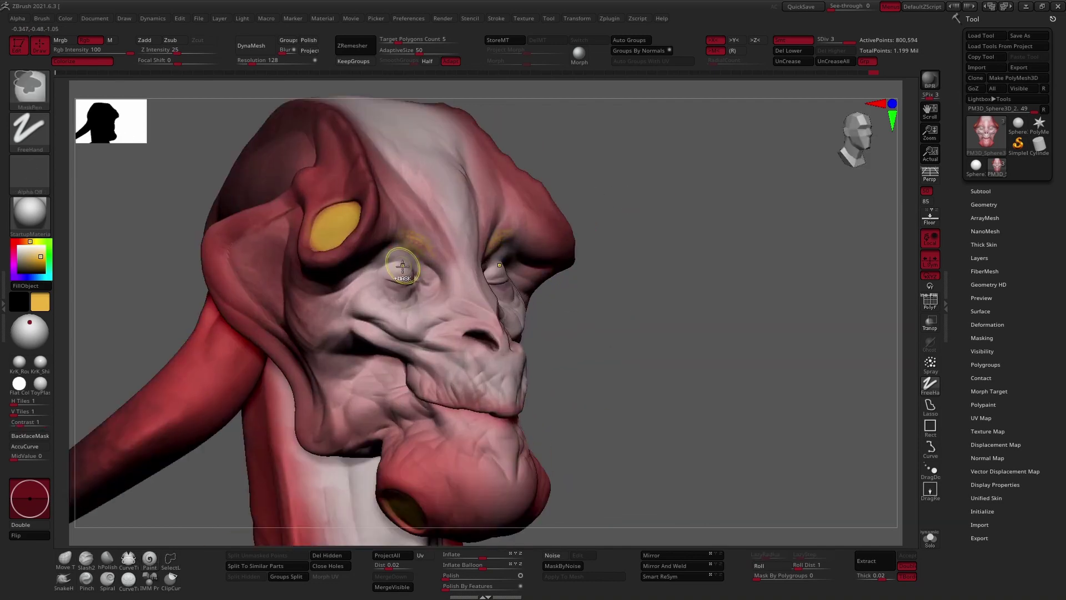
left_click_drag(410, 203, 391, 327)
mouse_move(391, 327)
right_mouse_down()
mouse_move(621, 223)
mouse_move(495, 363)
mouse_move(561, 355)
right_mouse_up()
right_click_drag(379, 272, 389, 268, "shift")
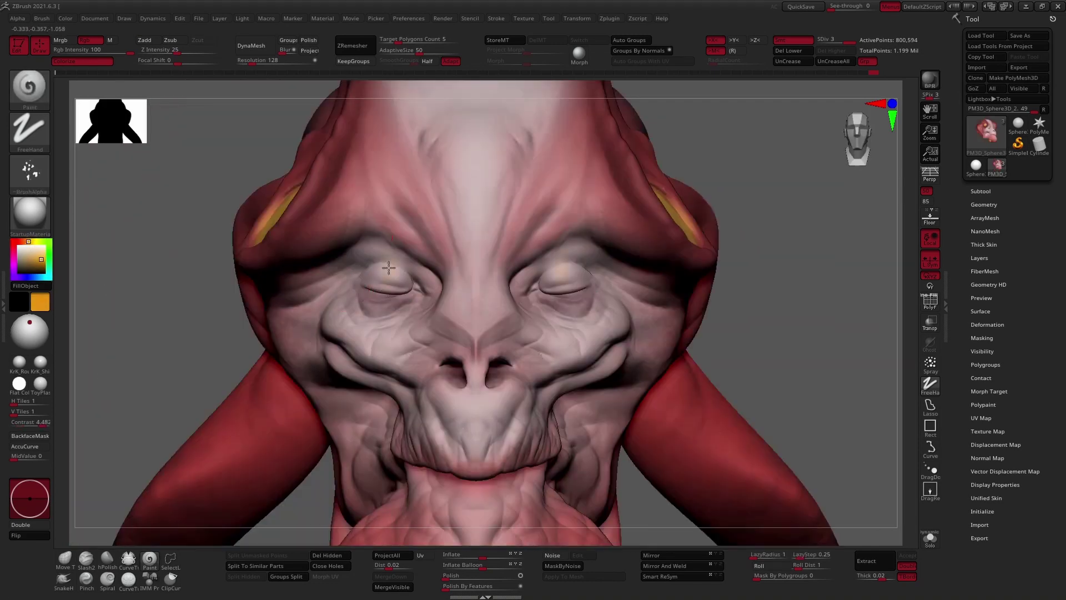